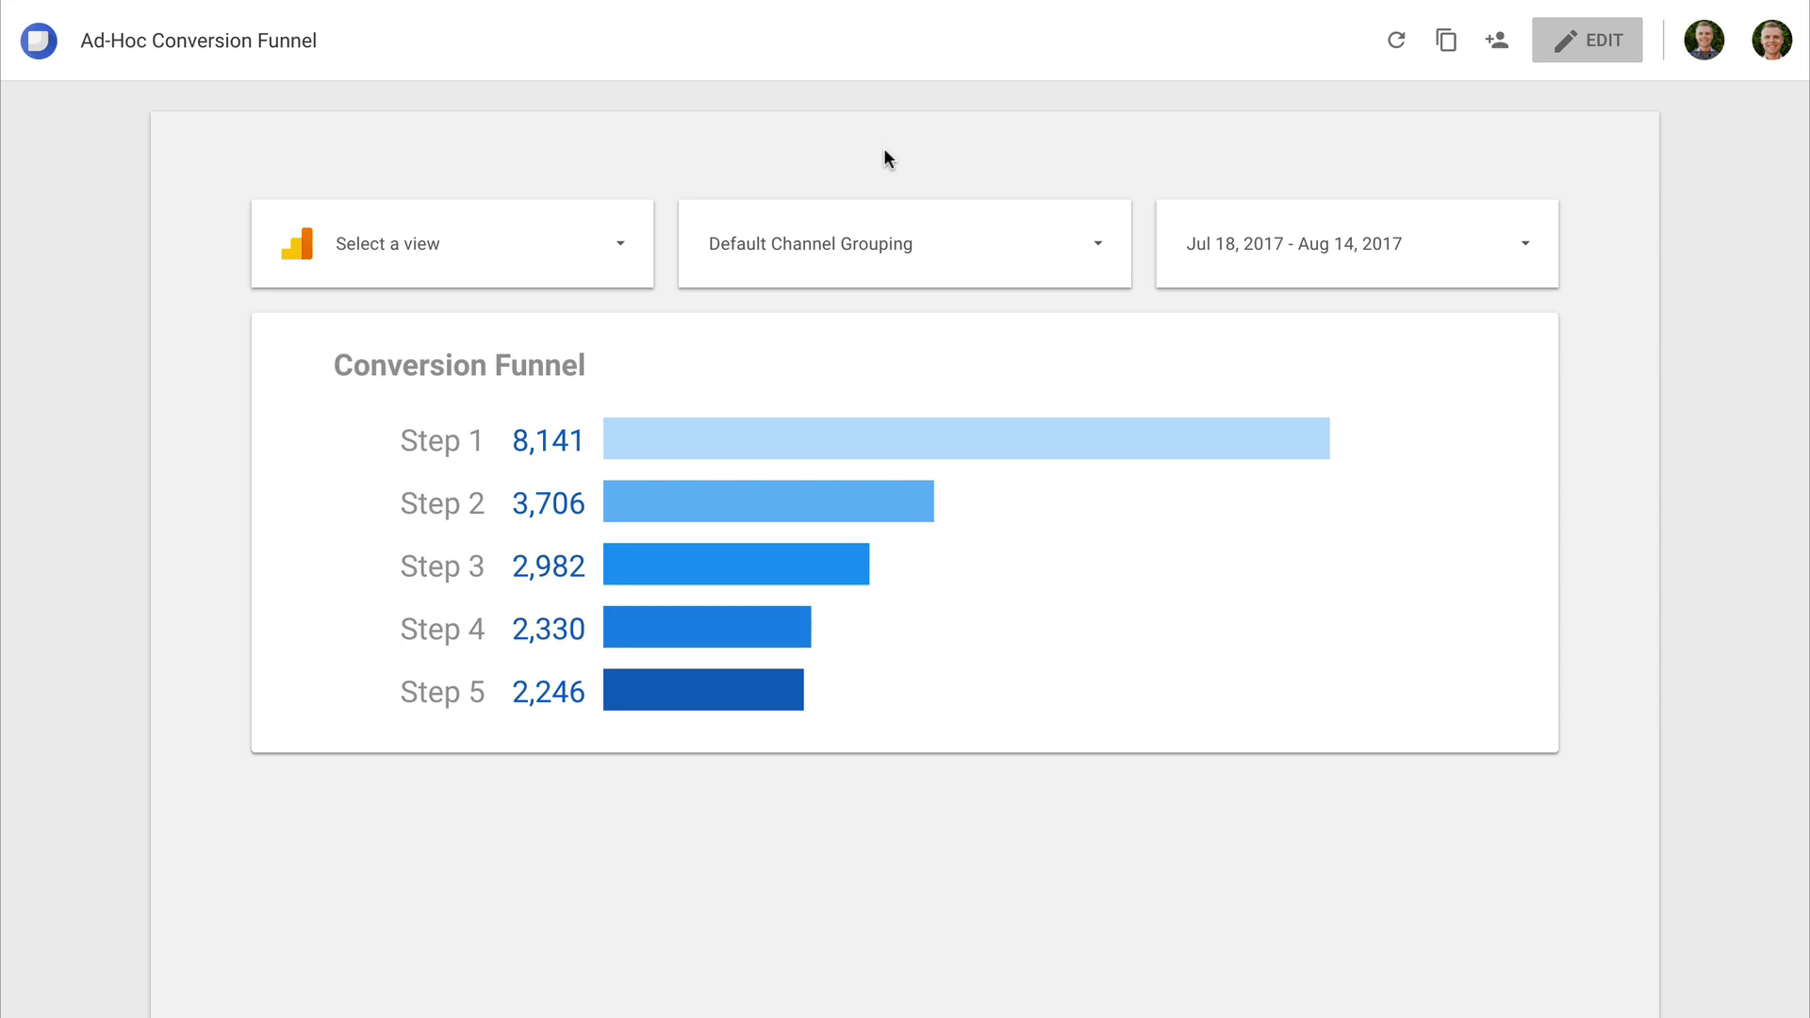
# Step: Keep the default Google Analytics view and limit the funnel's Default Channel Grouping to Organic Search only
pyautogui.click(594, 260)
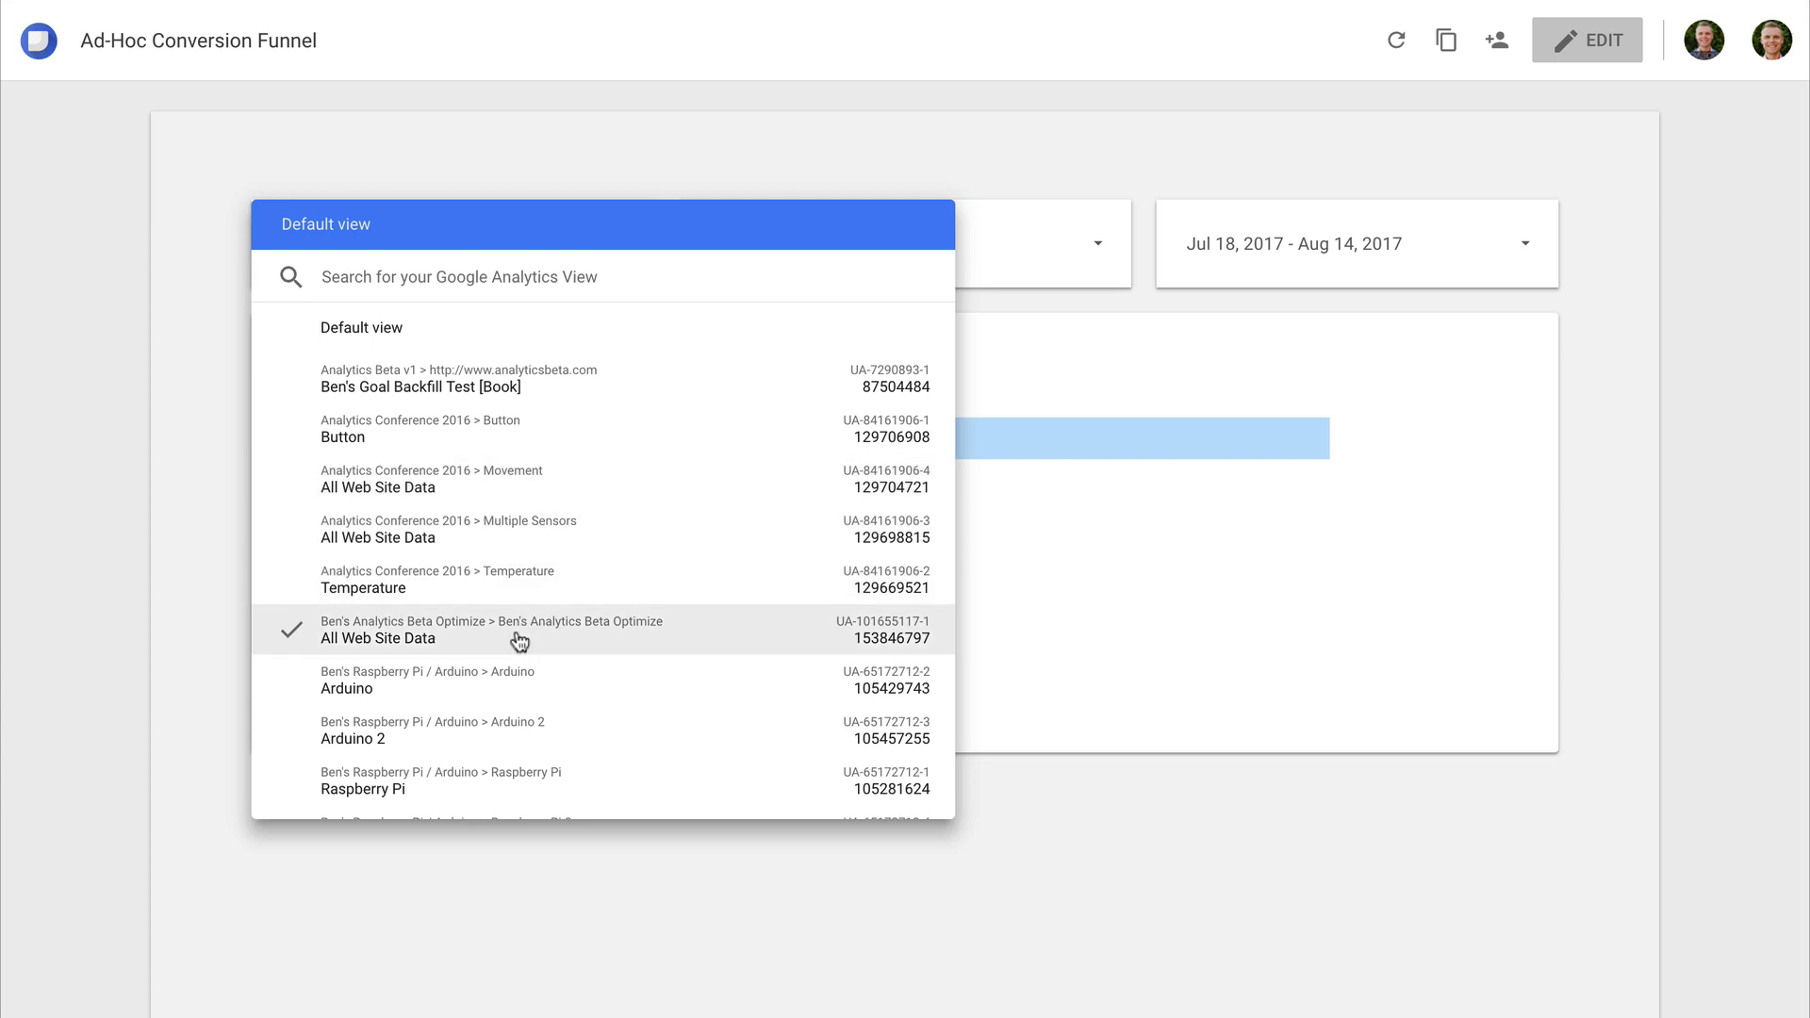
pyautogui.click(488, 329)
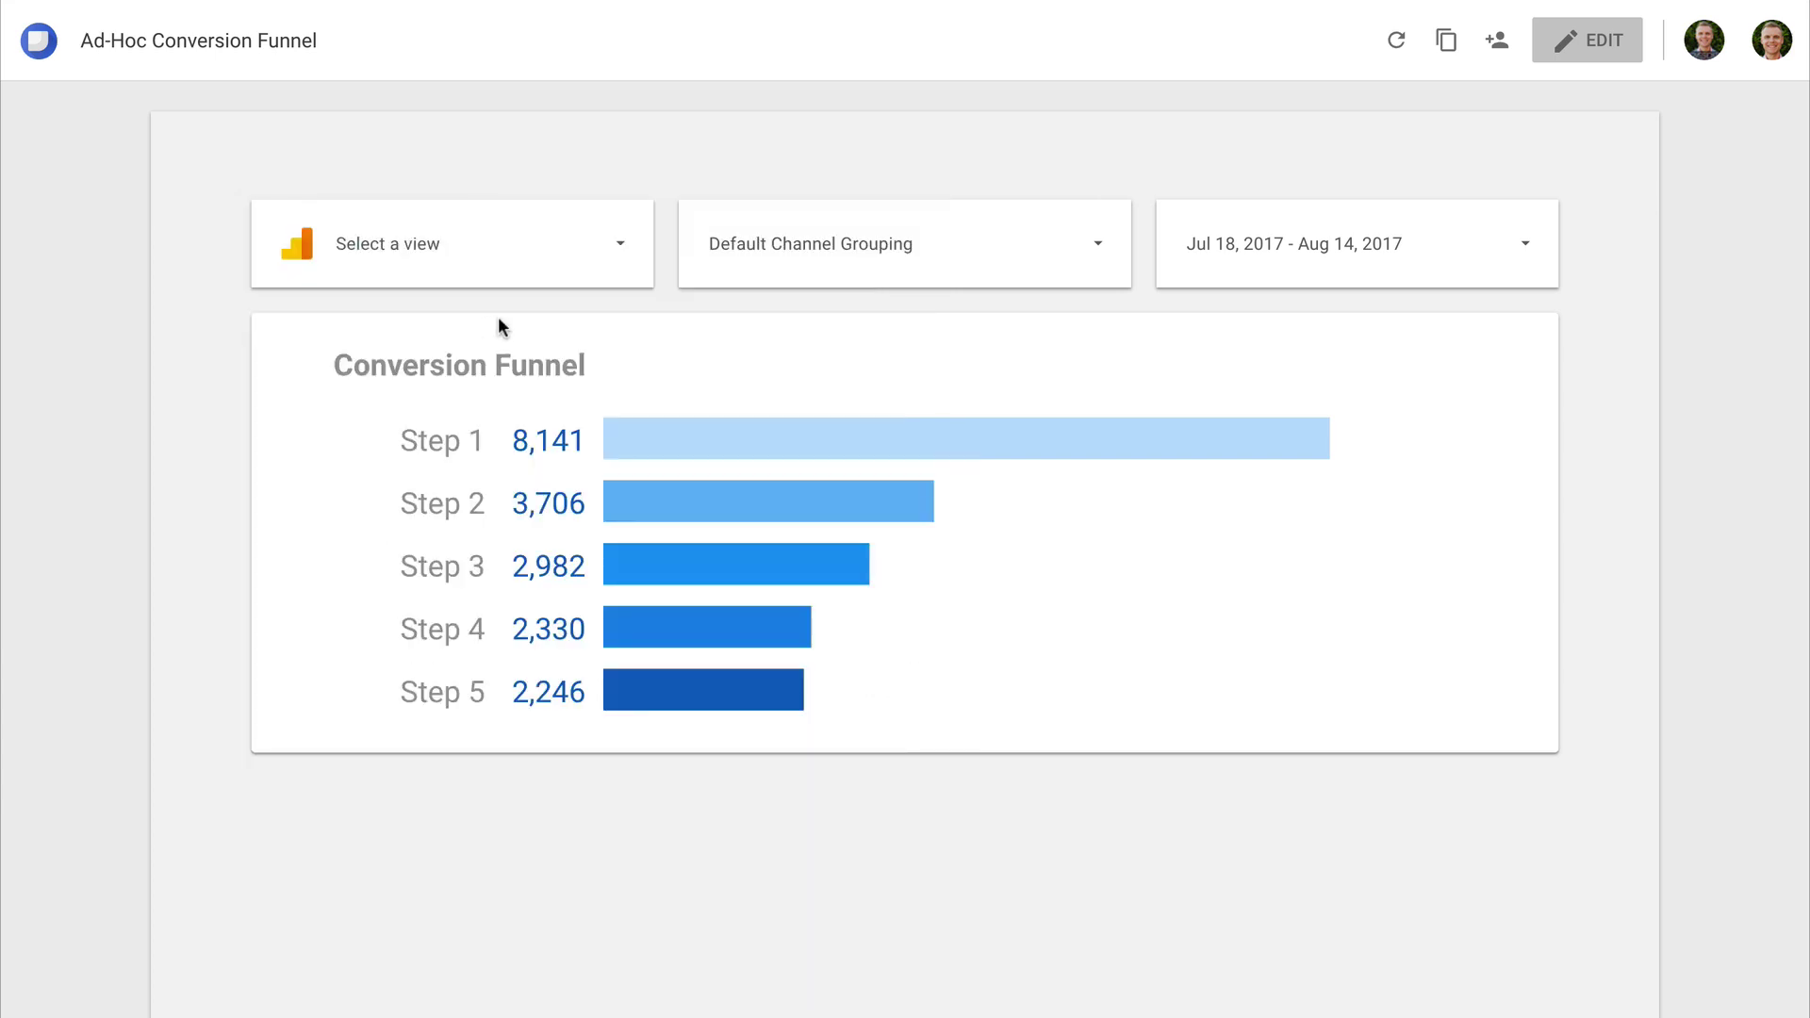
pyautogui.click(765, 285)
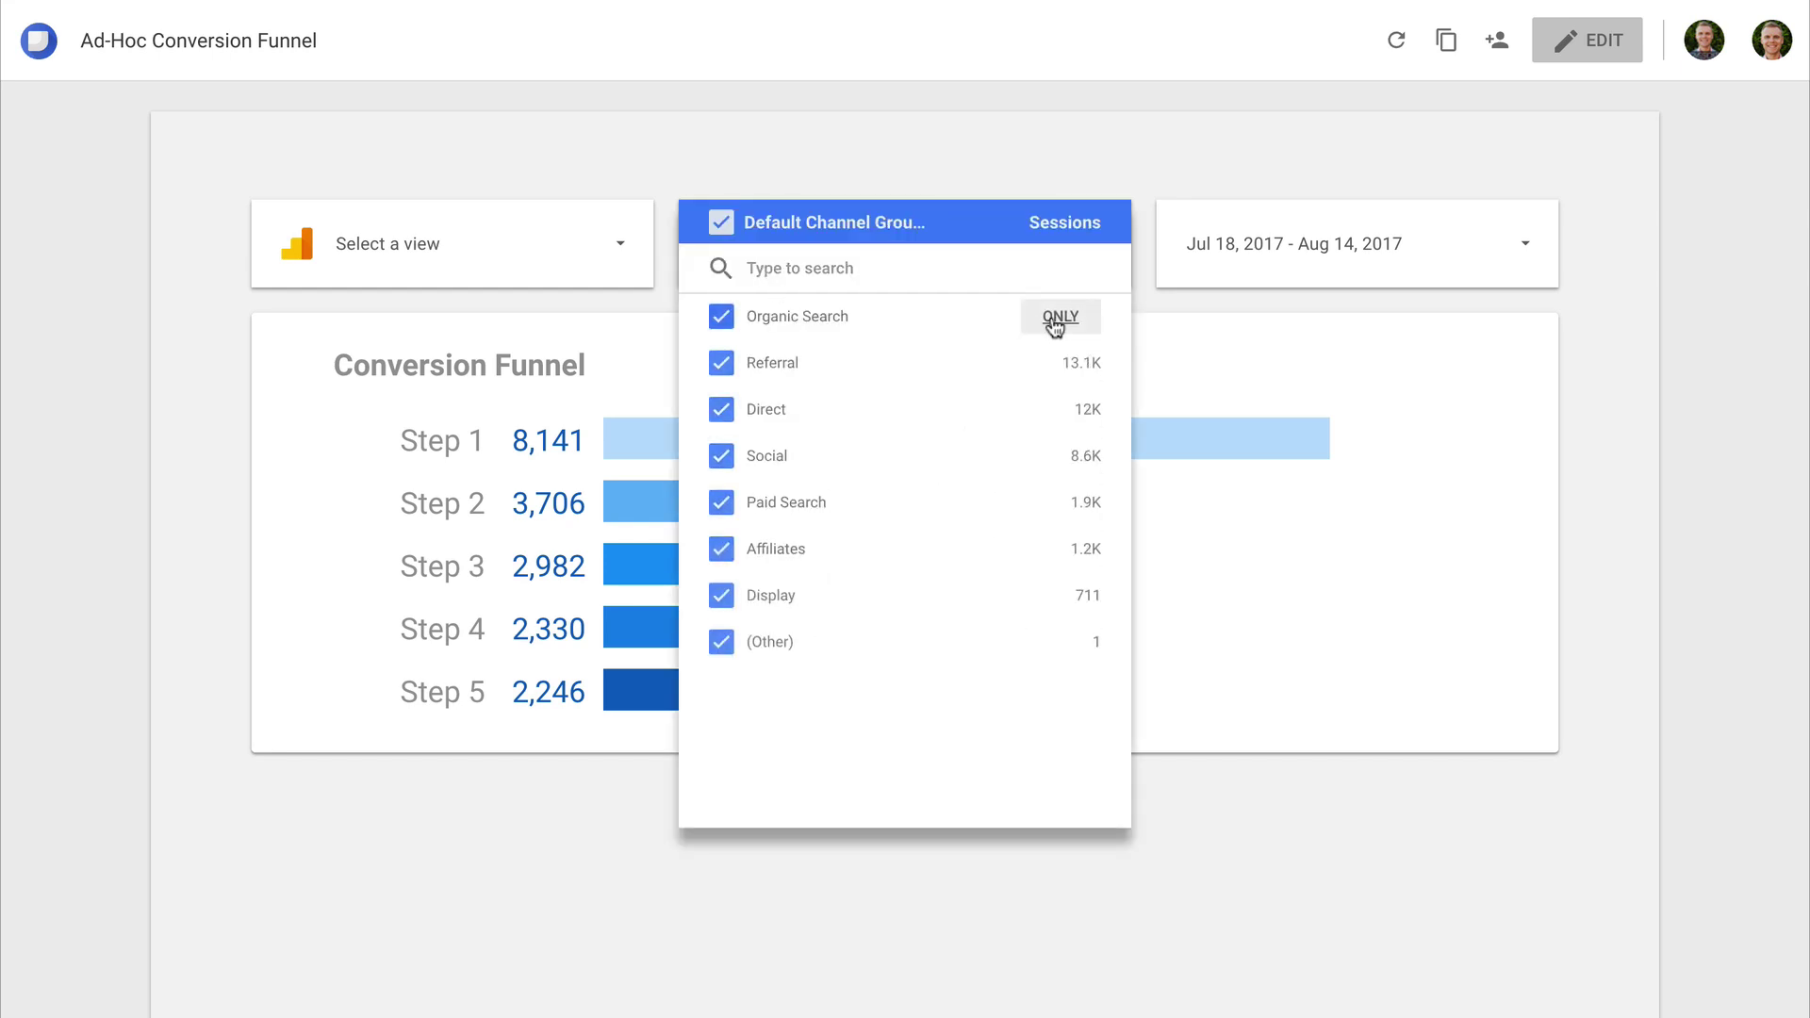
pyautogui.click(1054, 324)
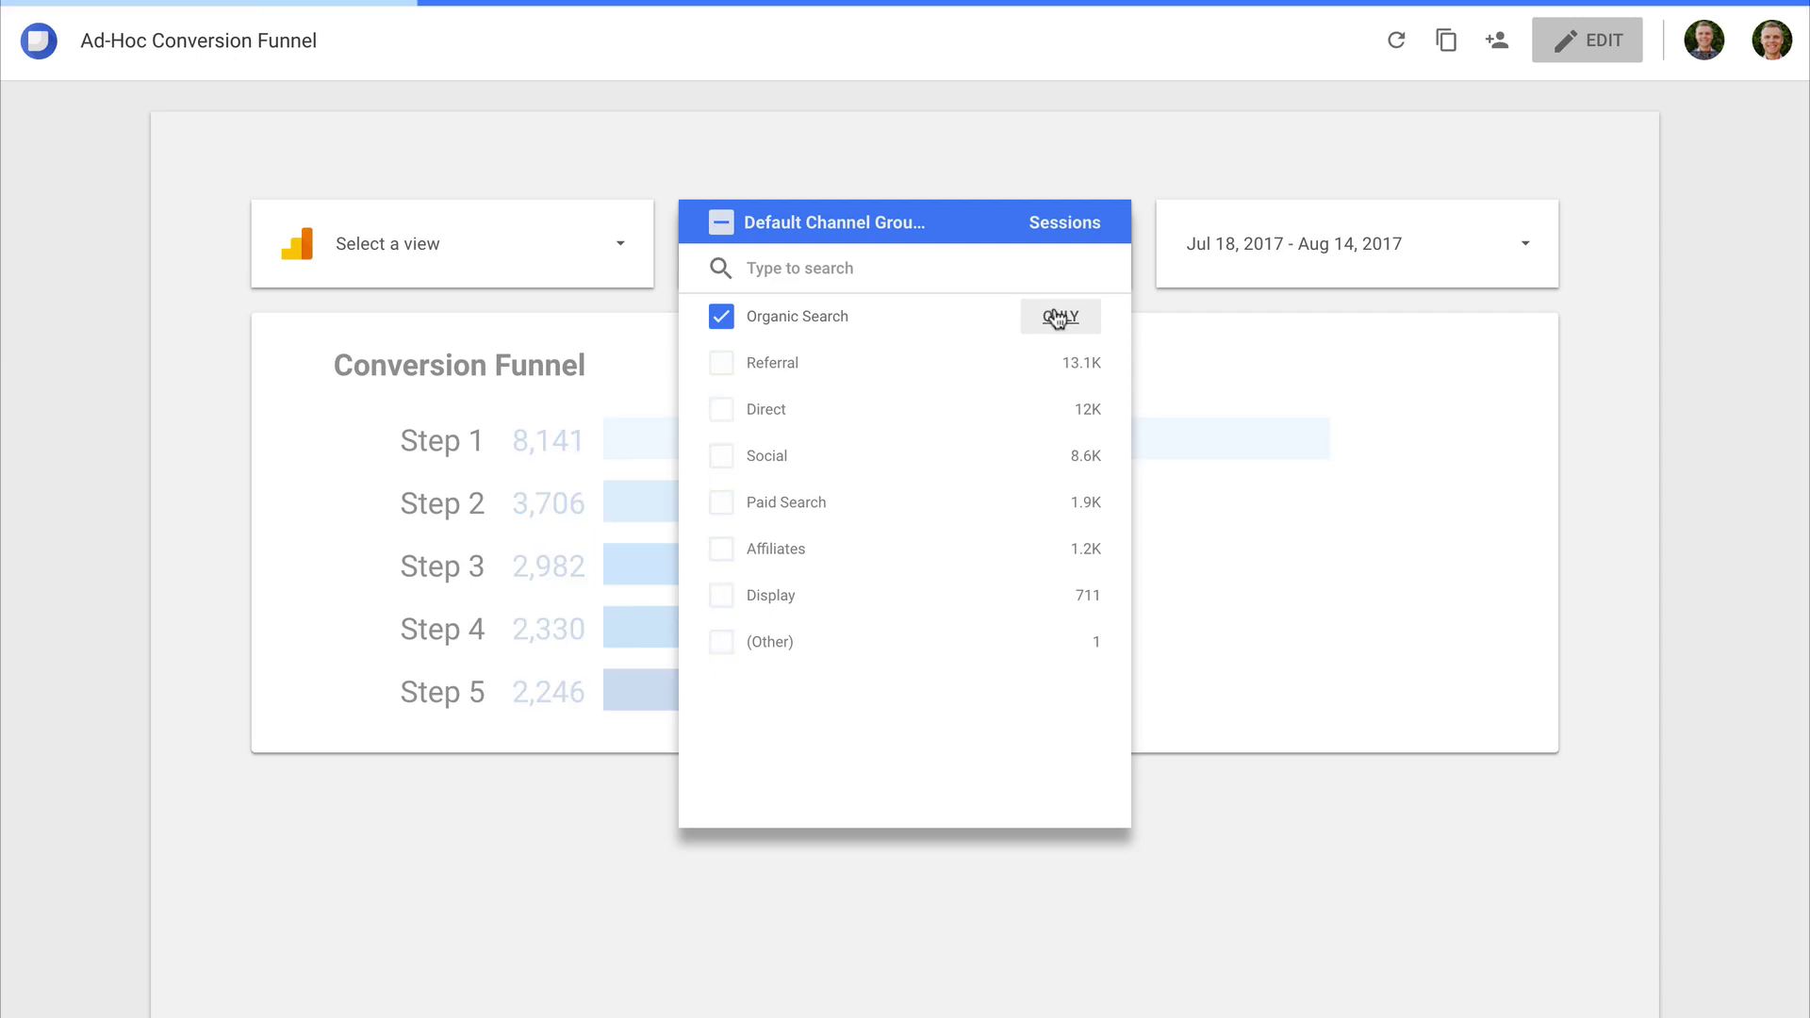
pyautogui.click(1084, 183)
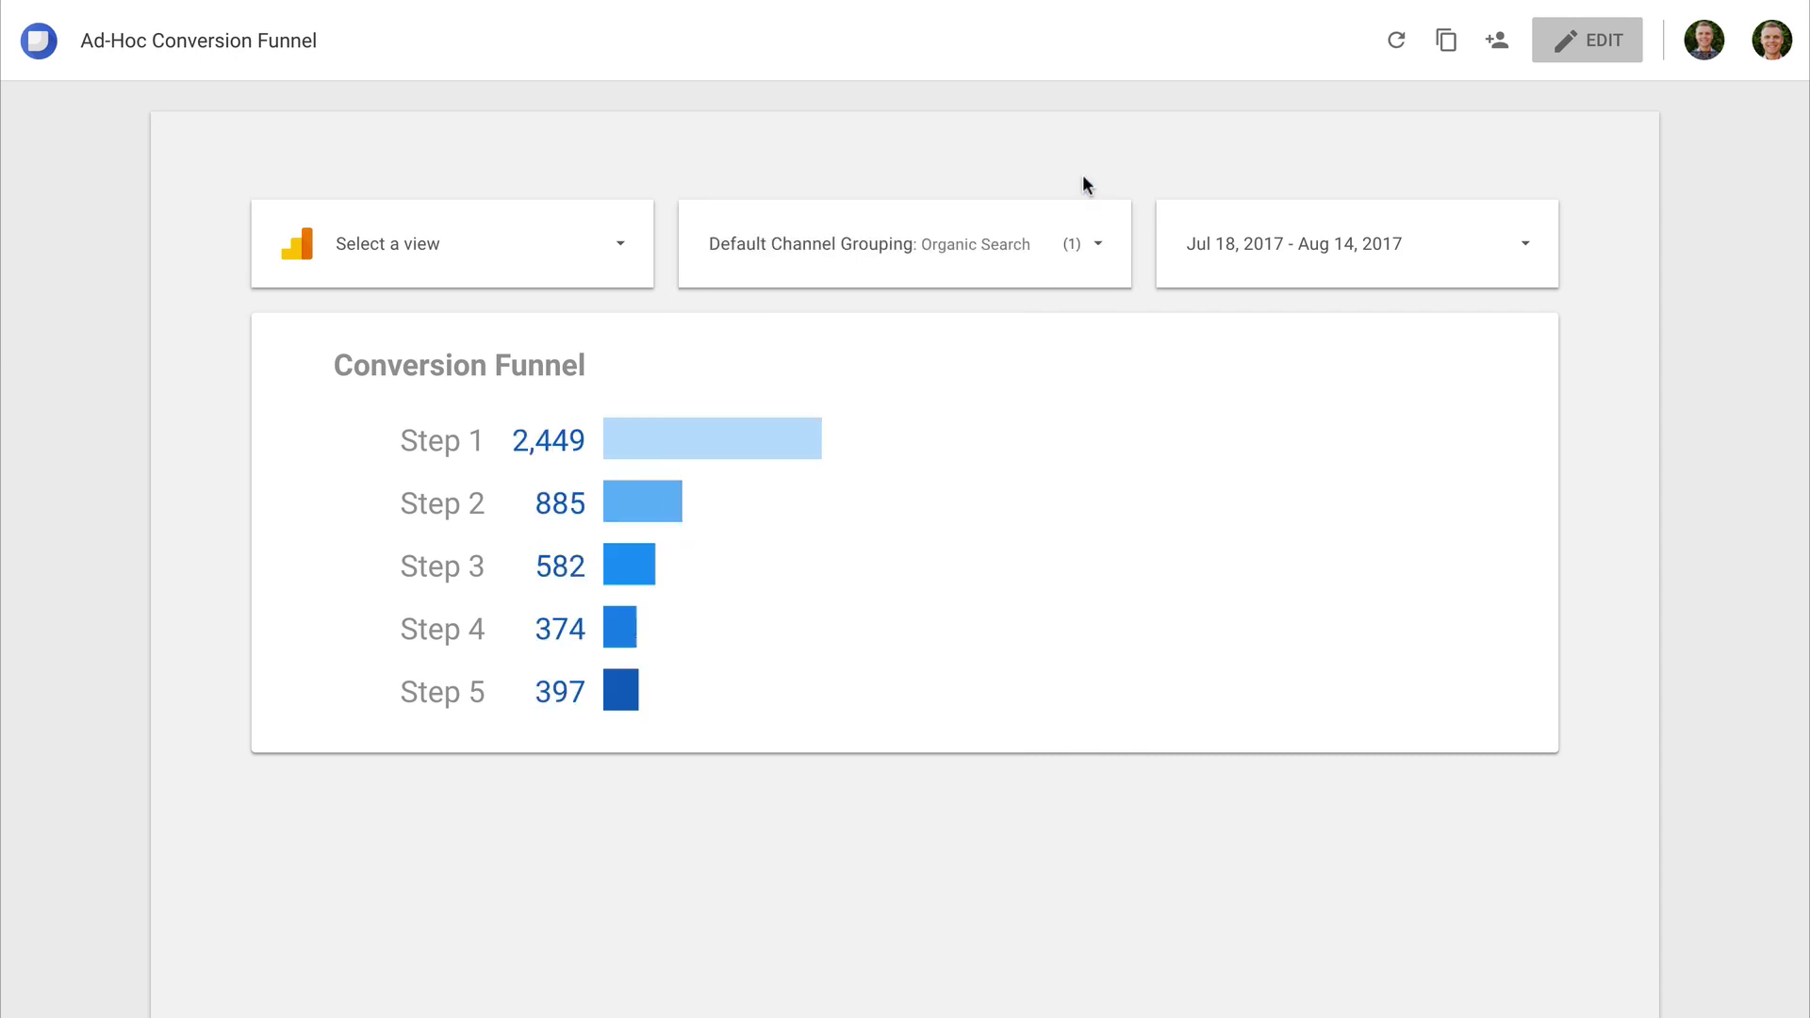
# Step: Apply a report date range from July 1, 2017 to August 14, 2017
pyautogui.click(1226, 243)
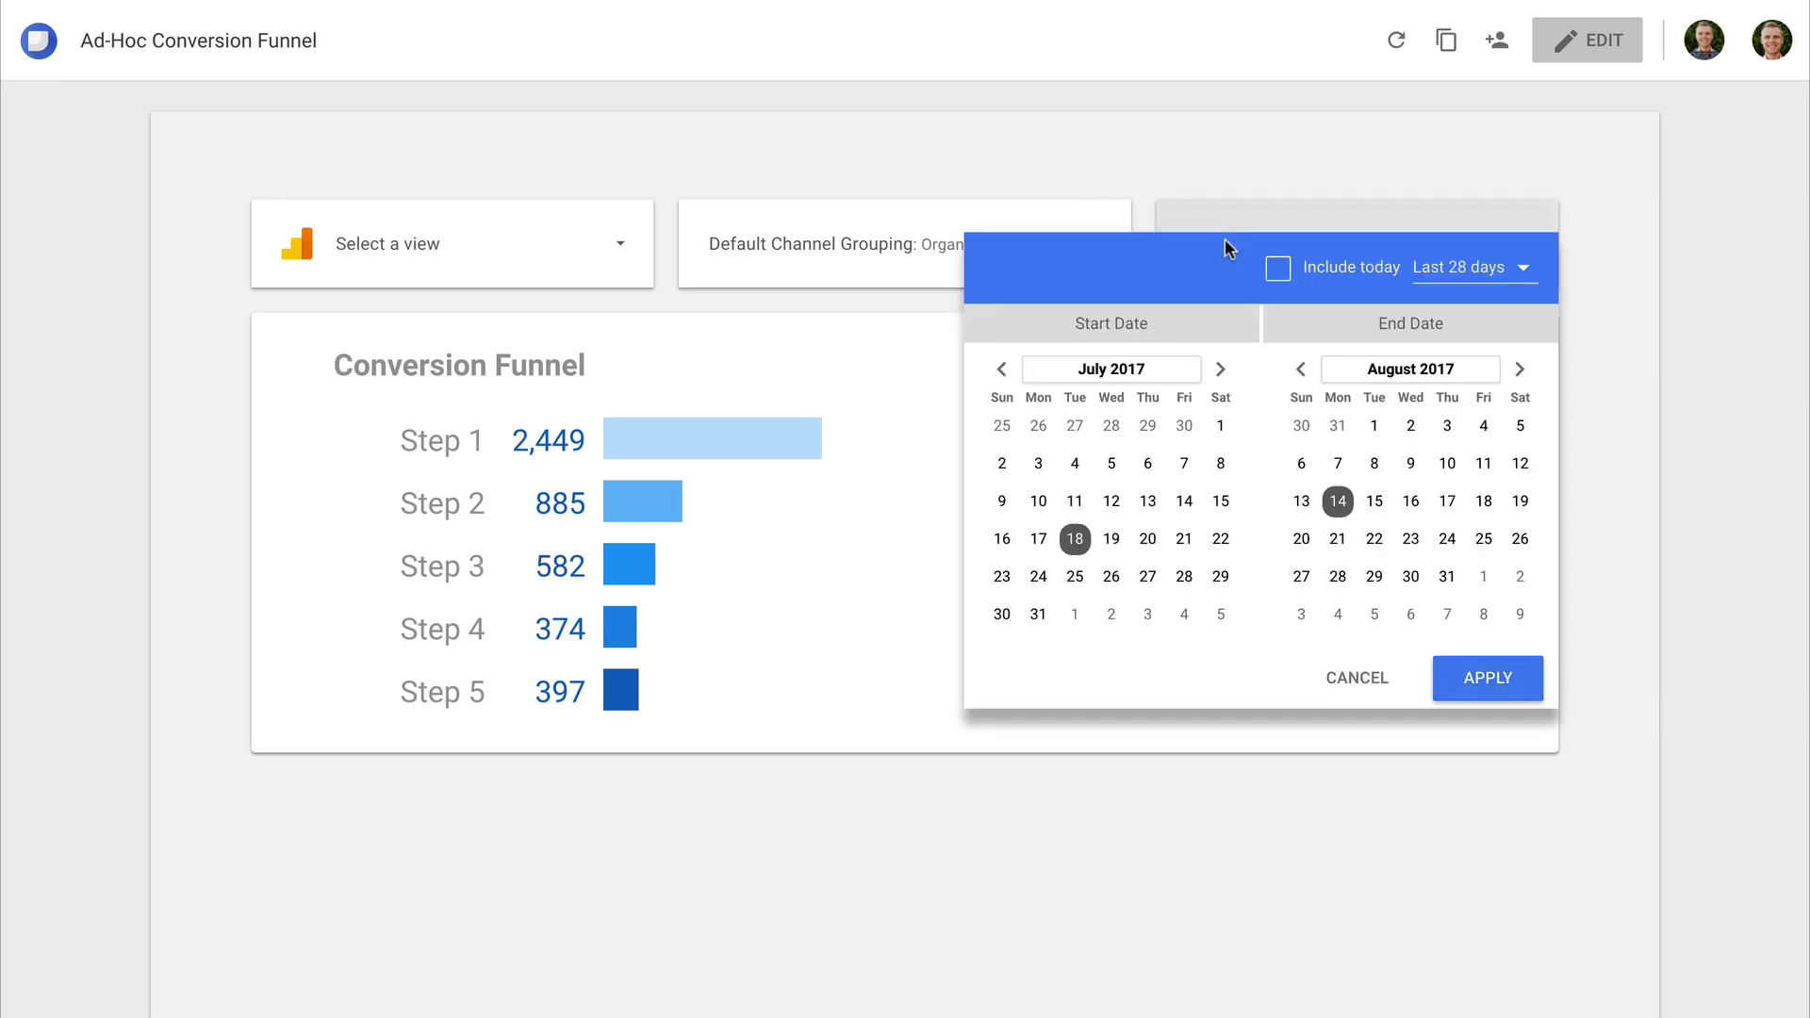
pyautogui.click(1218, 426)
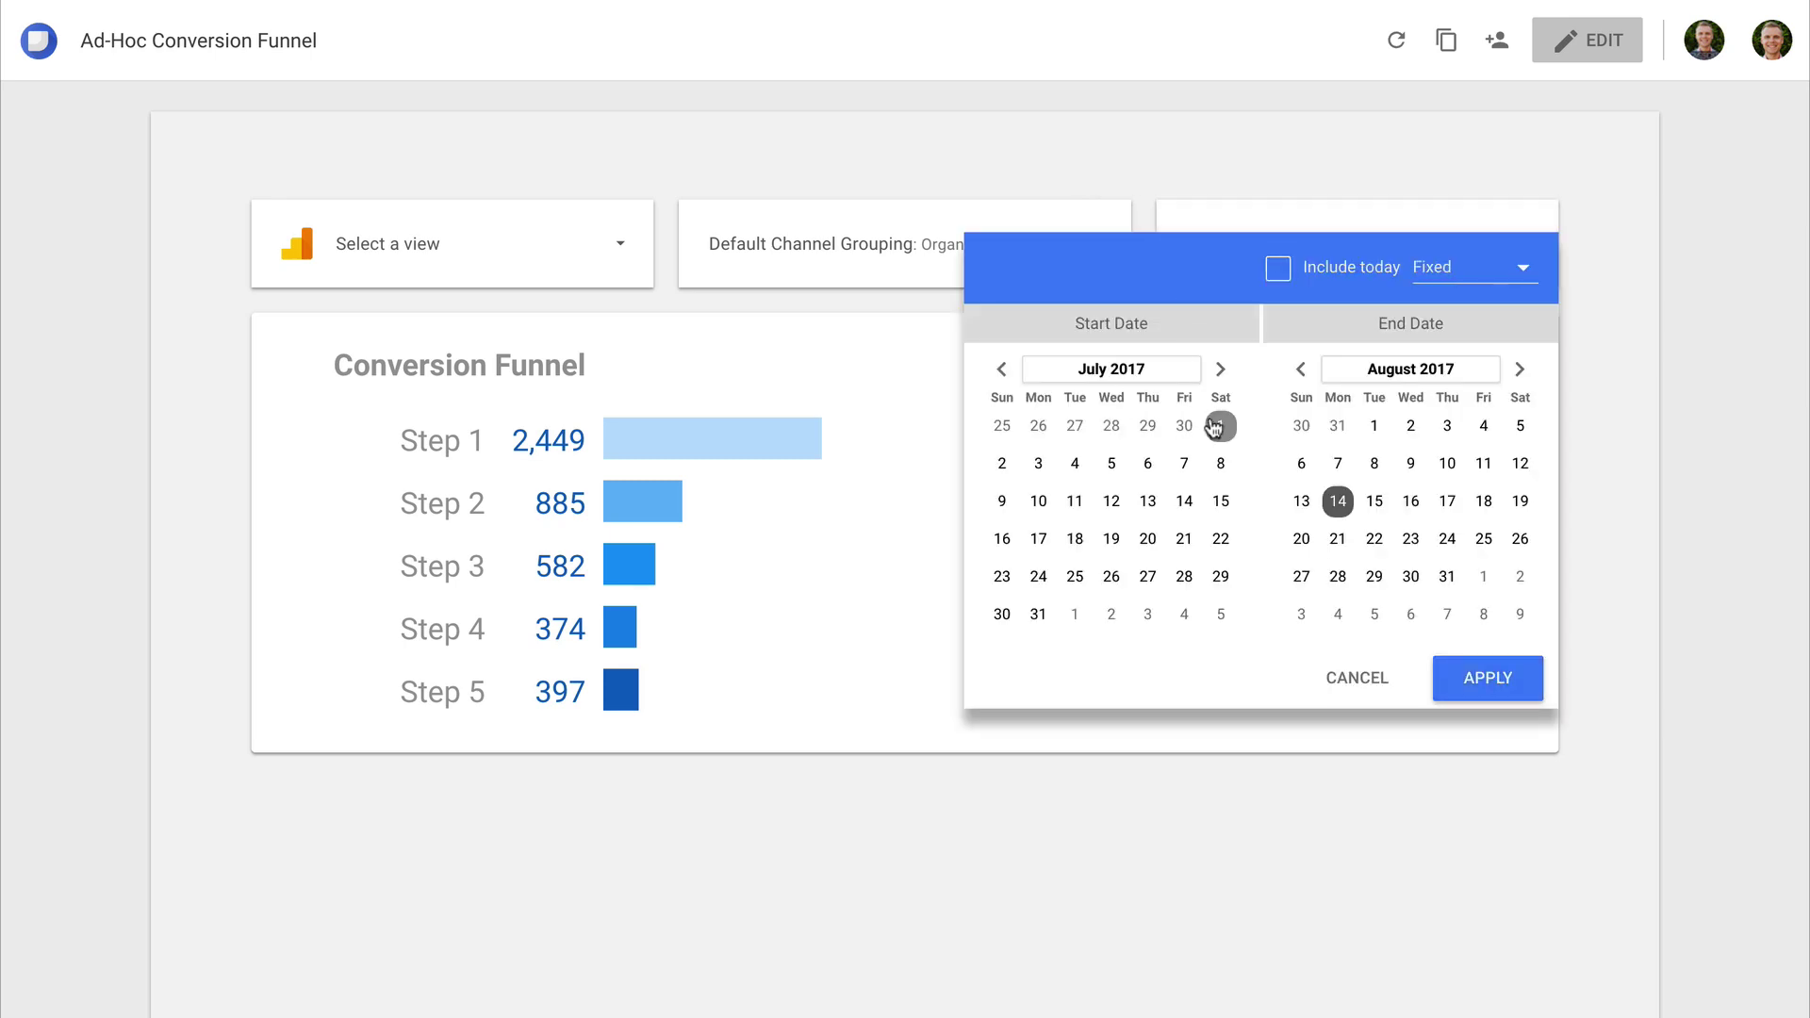
pyautogui.click(1499, 684)
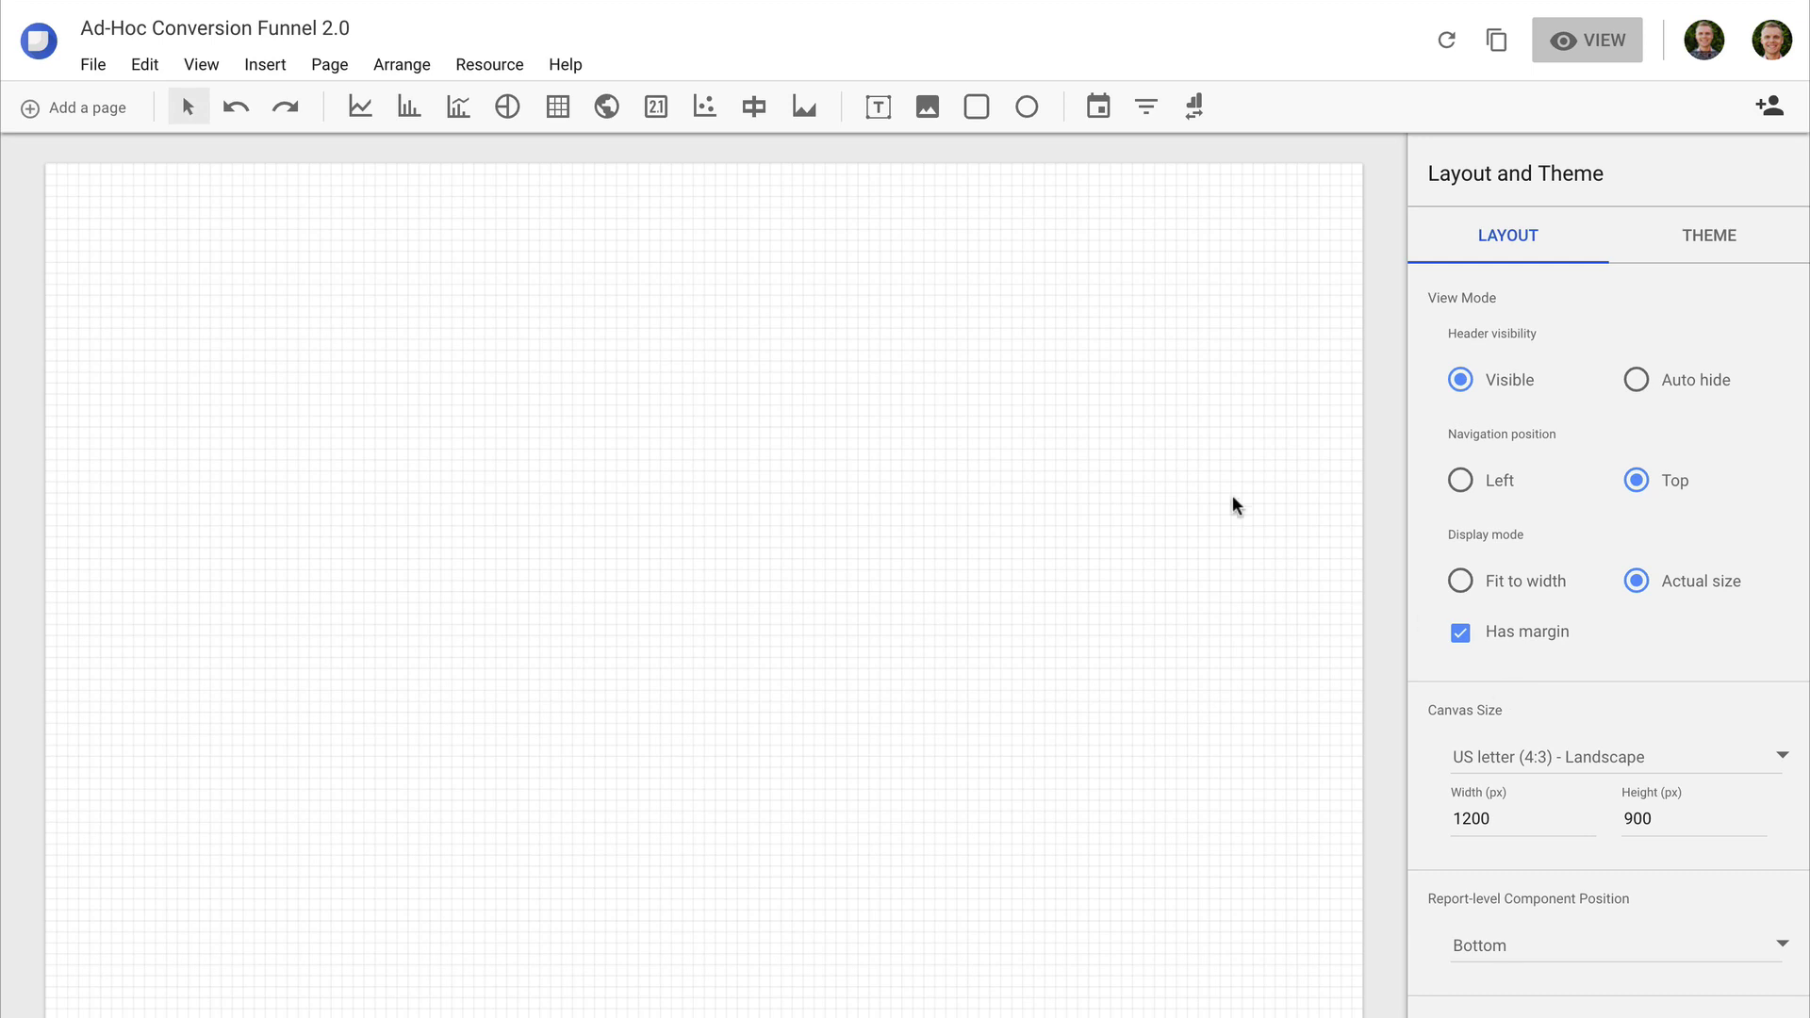
# Step: Add a scorecard in the lower-left area of the blank report canvas and set its metric to Unique Pageviews
pyautogui.click(656, 107)
pyautogui.moveTo(235, 712); pyautogui.dragTo(481, 792)
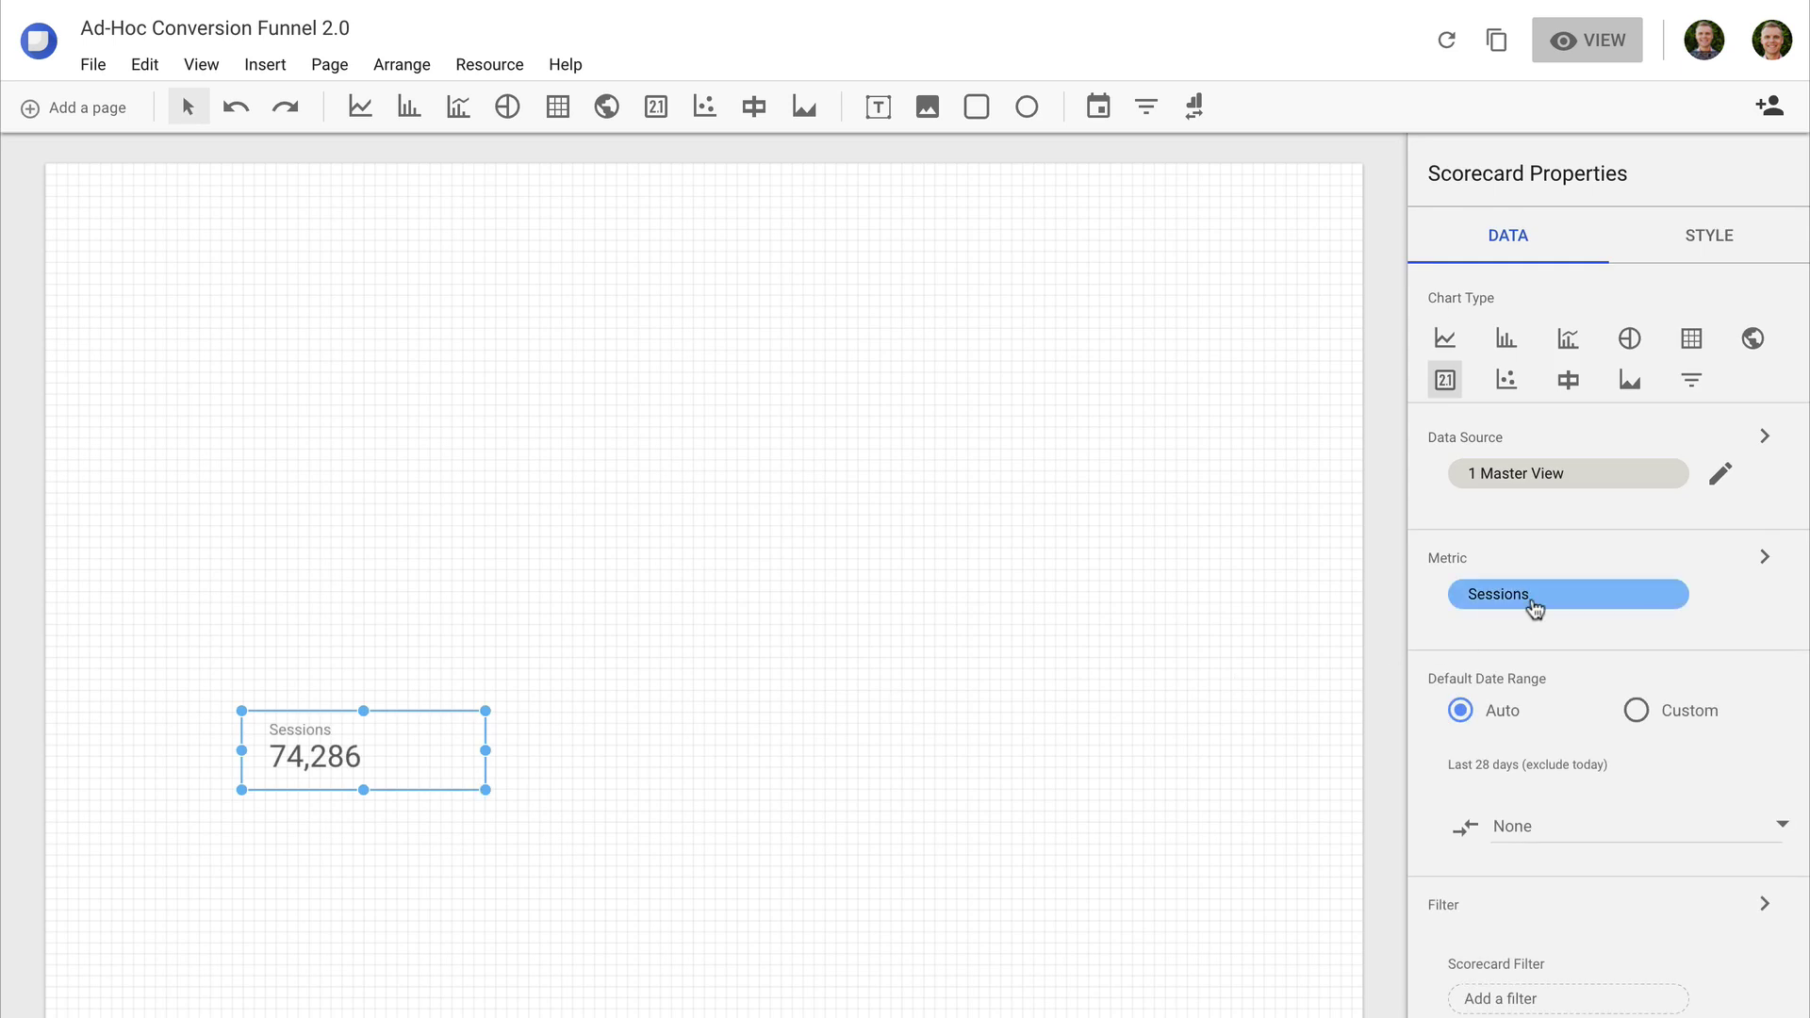
pyautogui.click(1532, 597)
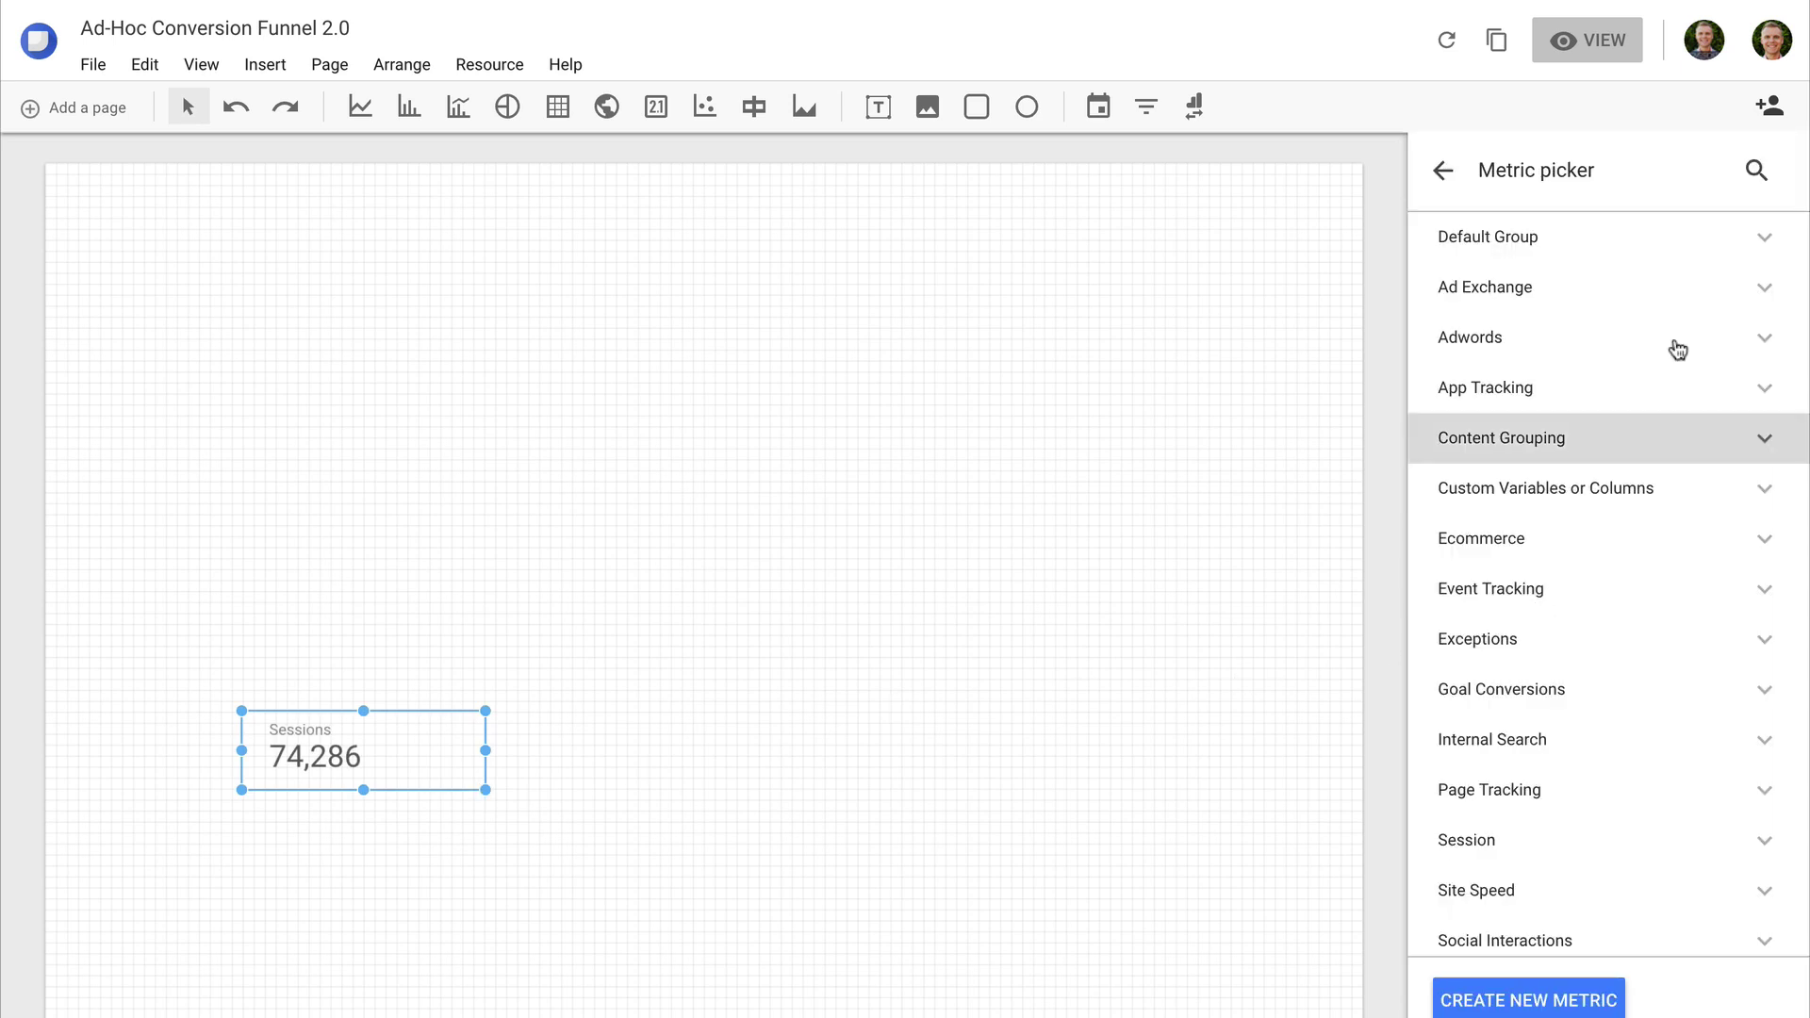
pyautogui.click(1756, 177)
pyautogui.write('u')
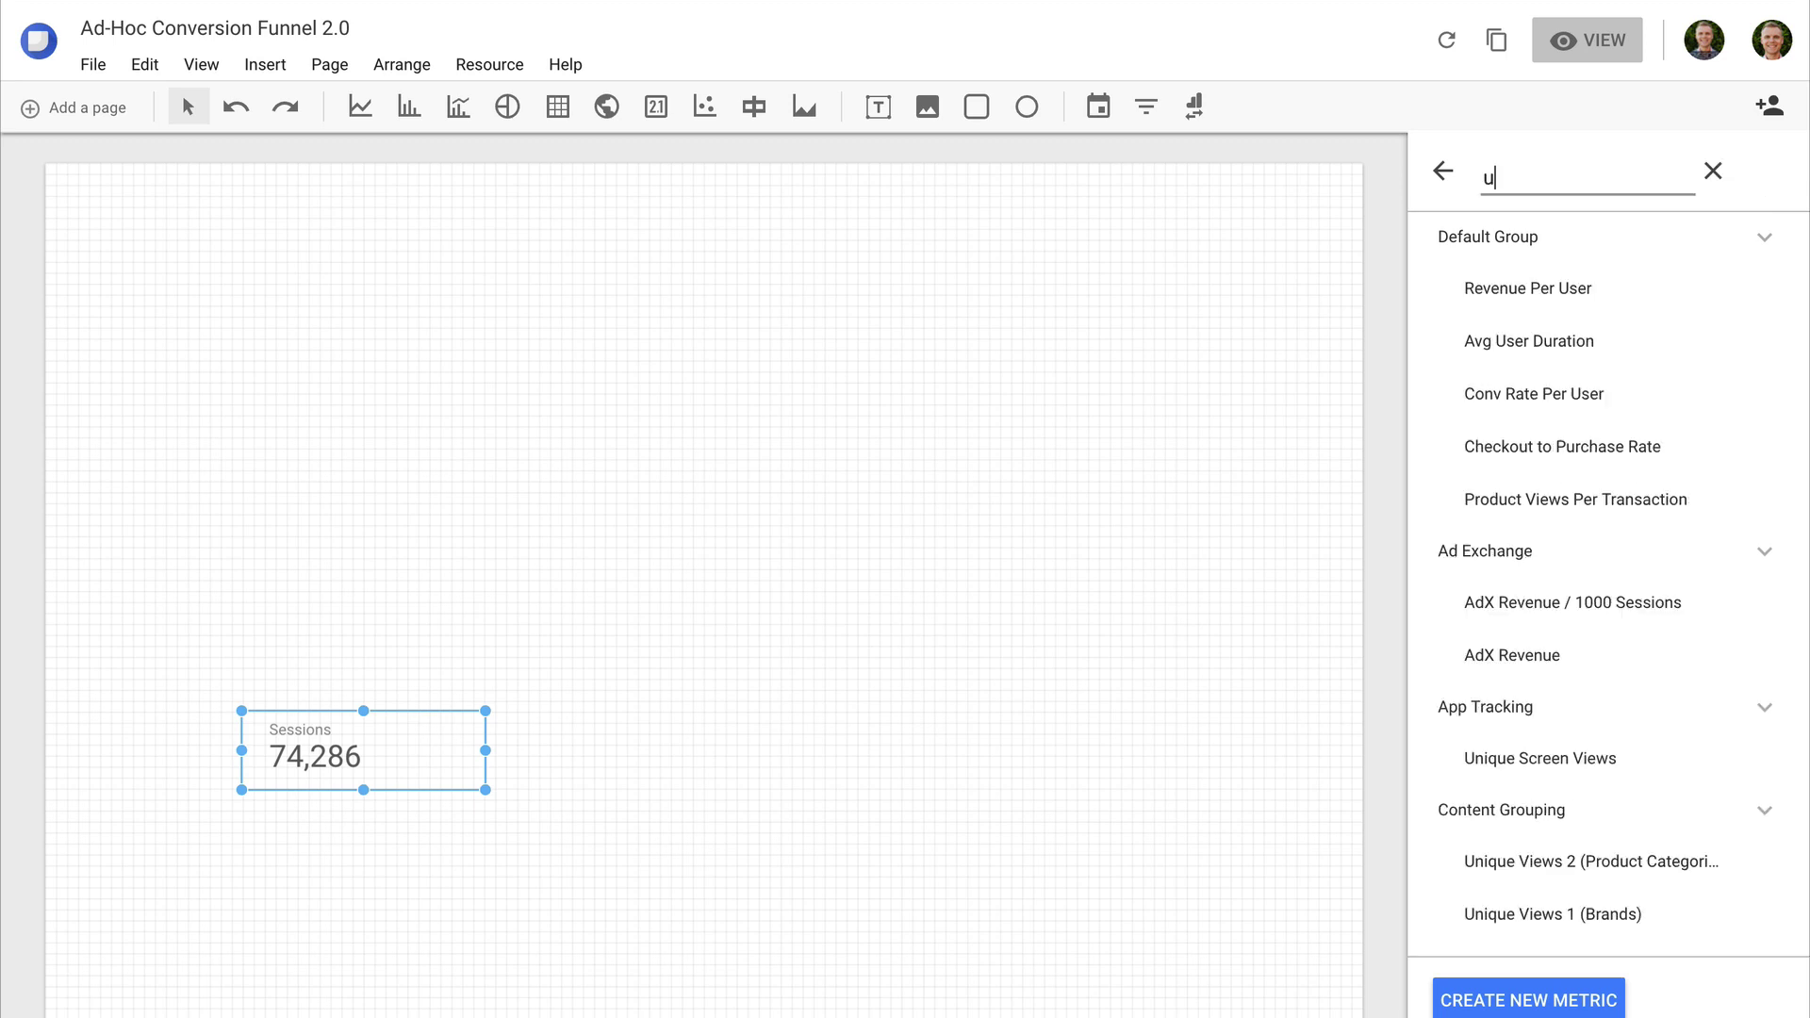
pyautogui.write('nique p')
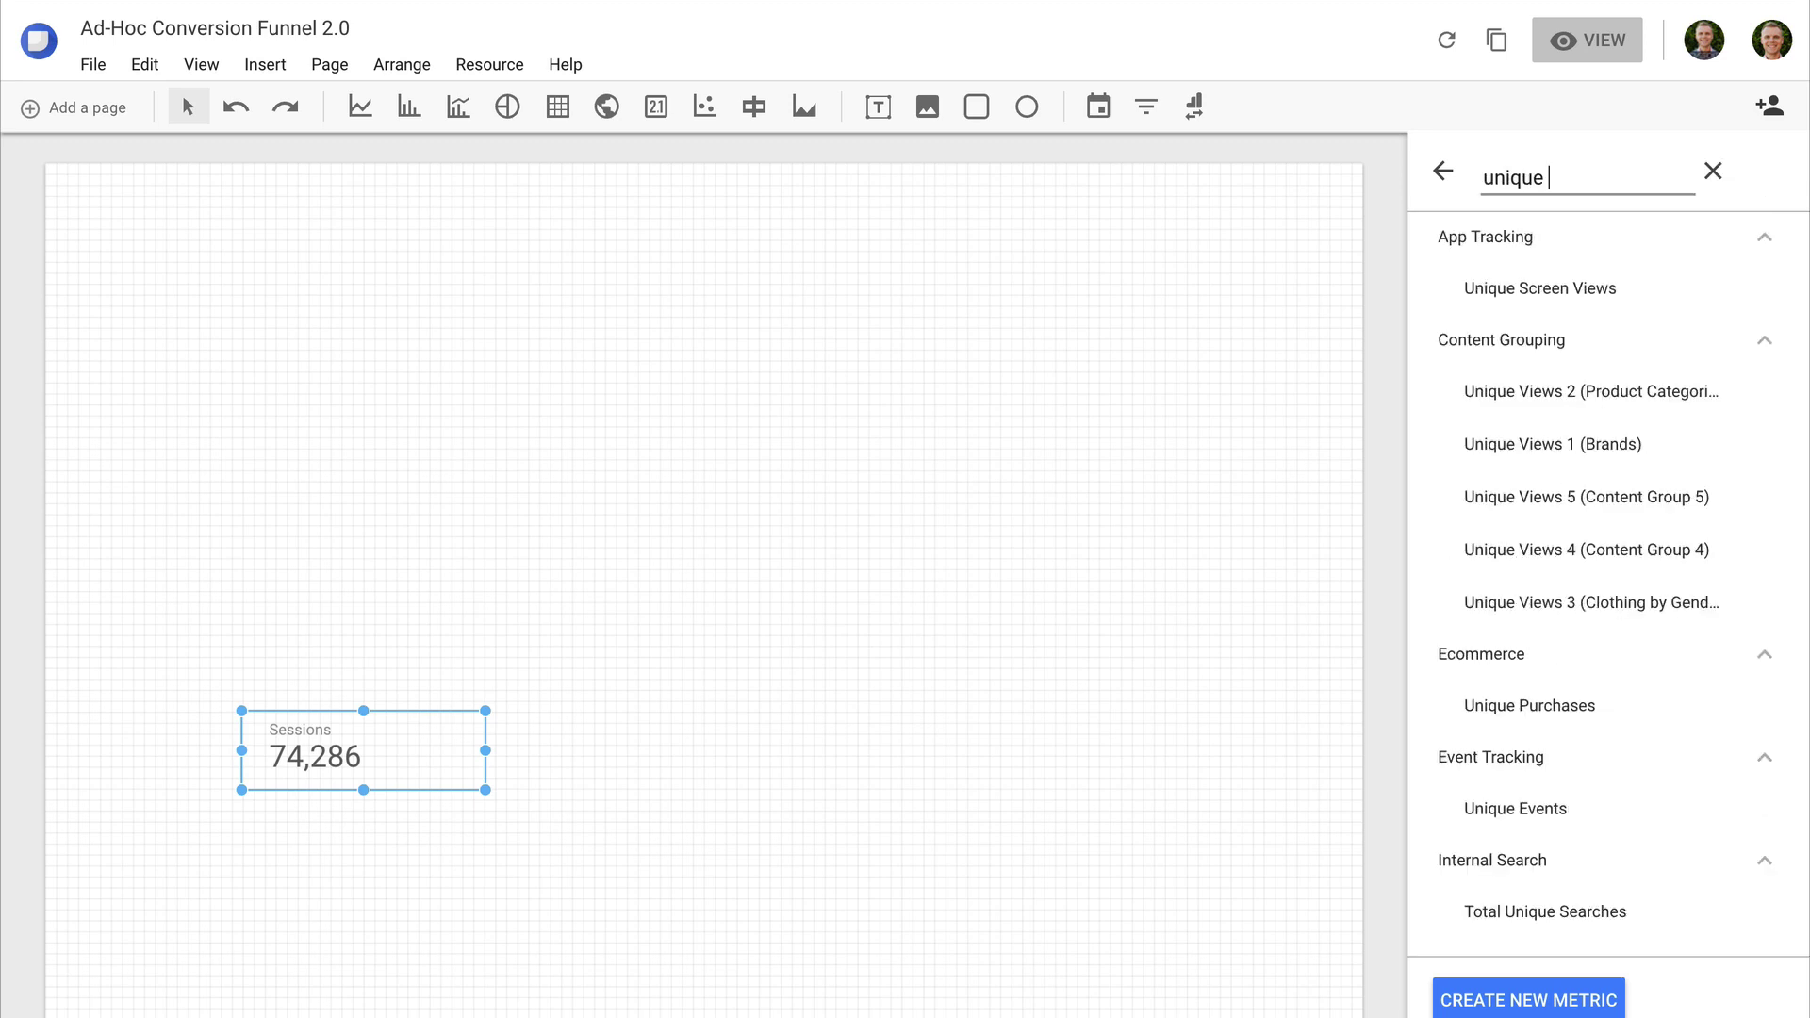
pyautogui.click(1712, 398)
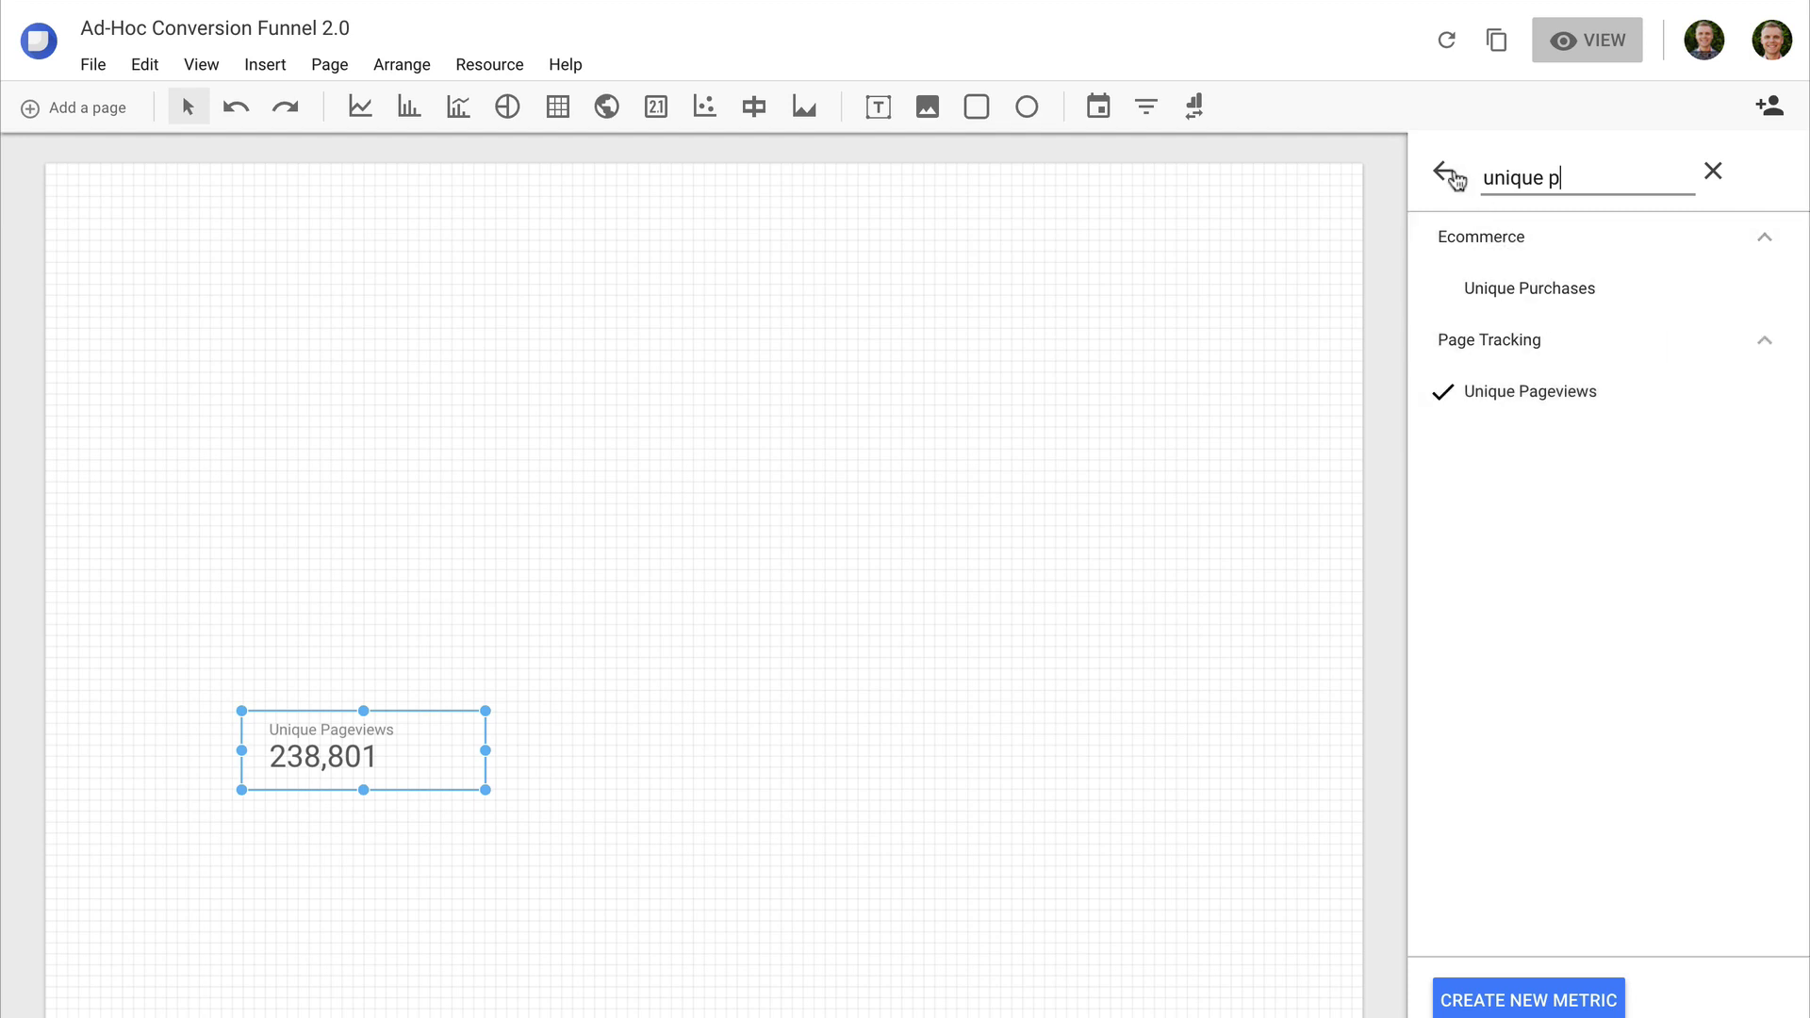
pyautogui.click(1443, 171)
# Step: Start a new filter for the scorecard and name it "5. Conversion"
pyautogui.scroll(-1, 1588, 861)
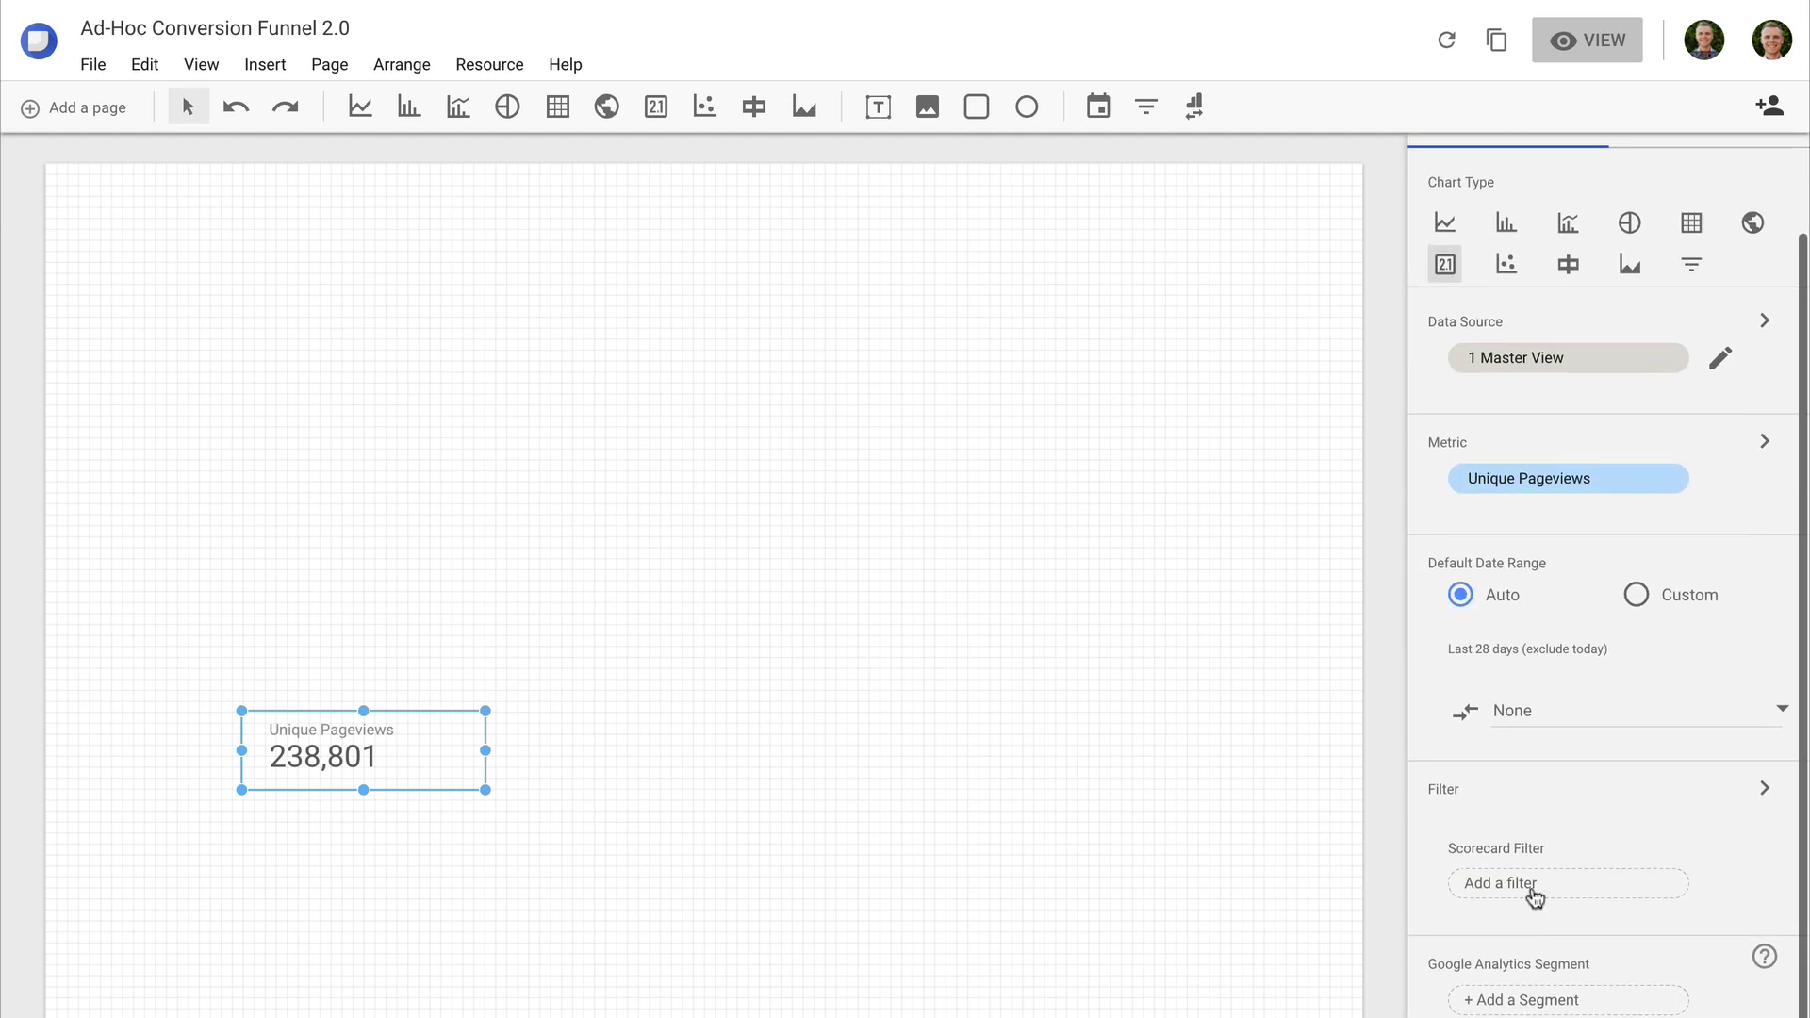
pyautogui.click(1527, 883)
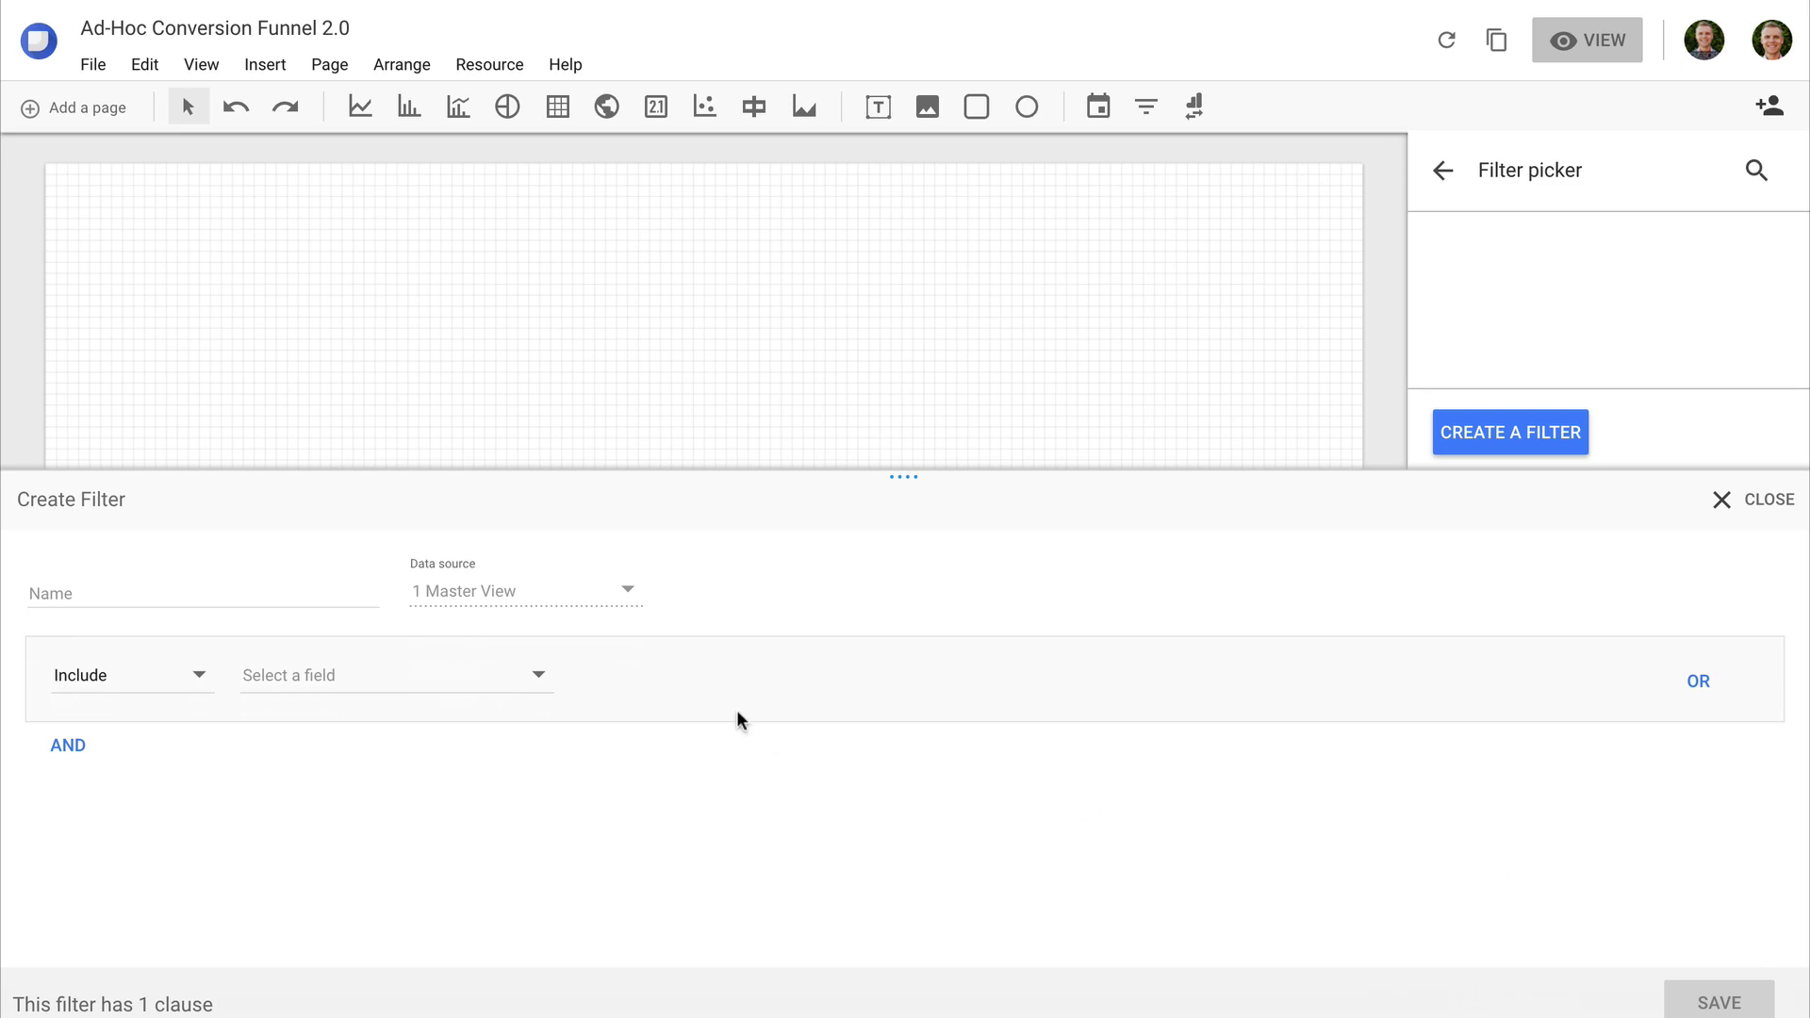
pyautogui.click(269, 592)
pyautogui.write('5.')
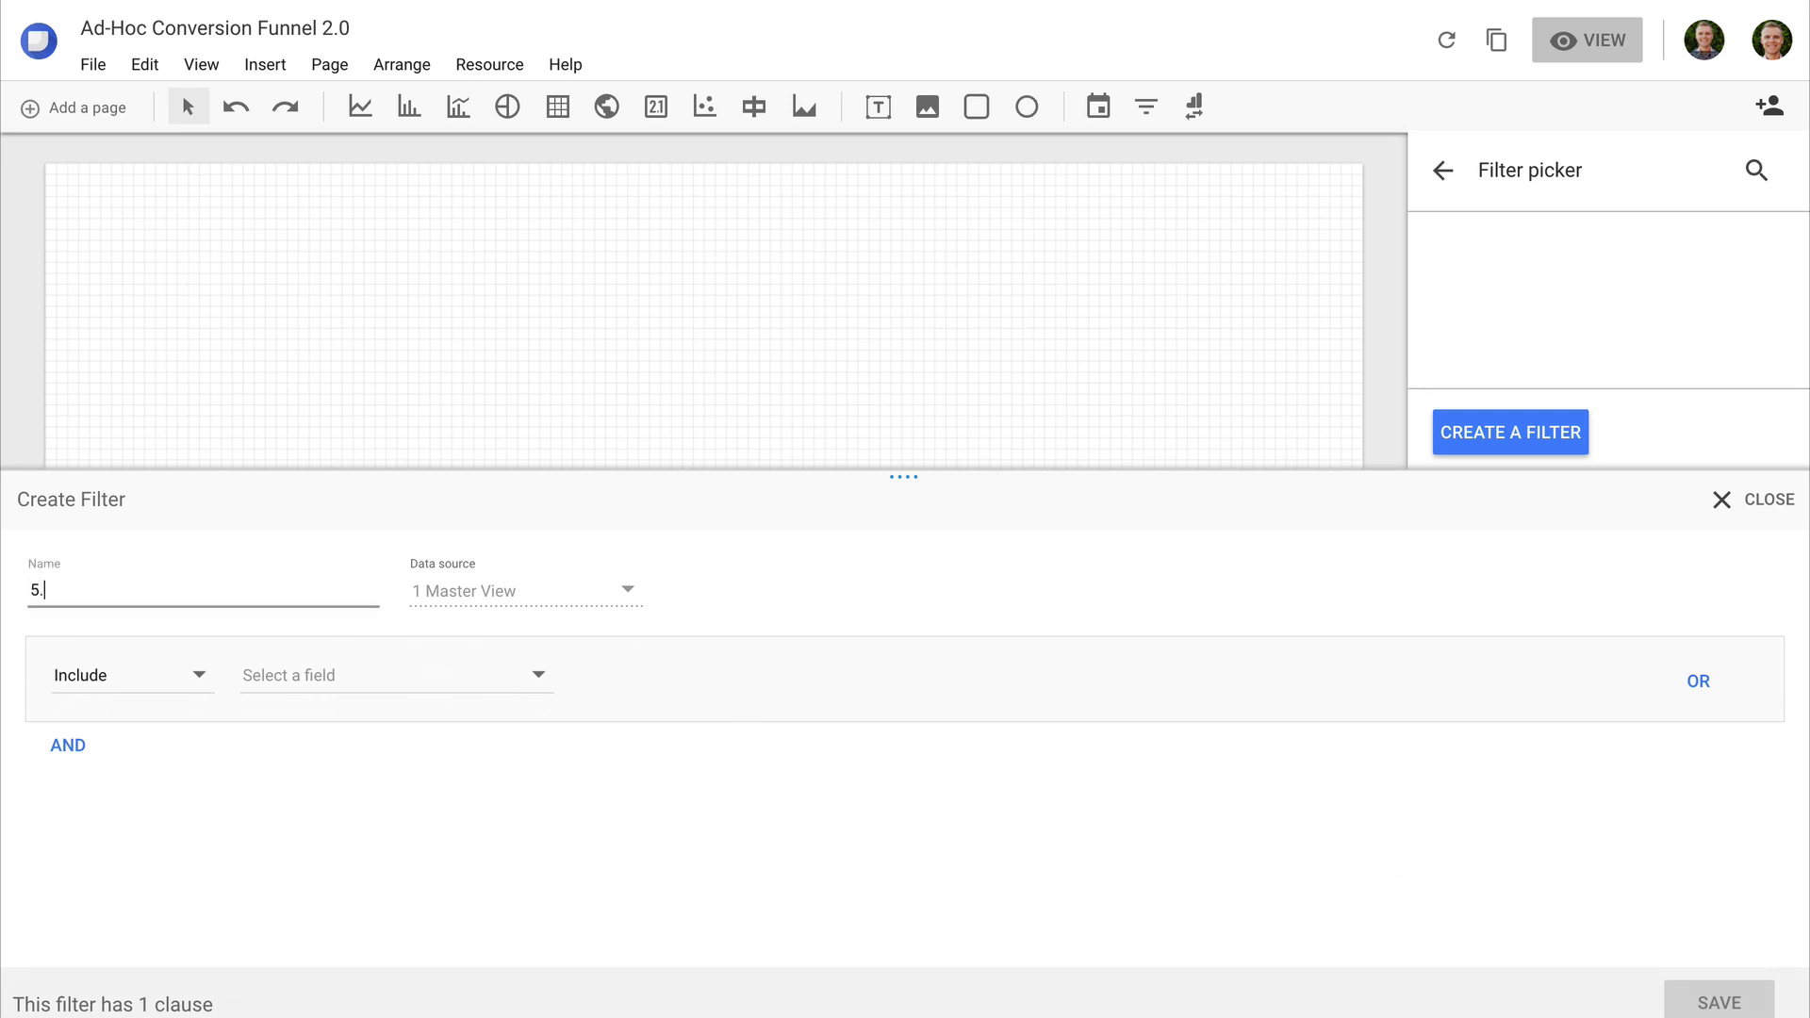
pyautogui.write(' Conversion')
# Step: Choose Page as the field for the filter's Include clause
pyautogui.click(311, 693)
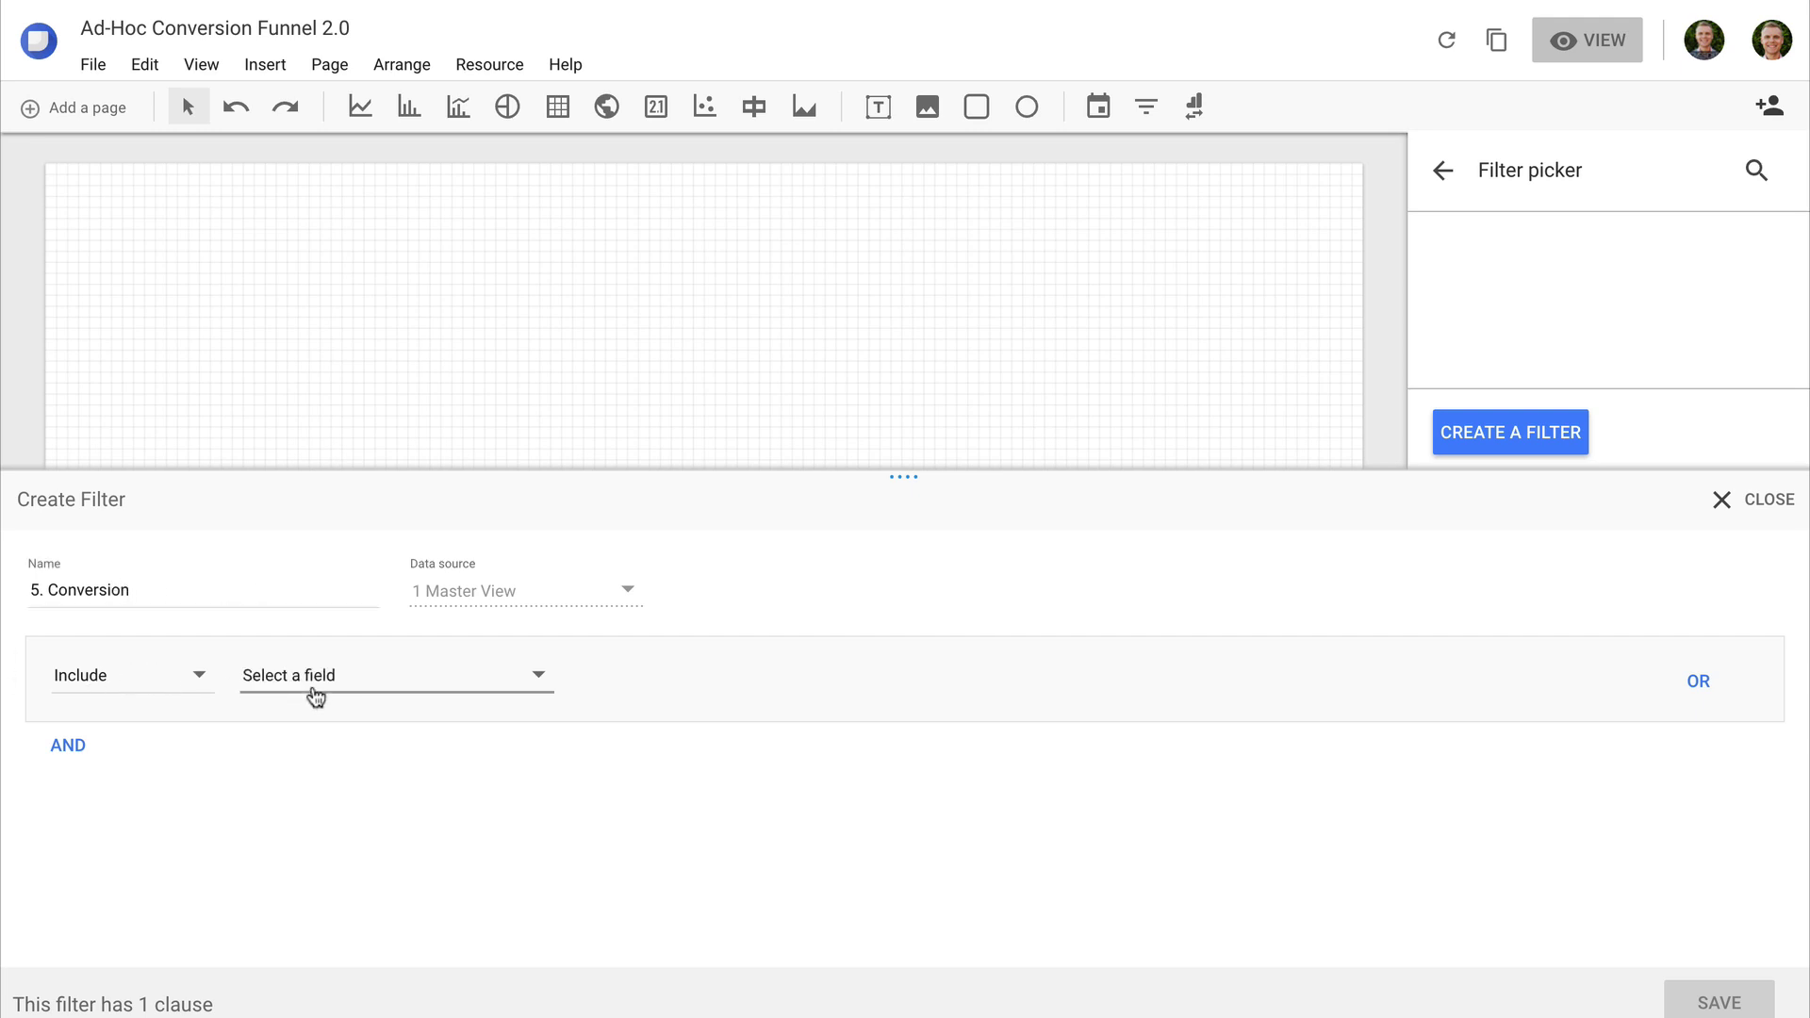
pyautogui.click(512, 687)
pyautogui.write('page')
pyautogui.scroll(-5, 464, 860)
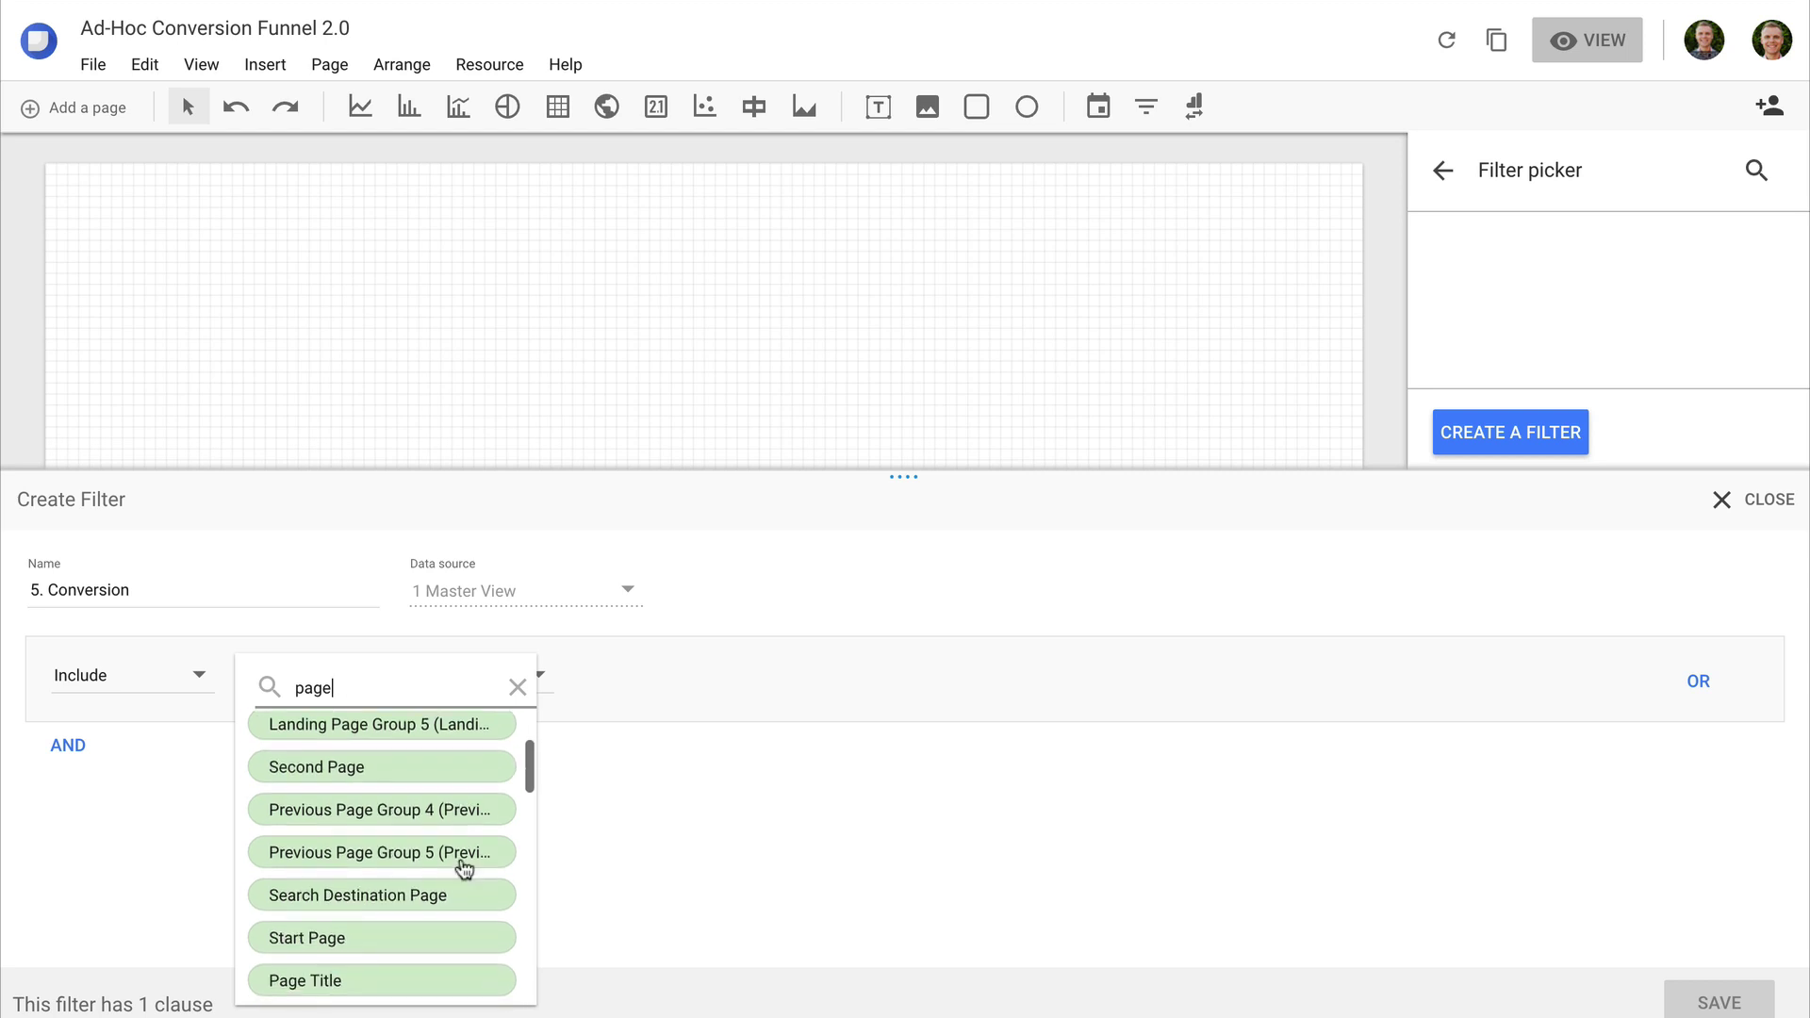
pyautogui.scroll(-2, 465, 860)
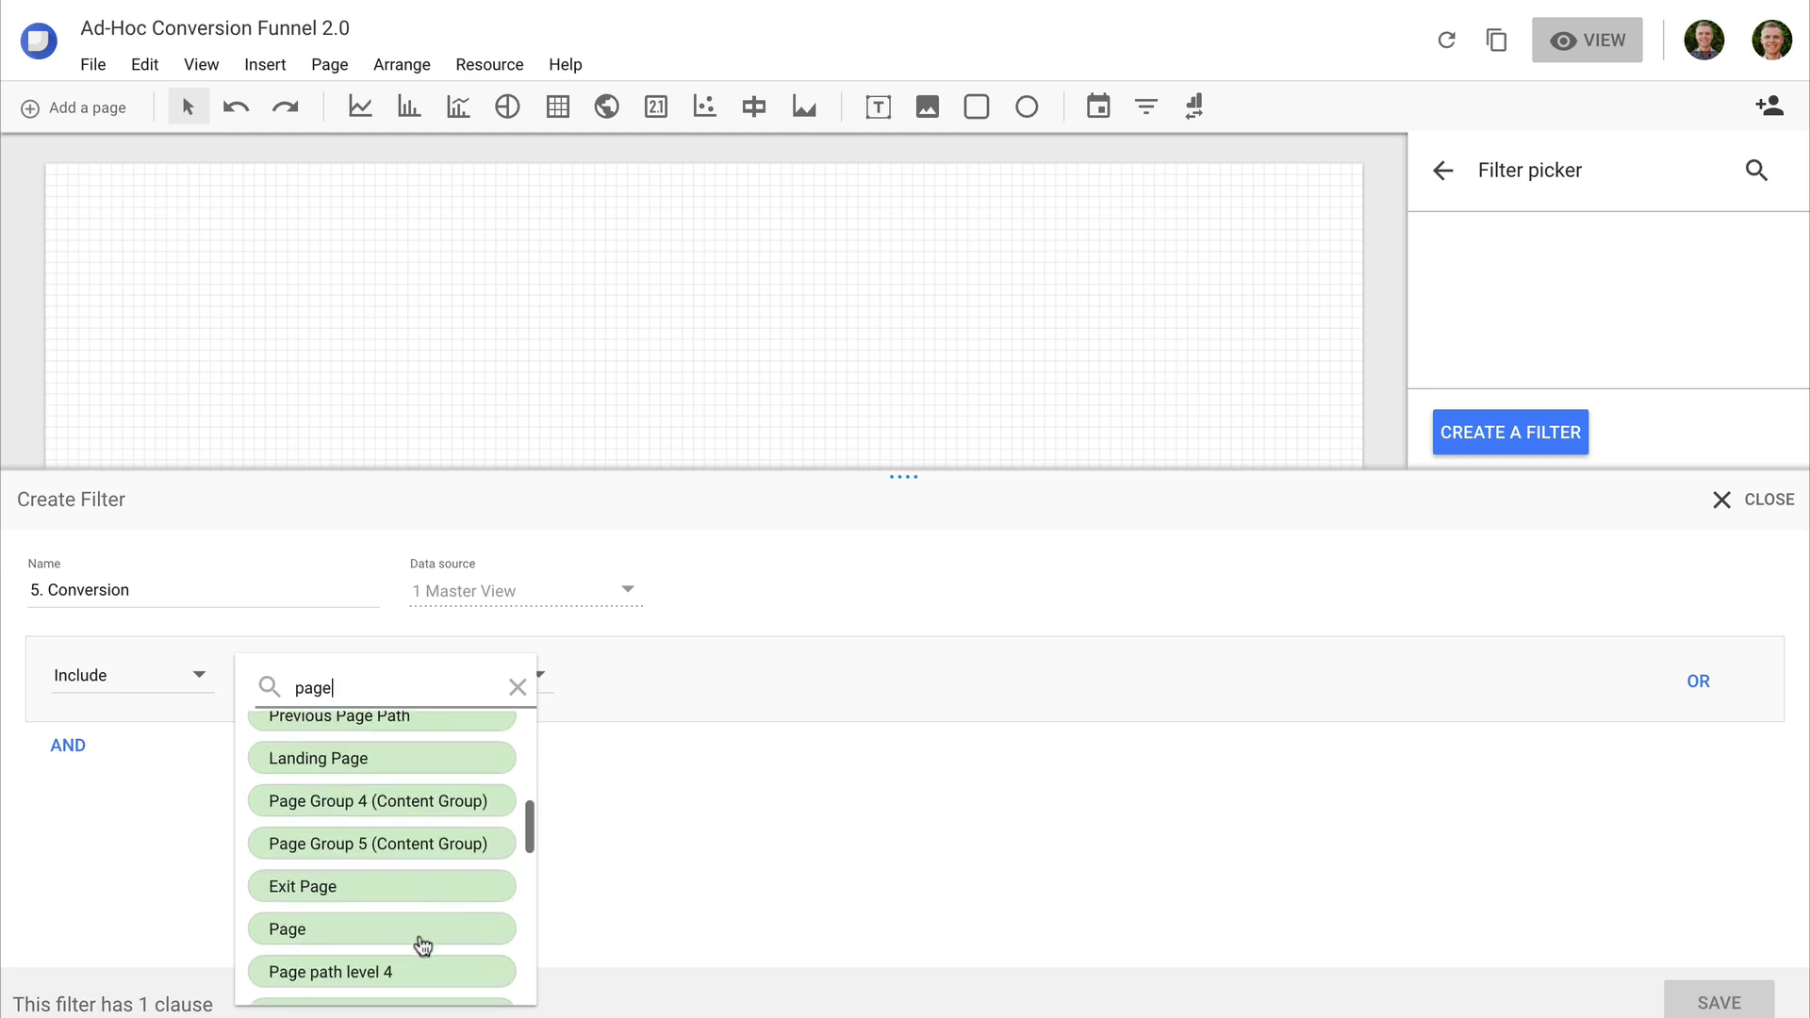
pyautogui.click(420, 936)
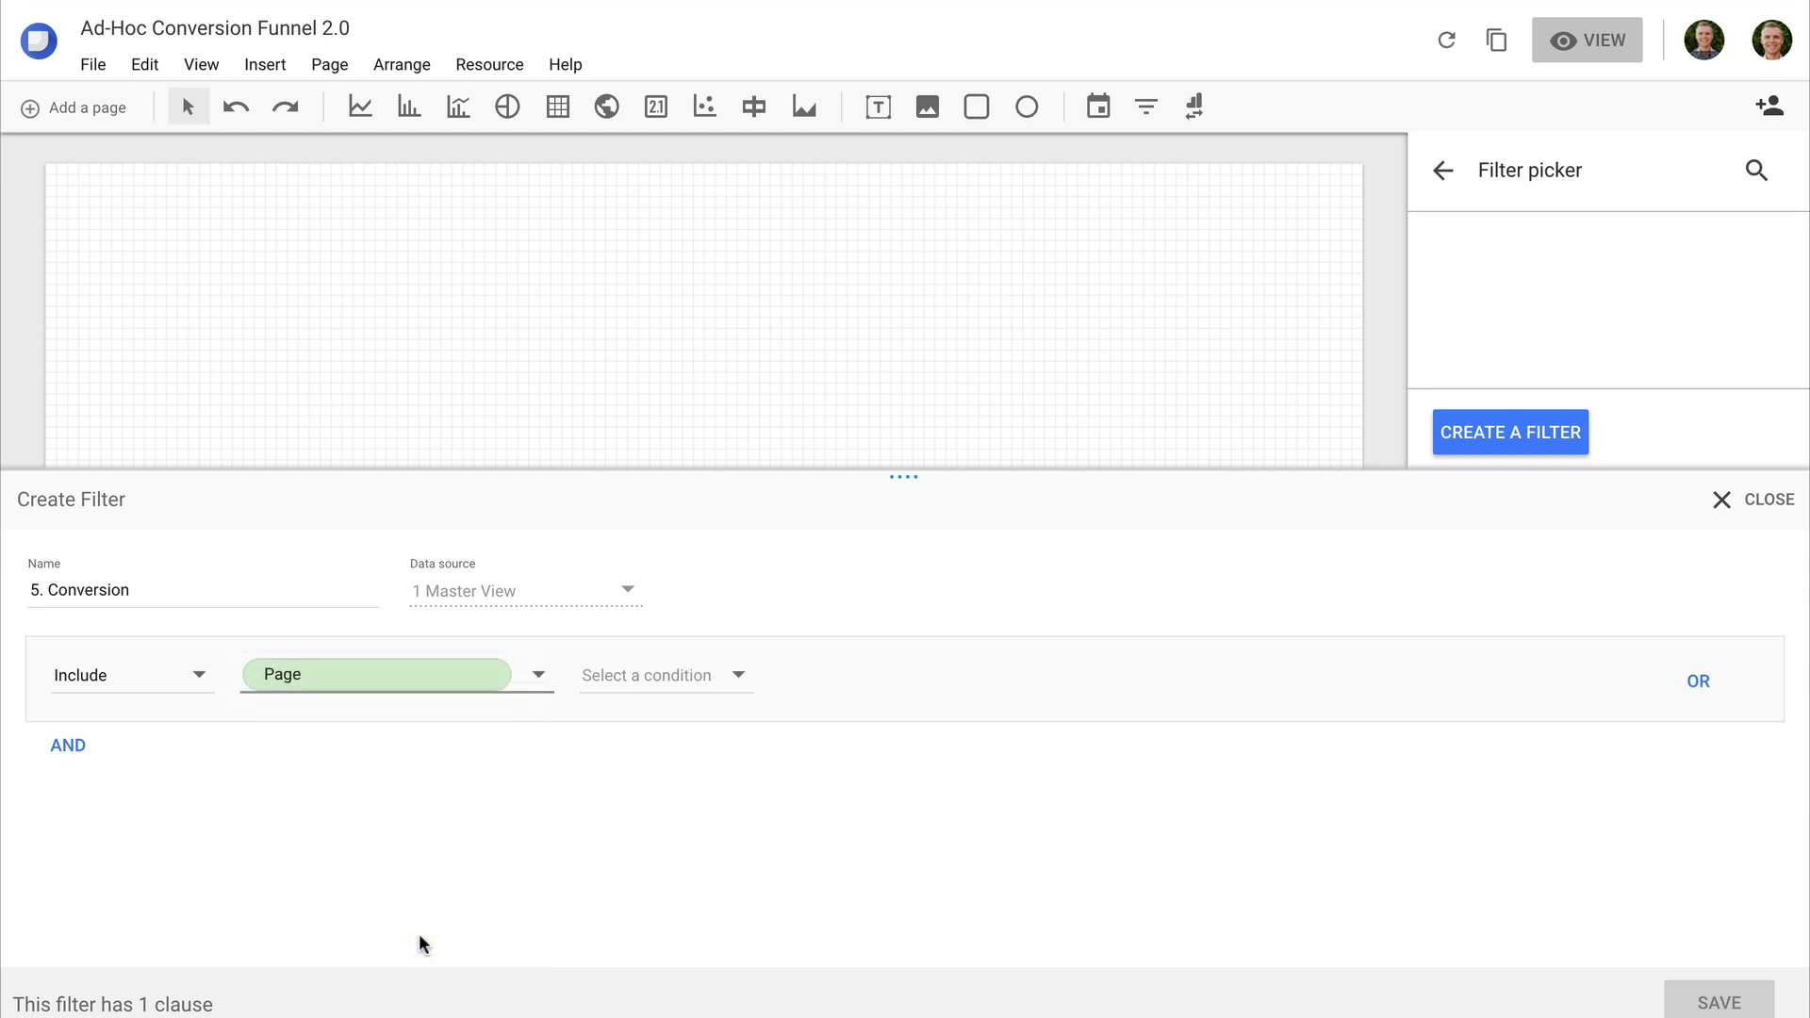
# Step: Set the Page clause's condition to Contains "/ordercompleted.html" and save the filter
pyautogui.click(651, 679)
pyautogui.click(654, 700)
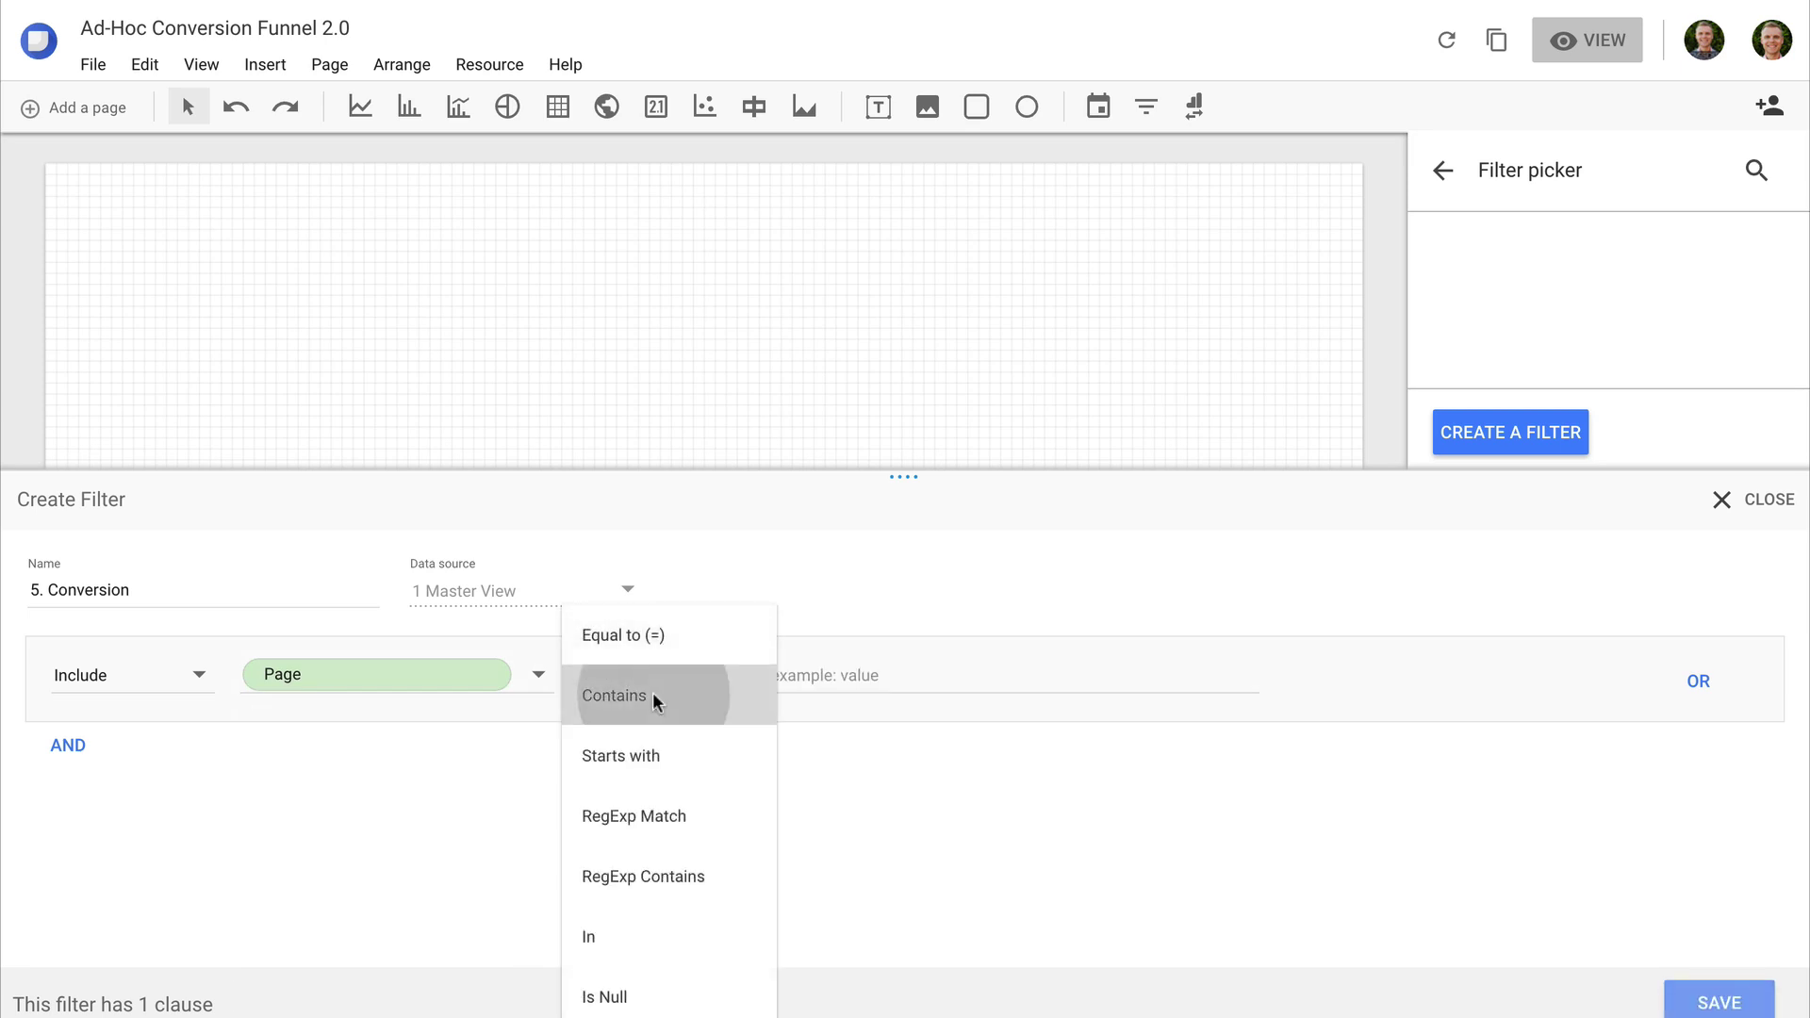
pyautogui.click(837, 673)
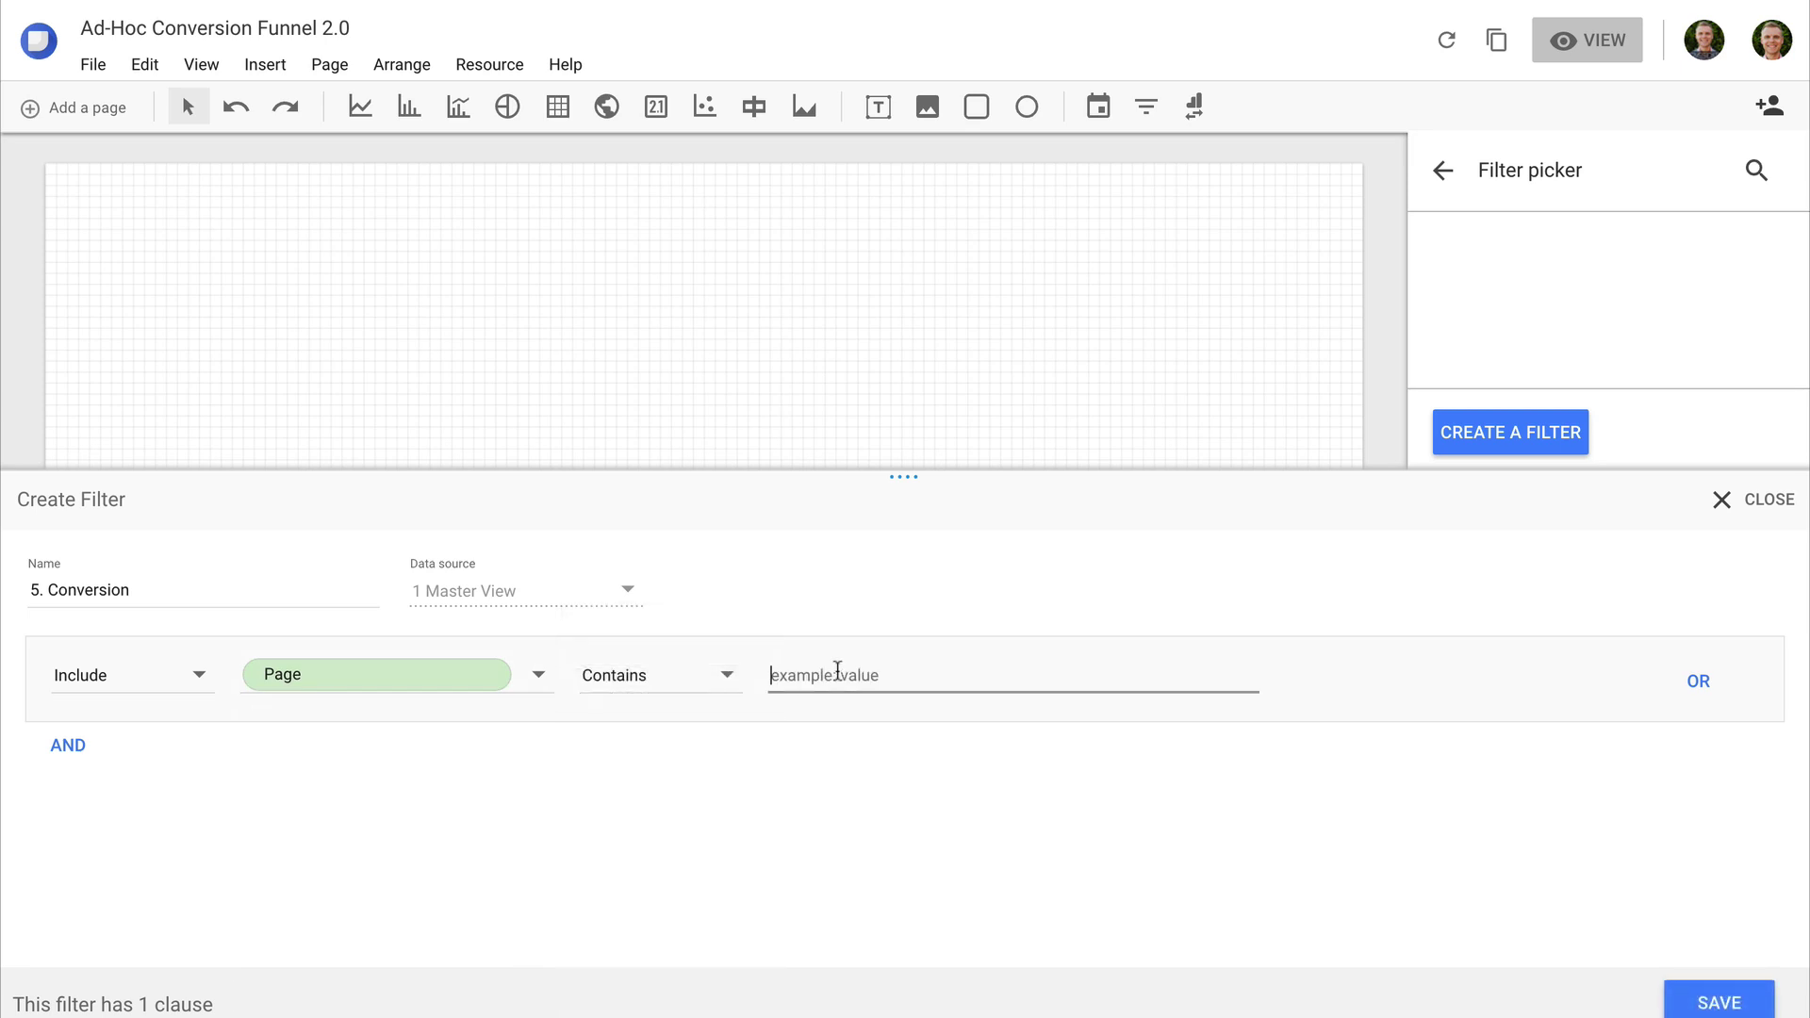
pyautogui.write('/ordercompleted.html')
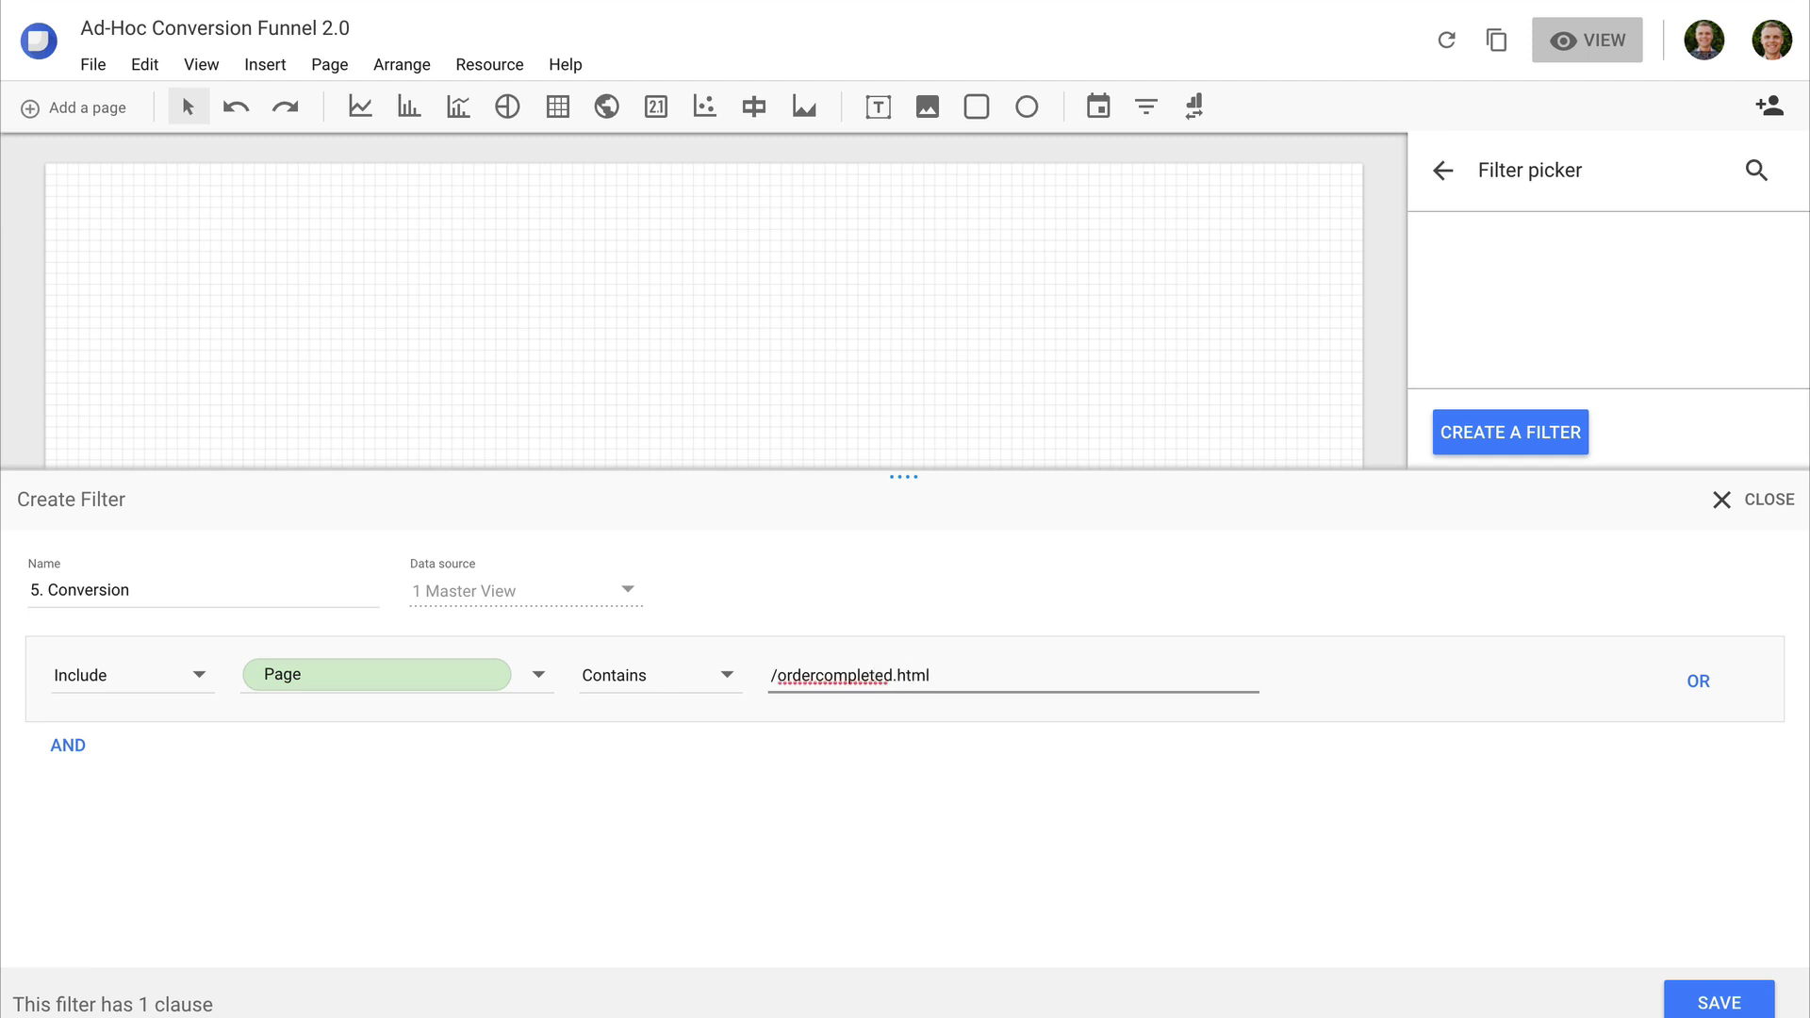
pyautogui.click(1674, 1001)
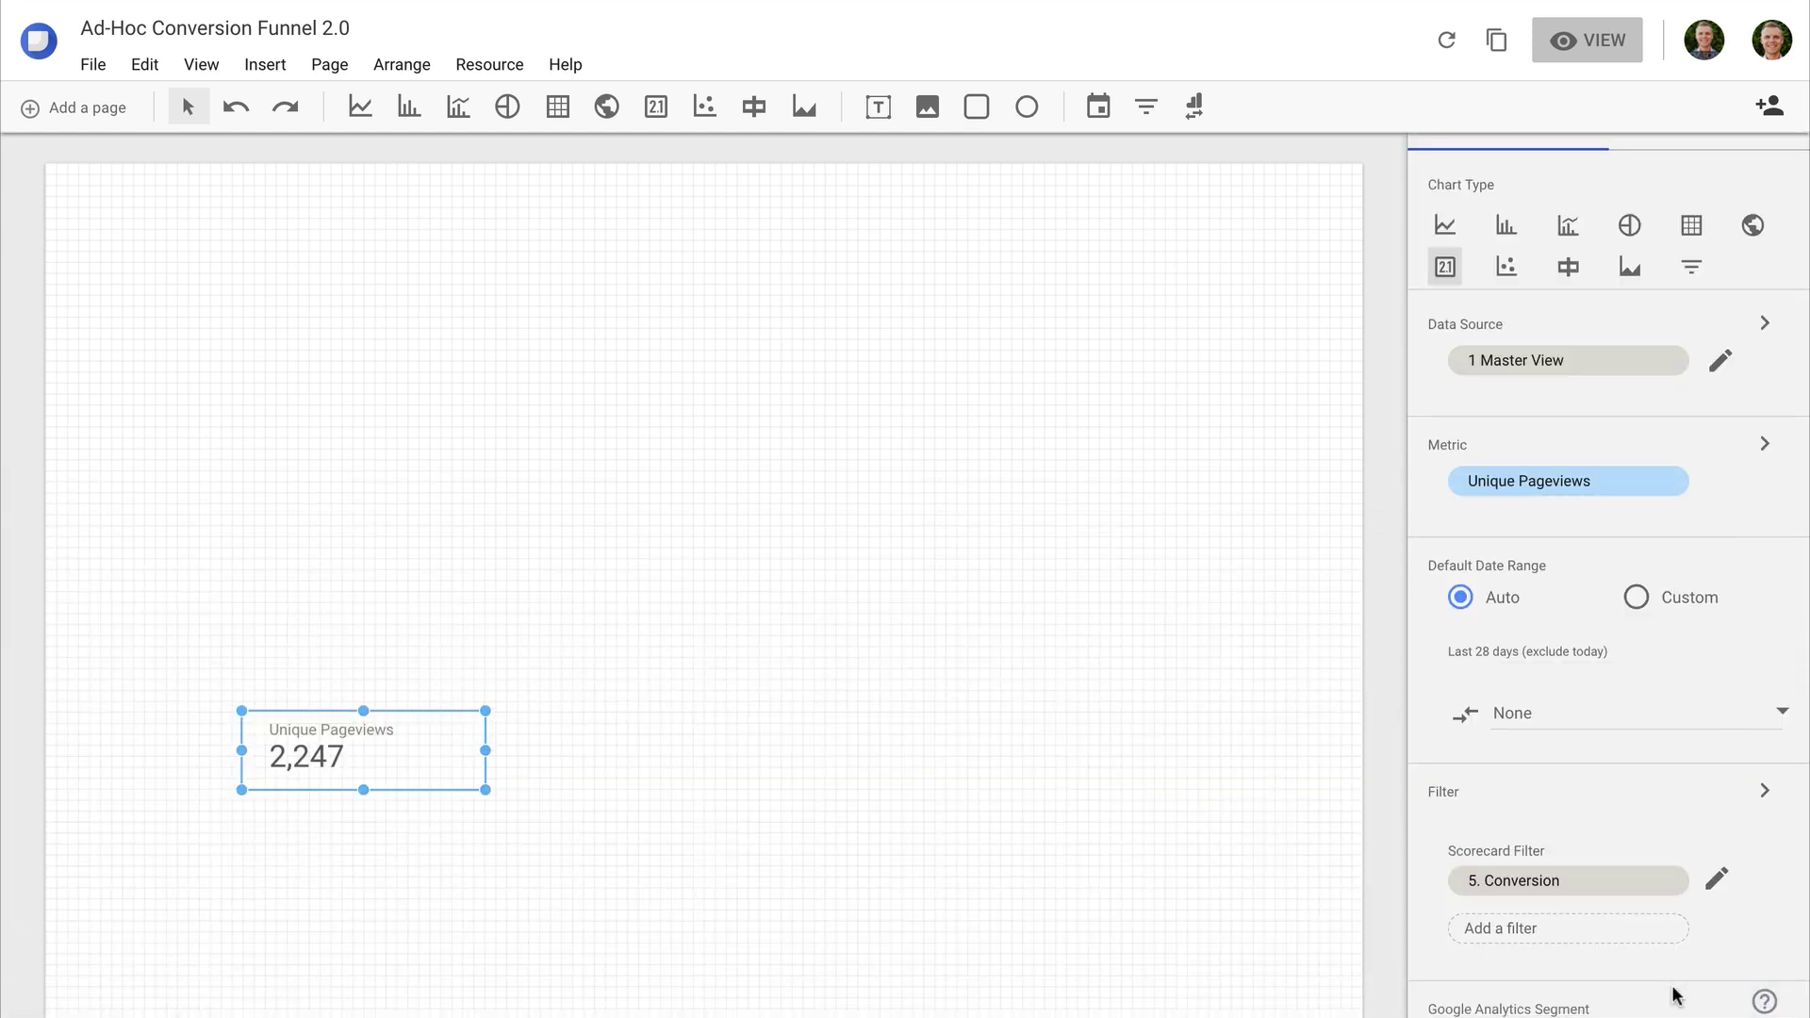
# Step: Hide the metric name on the scorecard
pyautogui.scroll(2, 1668, 669)
pyautogui.click(1701, 216)
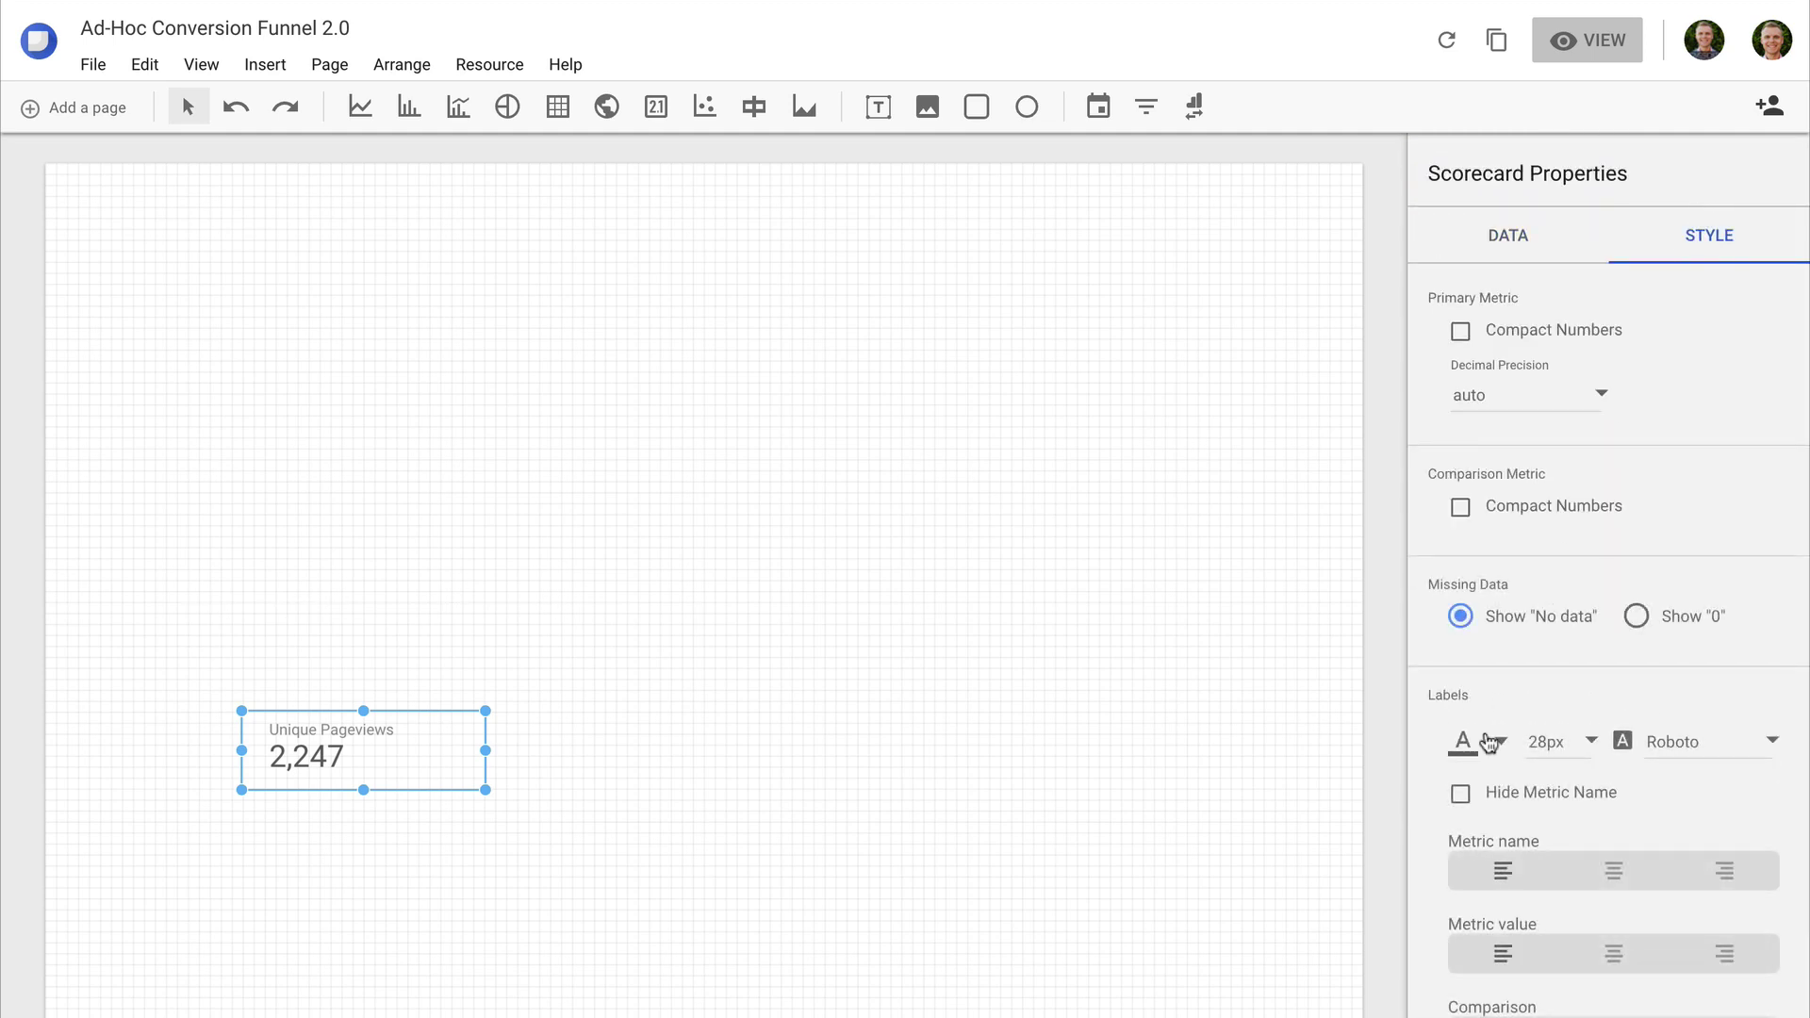
pyautogui.click(1460, 795)
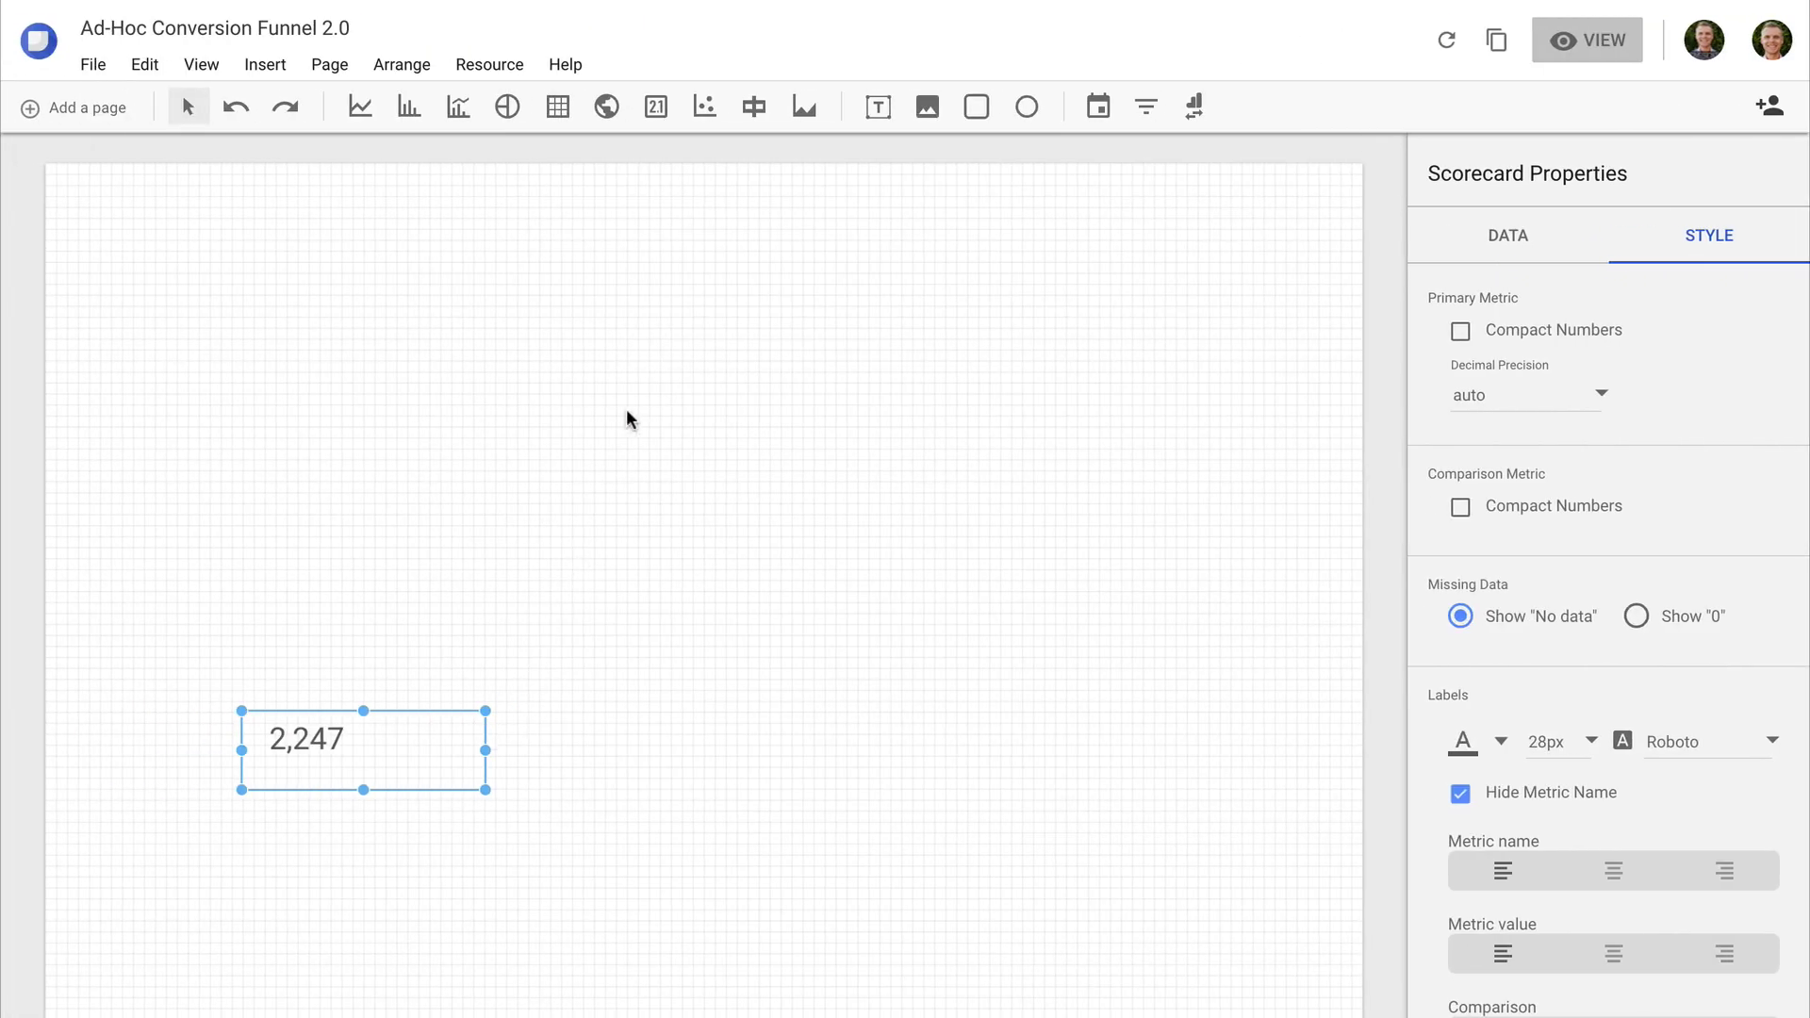
# Step: Add a wide bullet chart just right of the scorecard's number and set its metric to Unique Pageviews
pyautogui.click(763, 117)
pyautogui.moveTo(410, 704); pyautogui.dragTo(1122, 787)
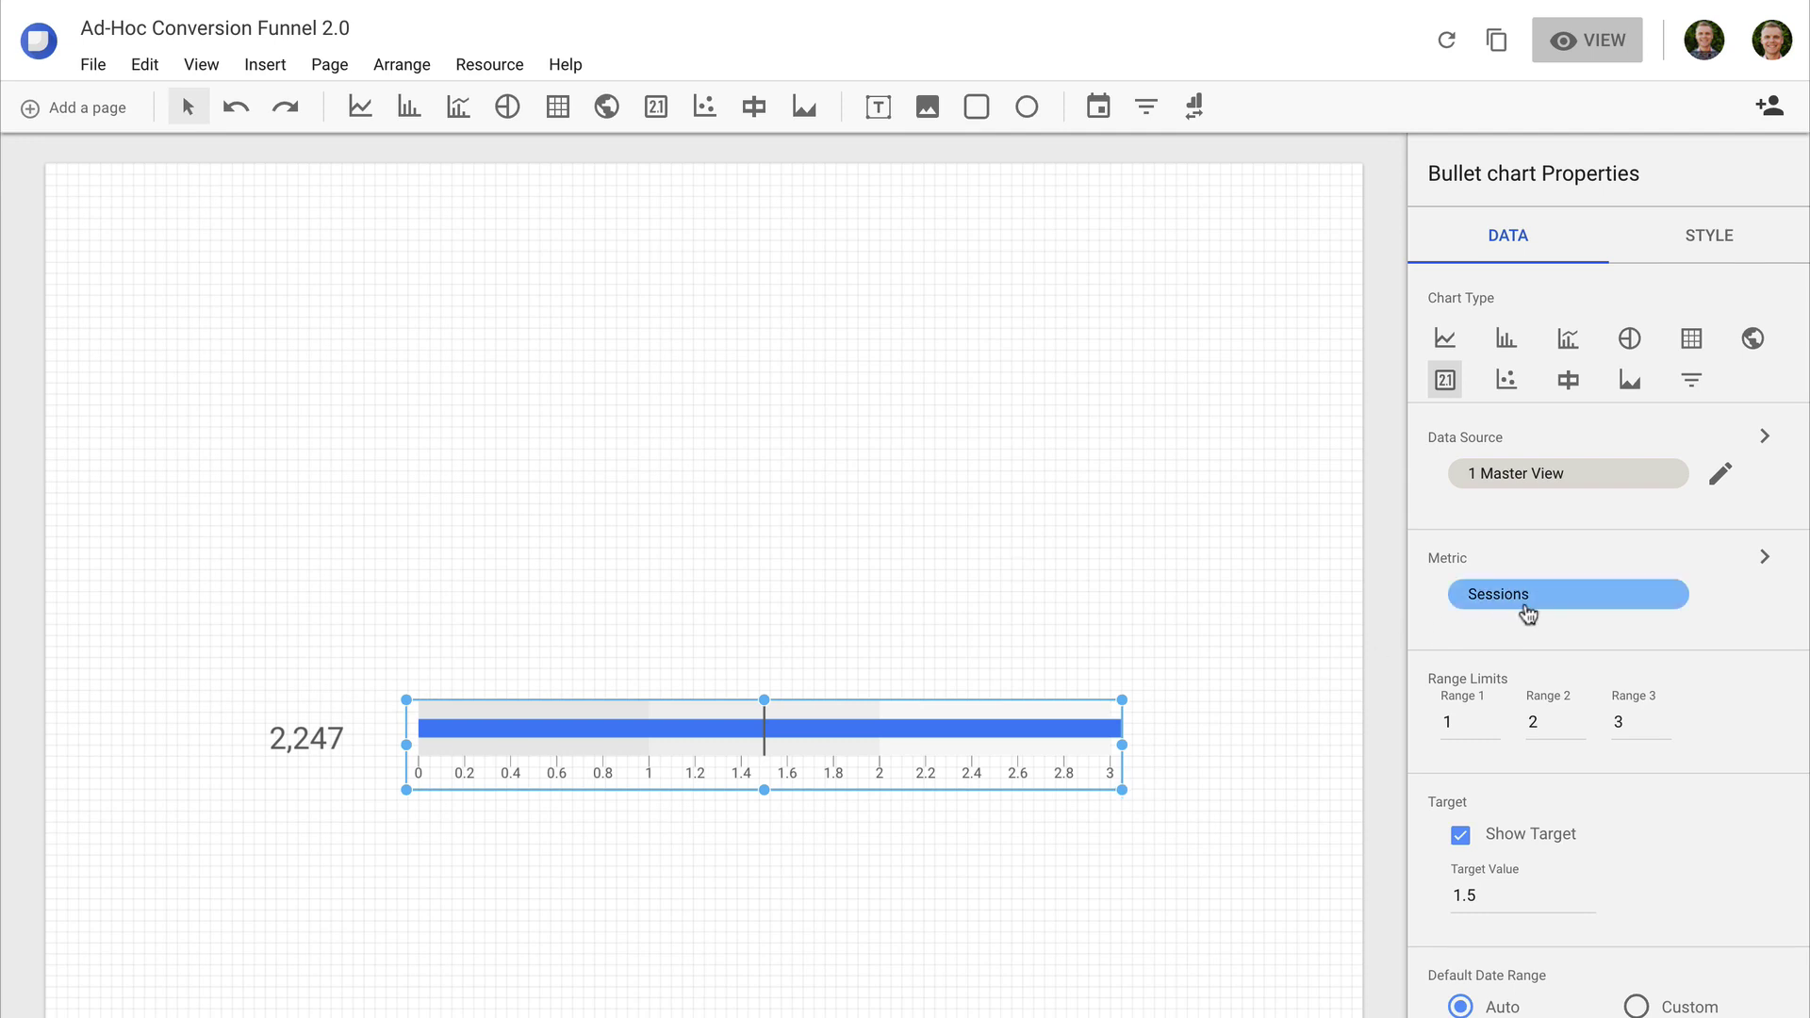
pyautogui.click(1530, 604)
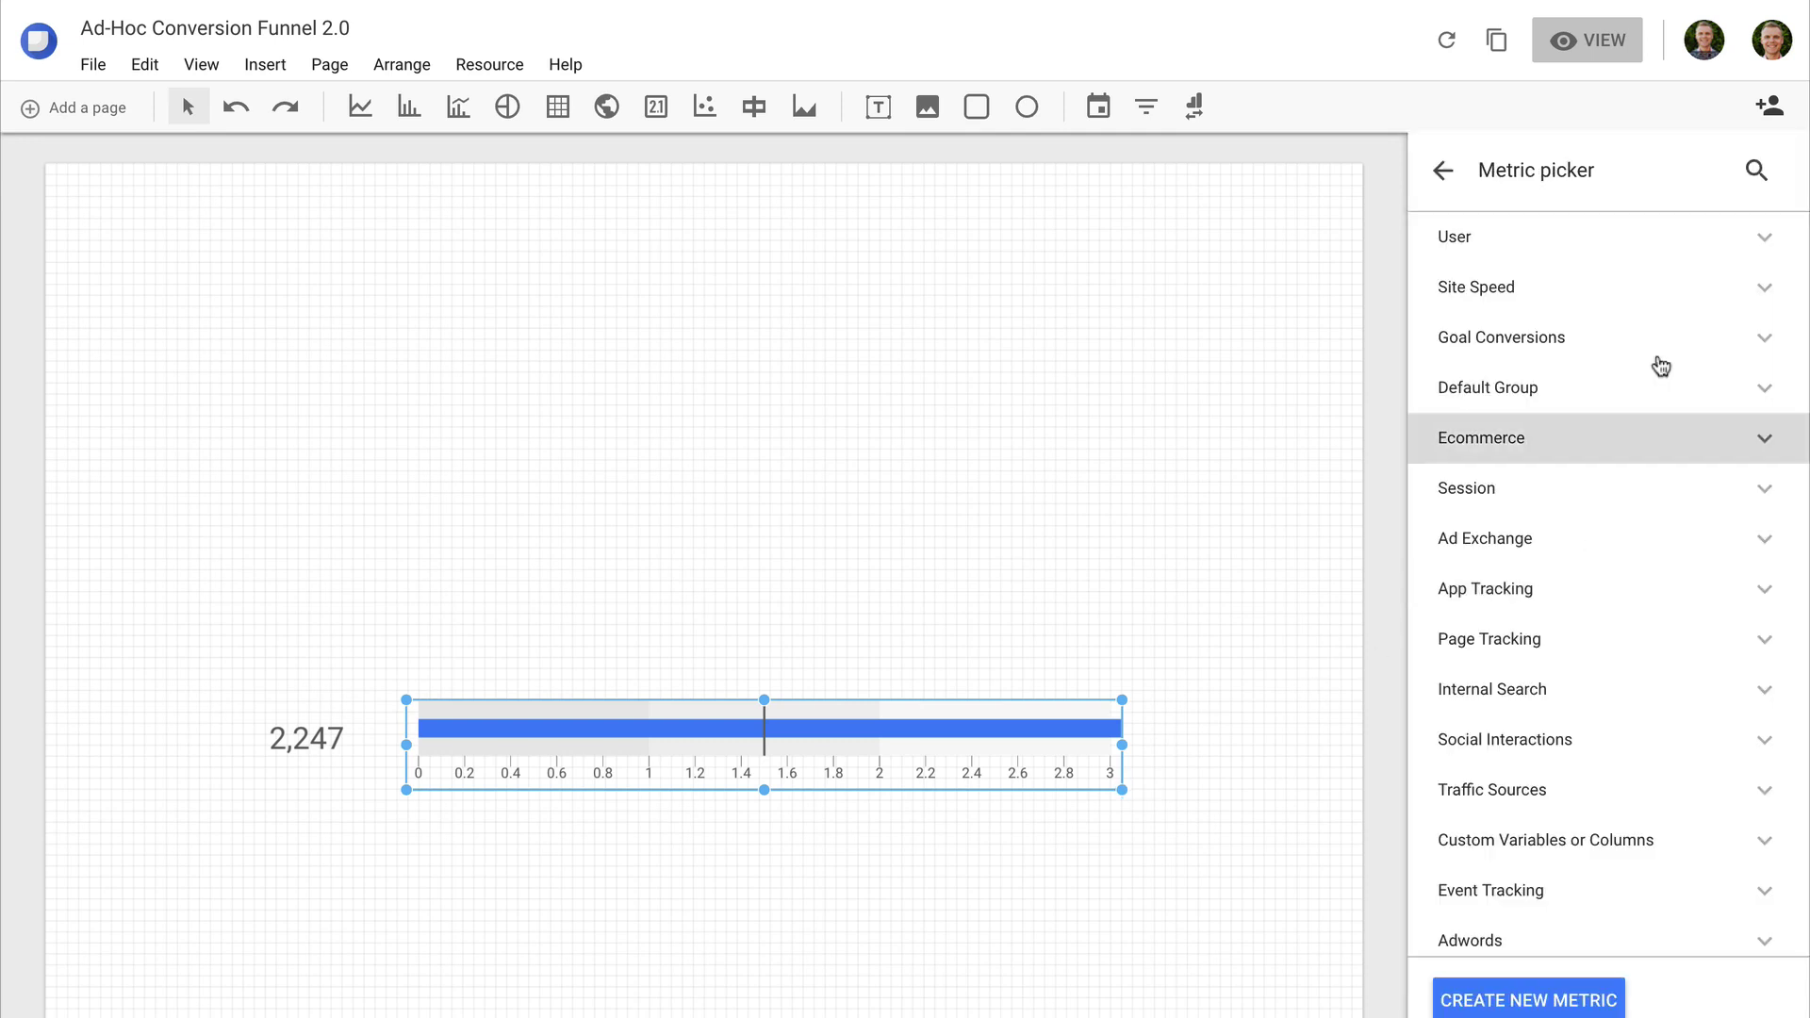
pyautogui.click(1751, 179)
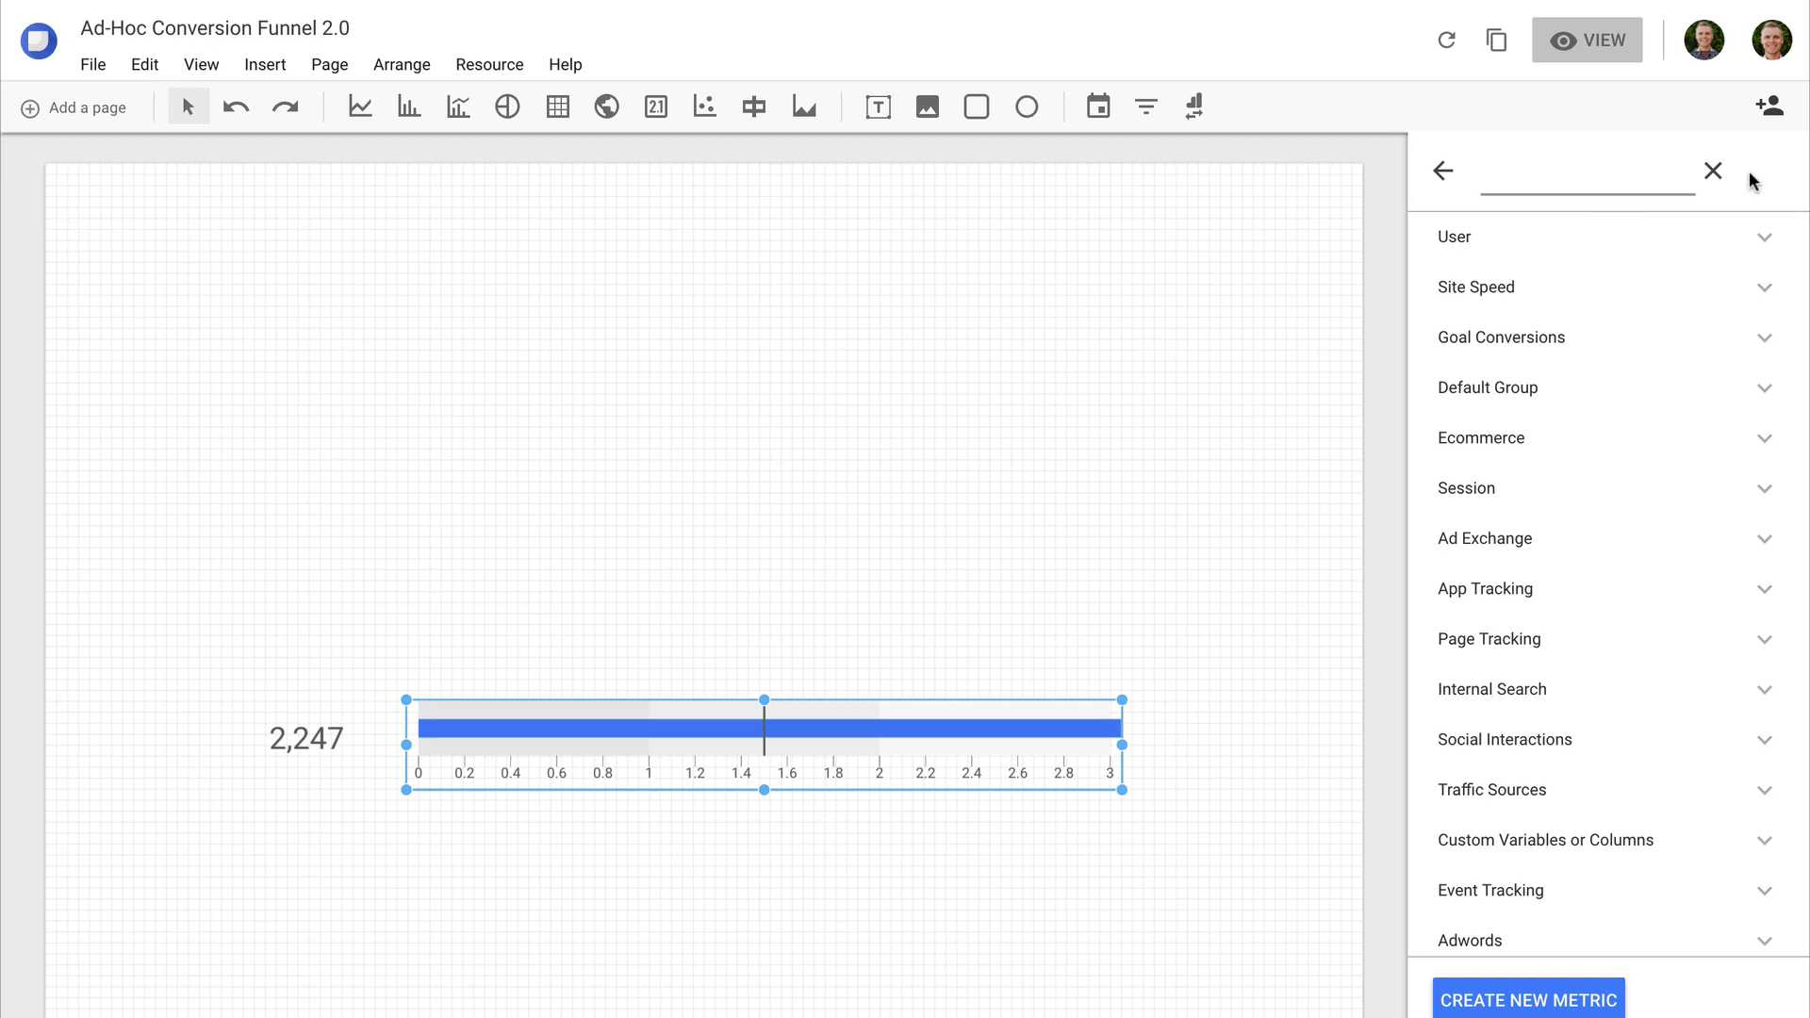
pyautogui.write('page')
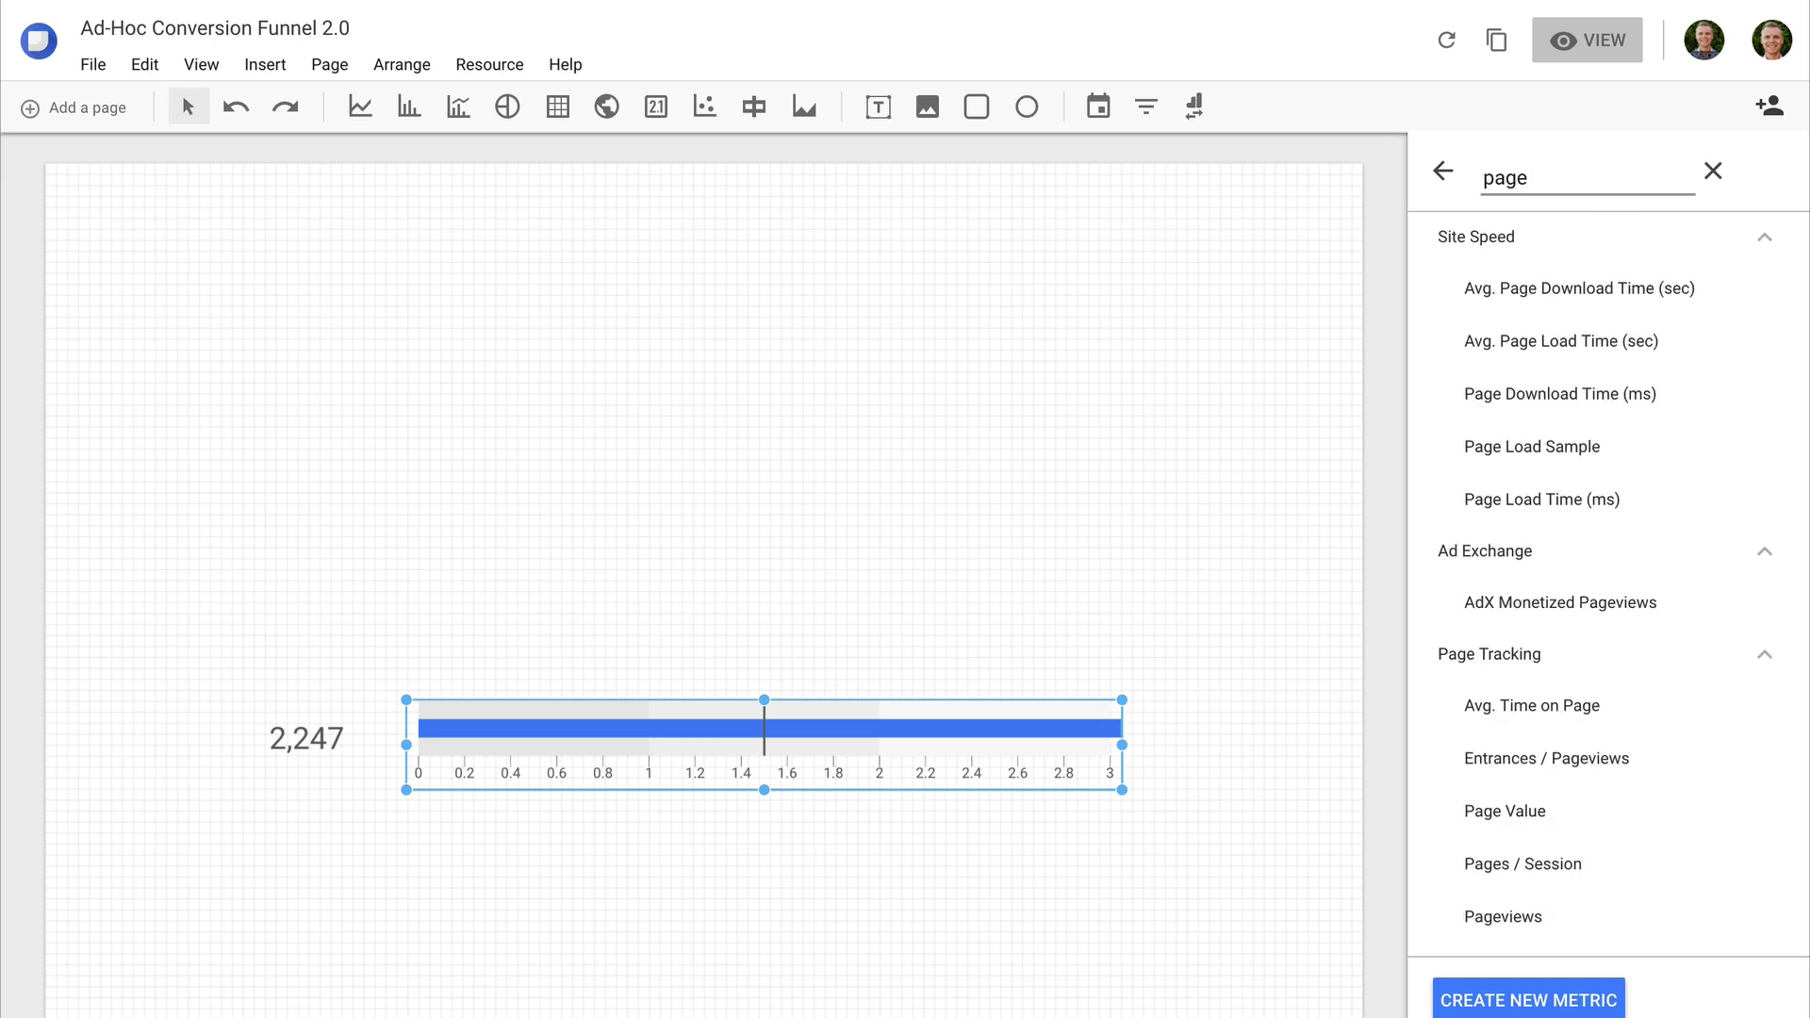
pyautogui.write('vie')
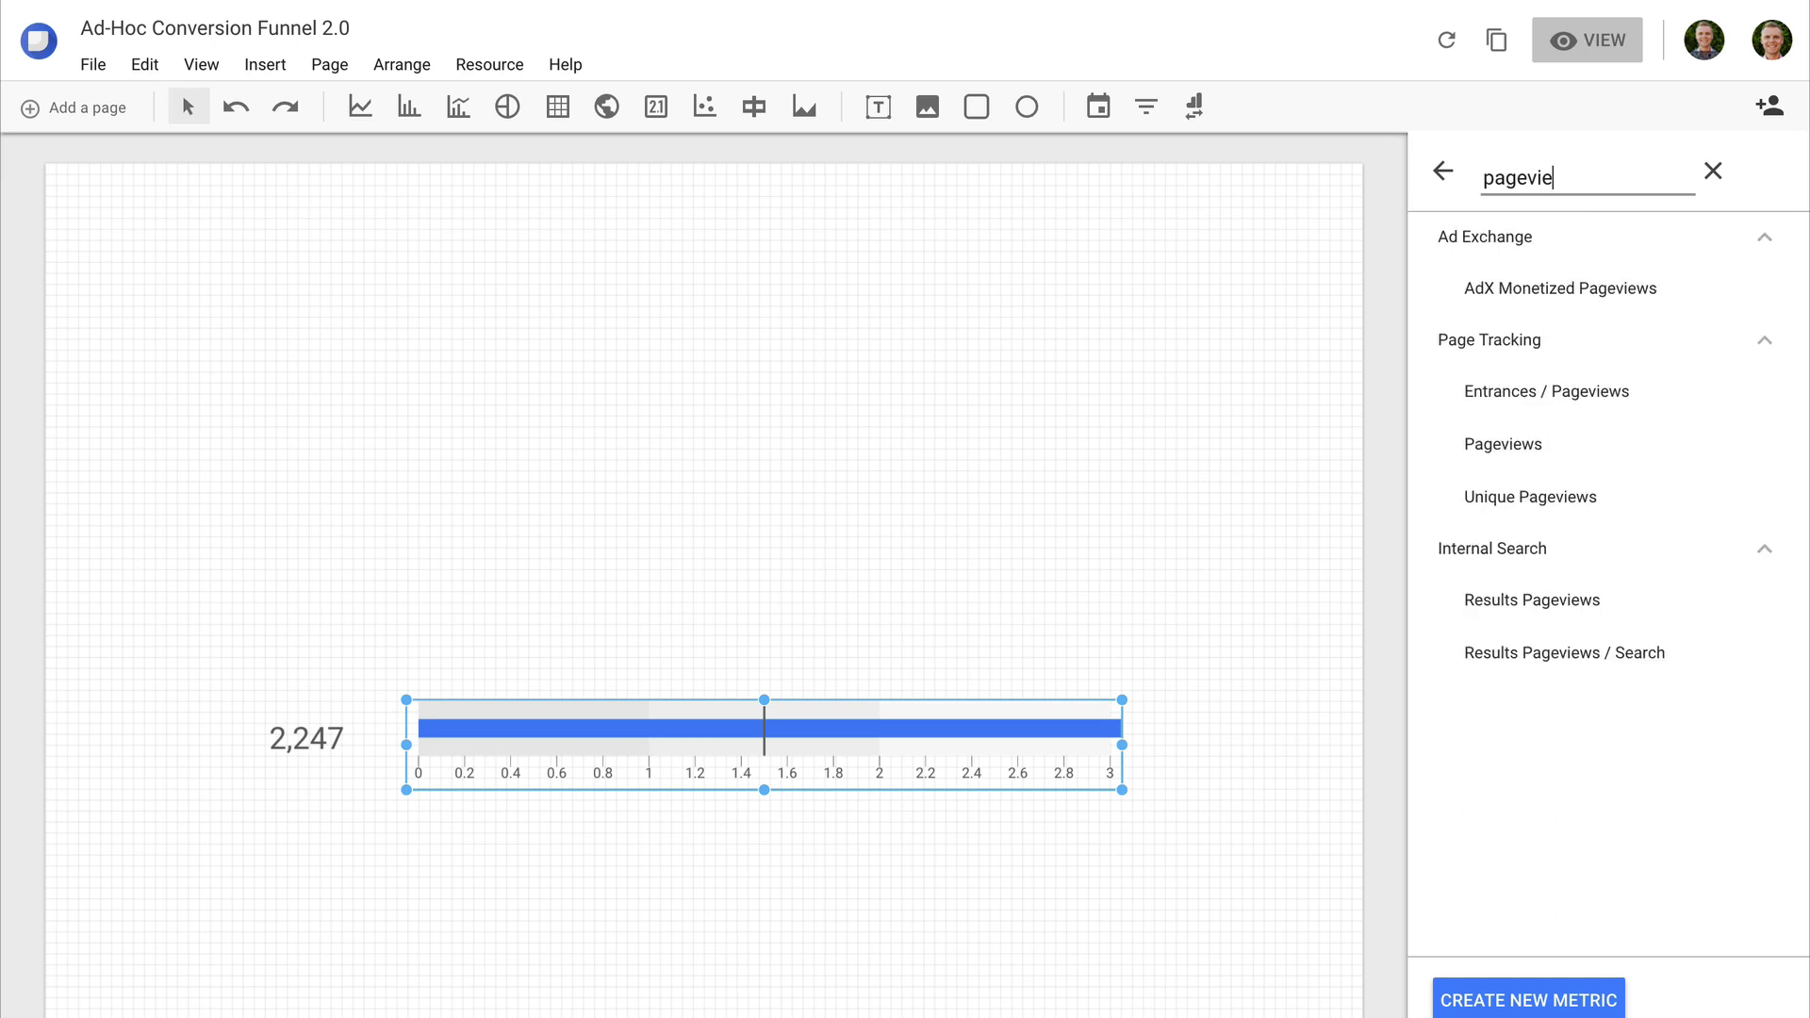
pyautogui.click(1628, 517)
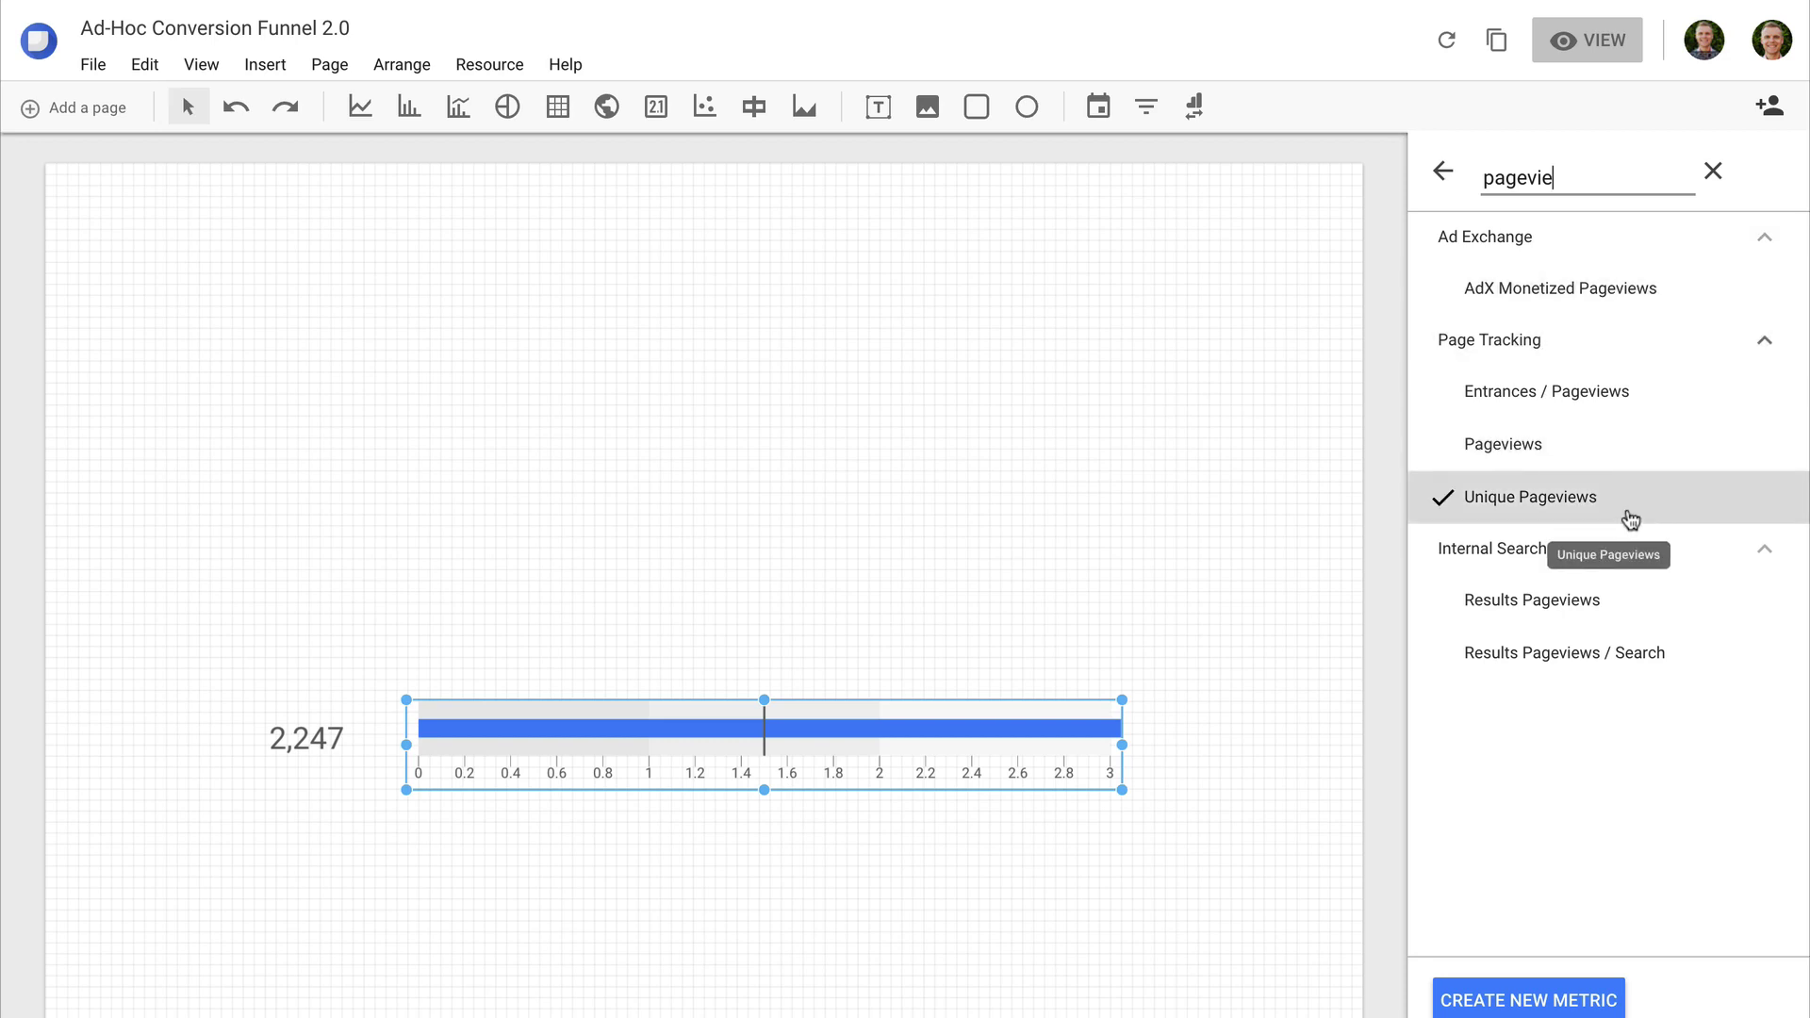
pyautogui.click(1446, 172)
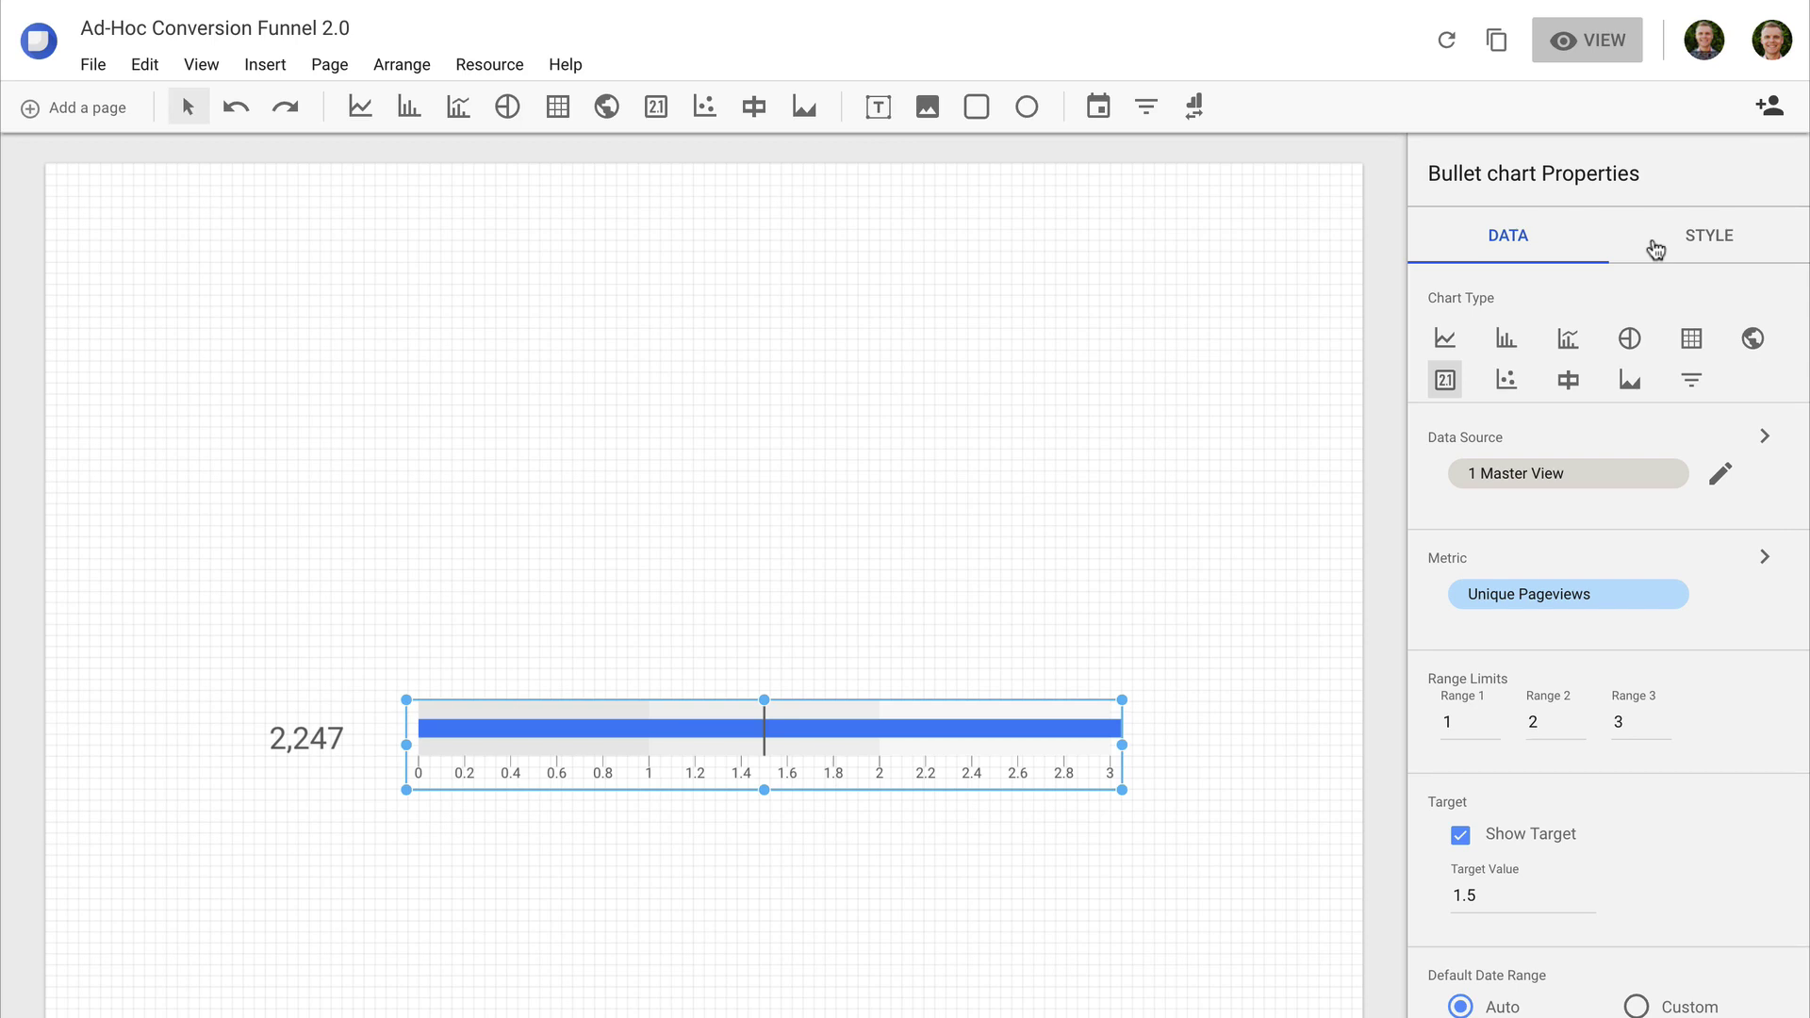
# Step: Make the bullet chart's range color transparent
pyautogui.click(1656, 249)
pyautogui.click(1587, 354)
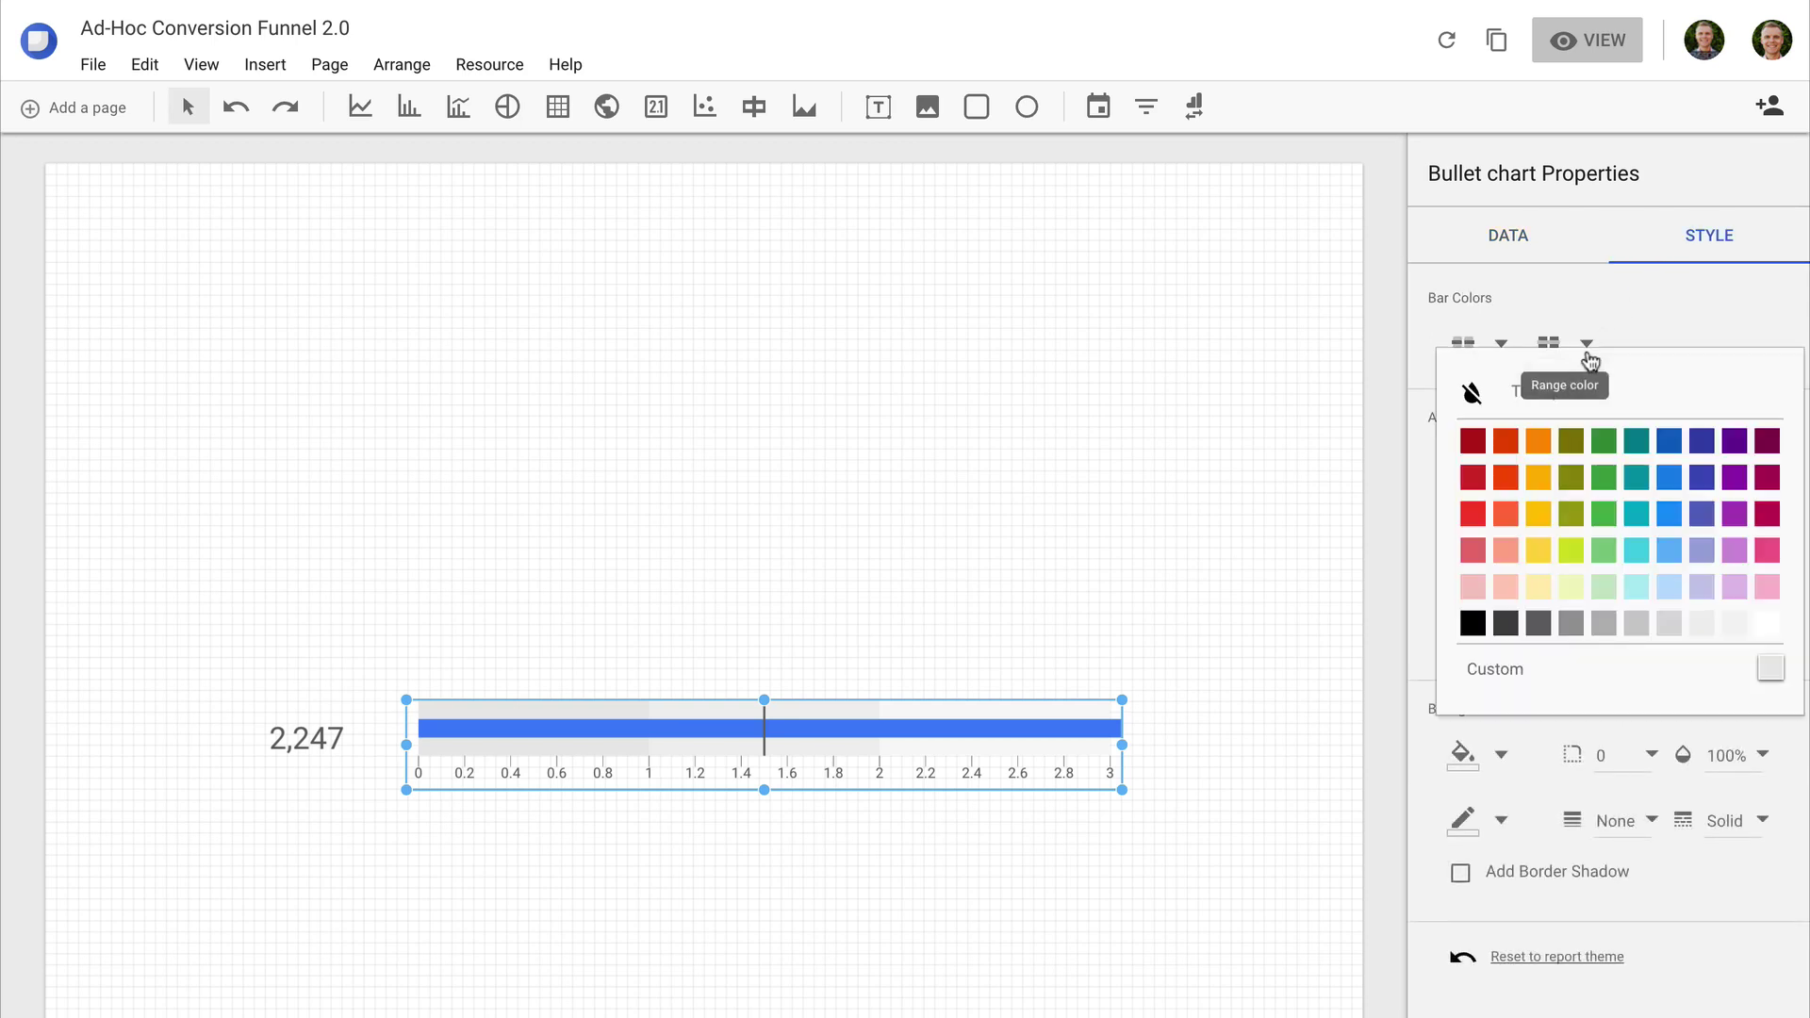
pyautogui.click(1537, 402)
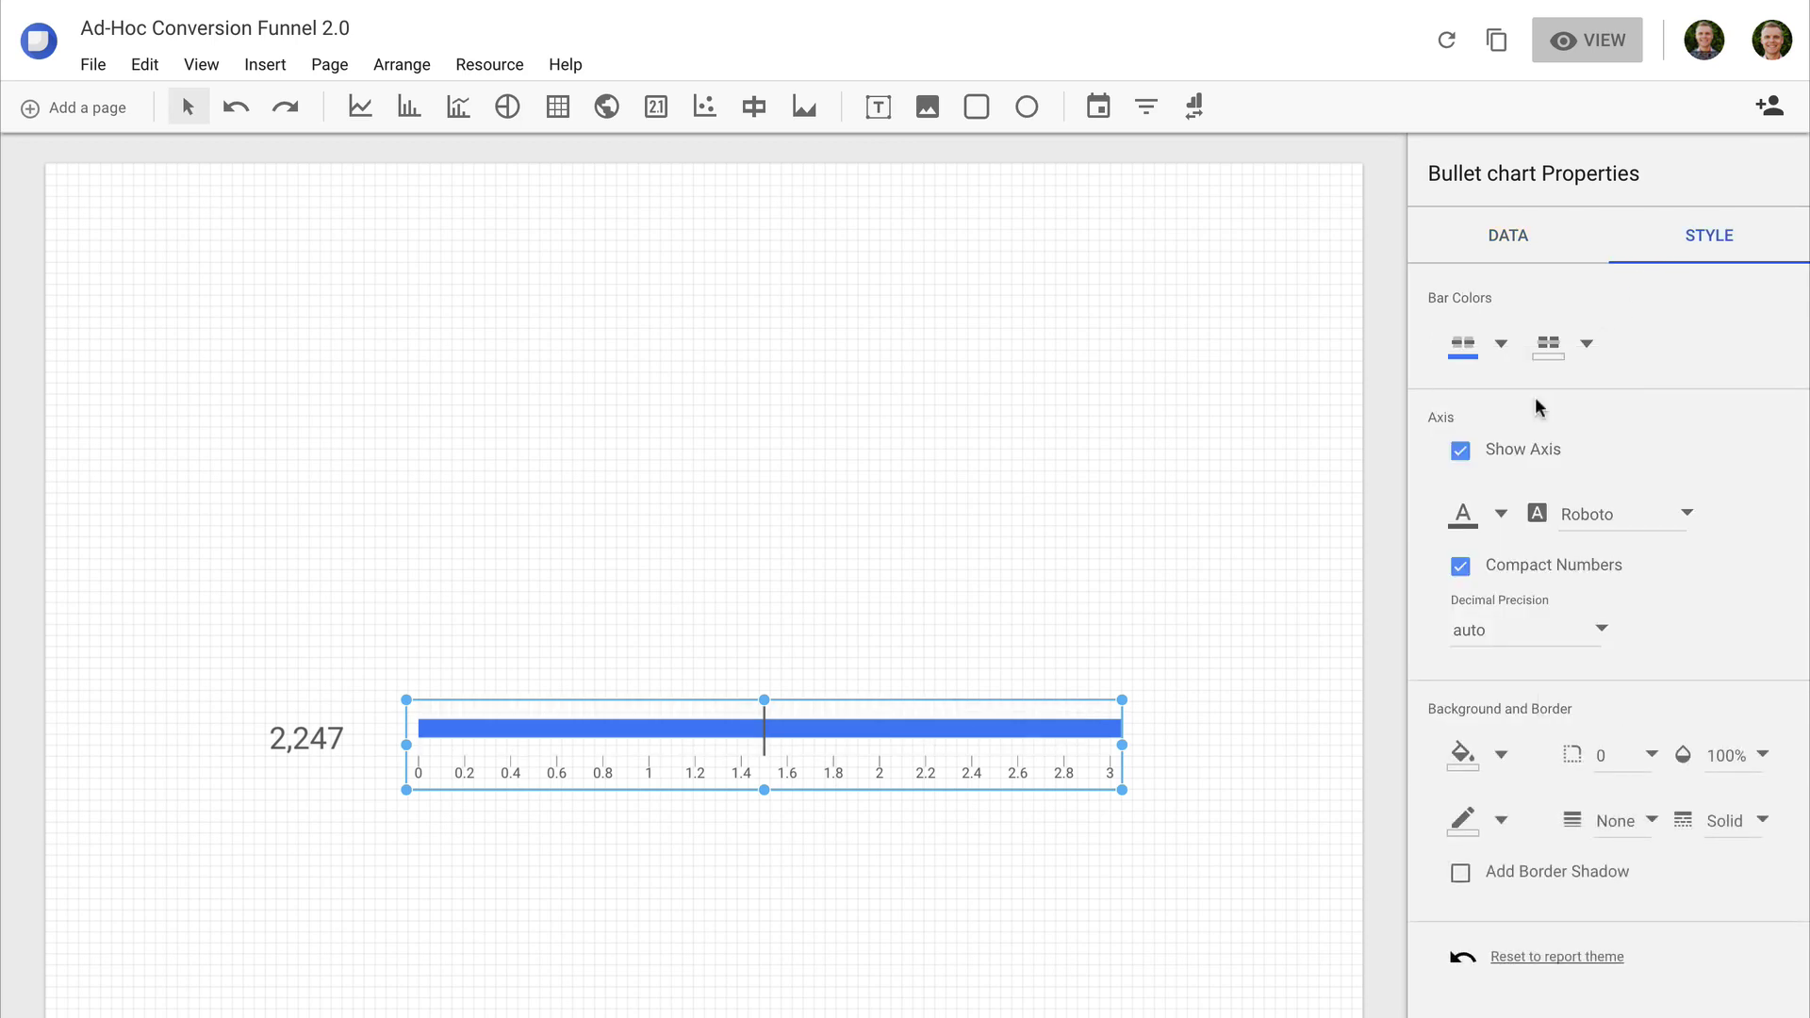
# Step: Hide the bullet chart's axis and set its Range 3 limit to 10000
pyautogui.click(1460, 454)
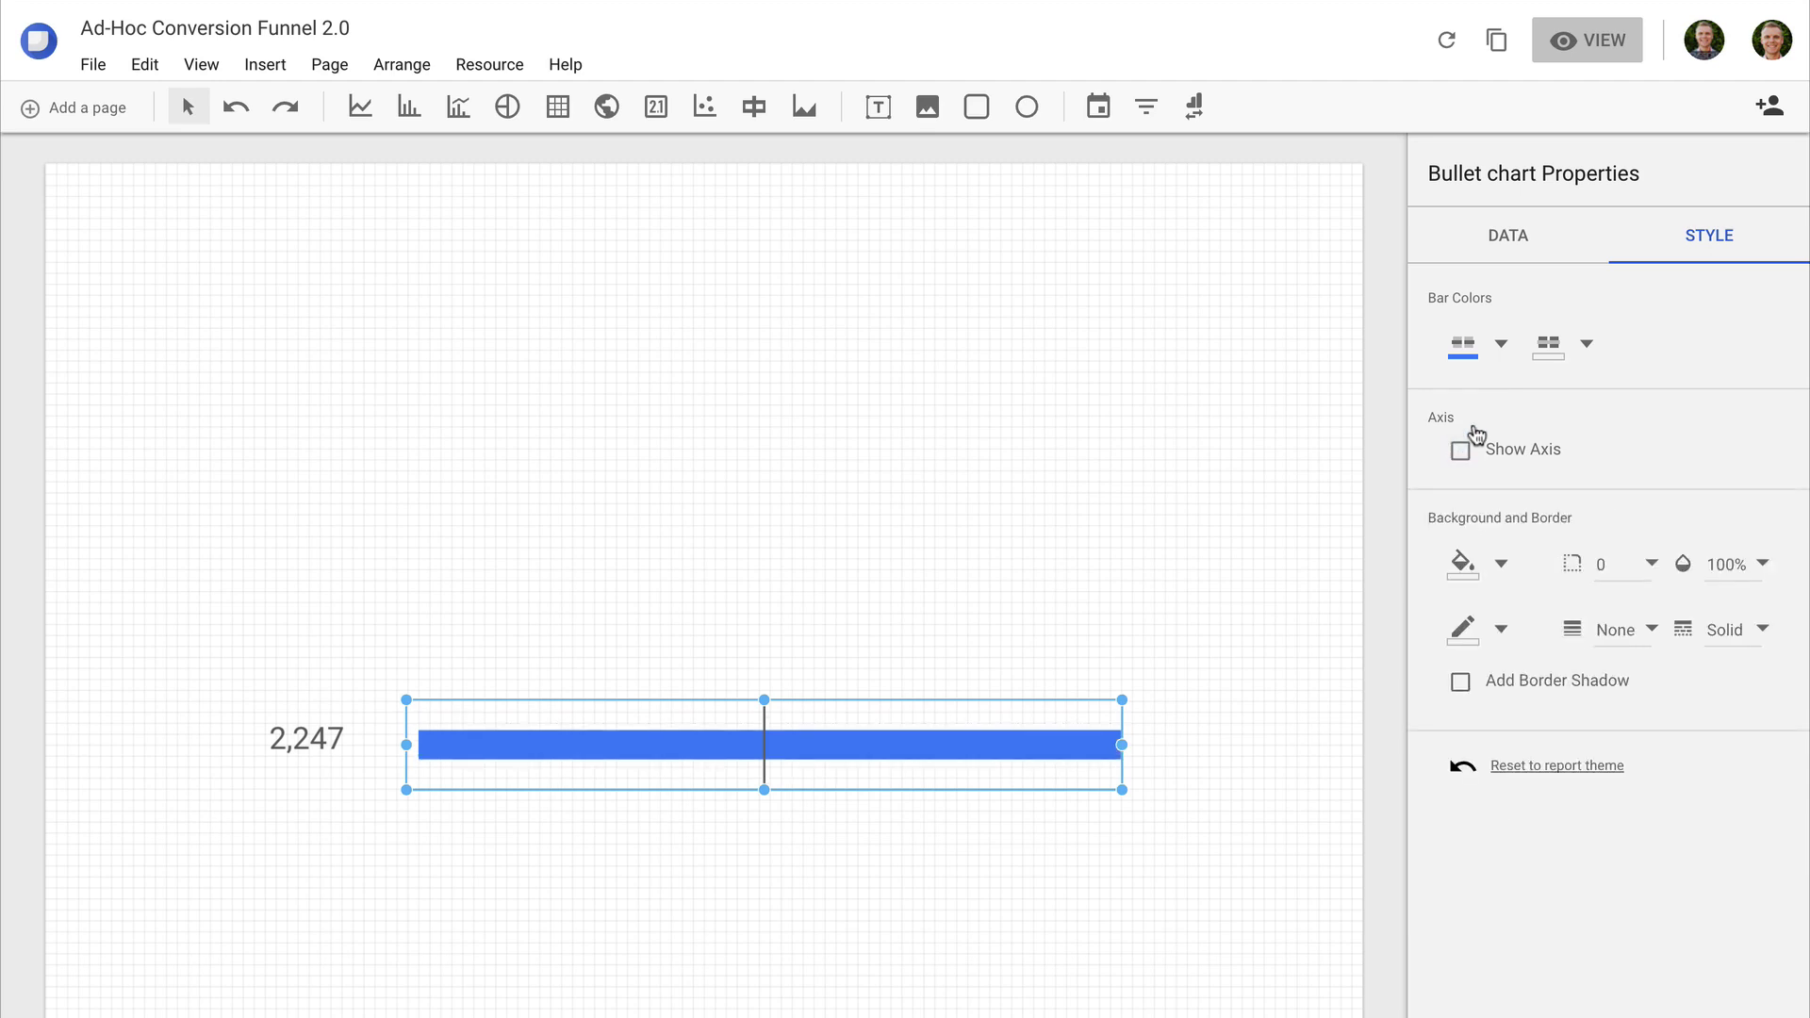
pyautogui.click(1520, 241)
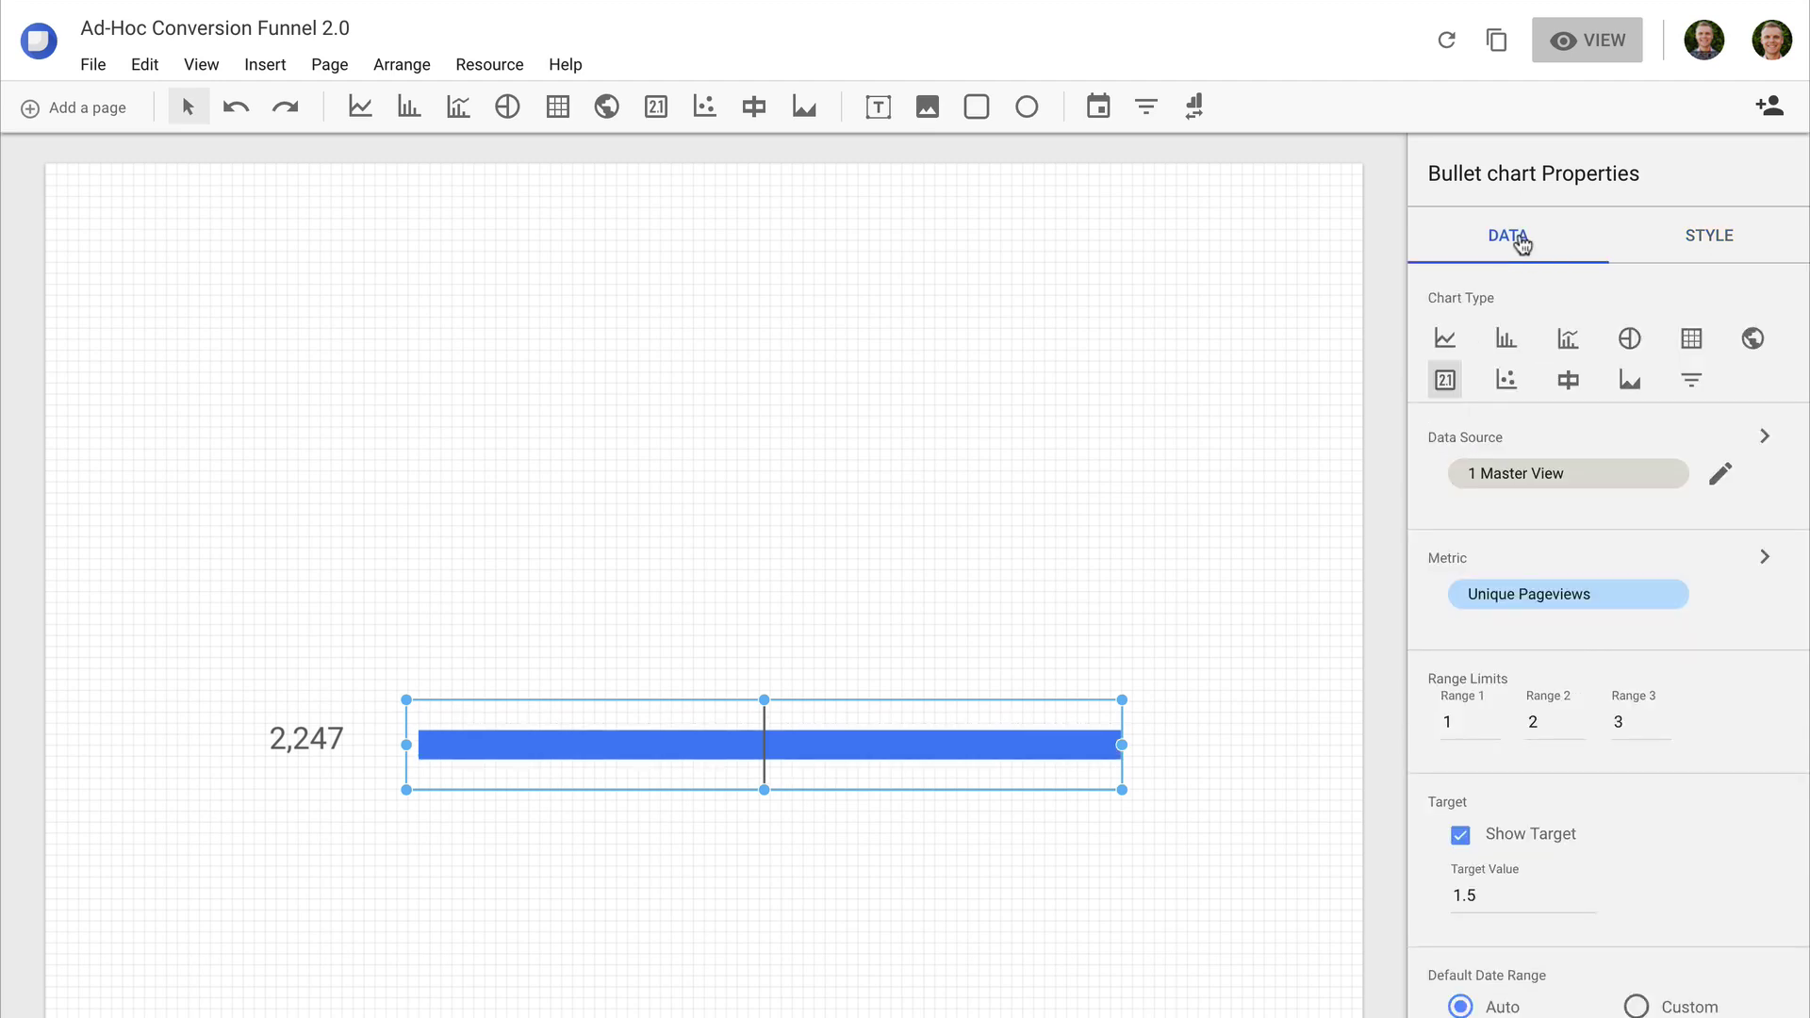
pyautogui.doubleClick(1616, 722)
pyautogui.write('1000')
pyautogui.write('0000')
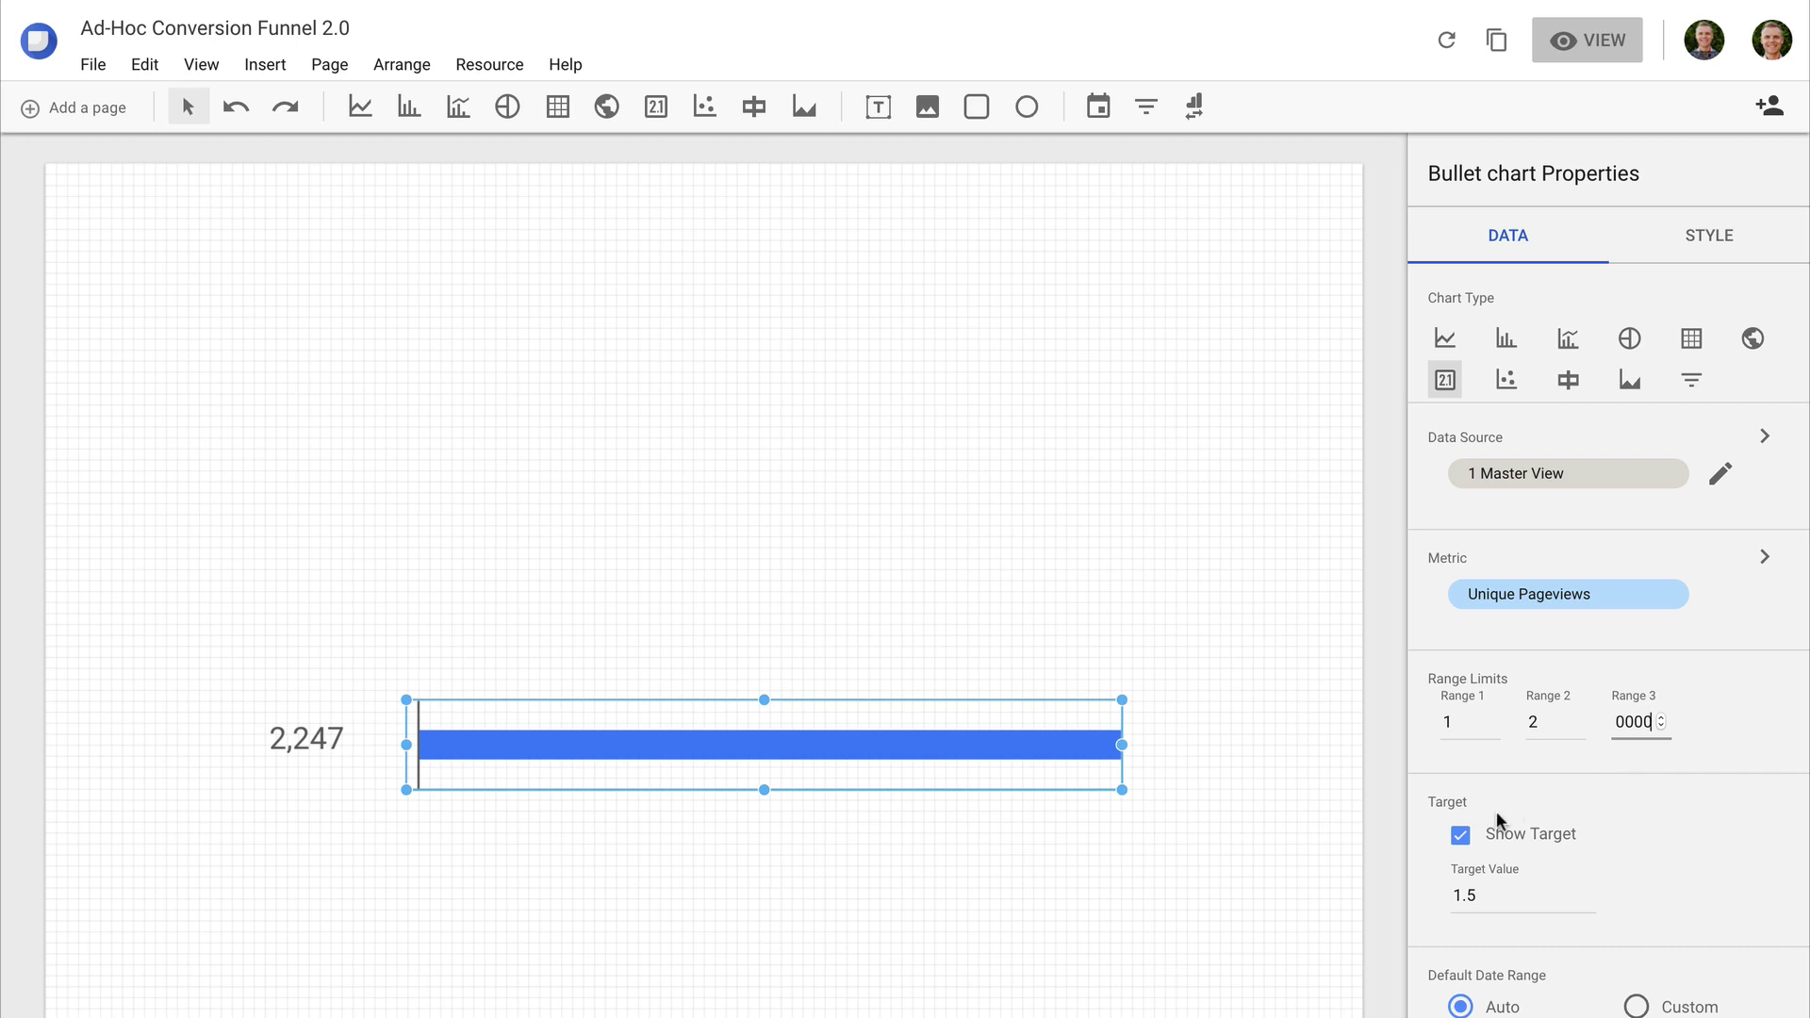
# Step: Hide the bullet chart's target line and apply the existing "5. Conversion" filter to the chart
pyautogui.click(1461, 836)
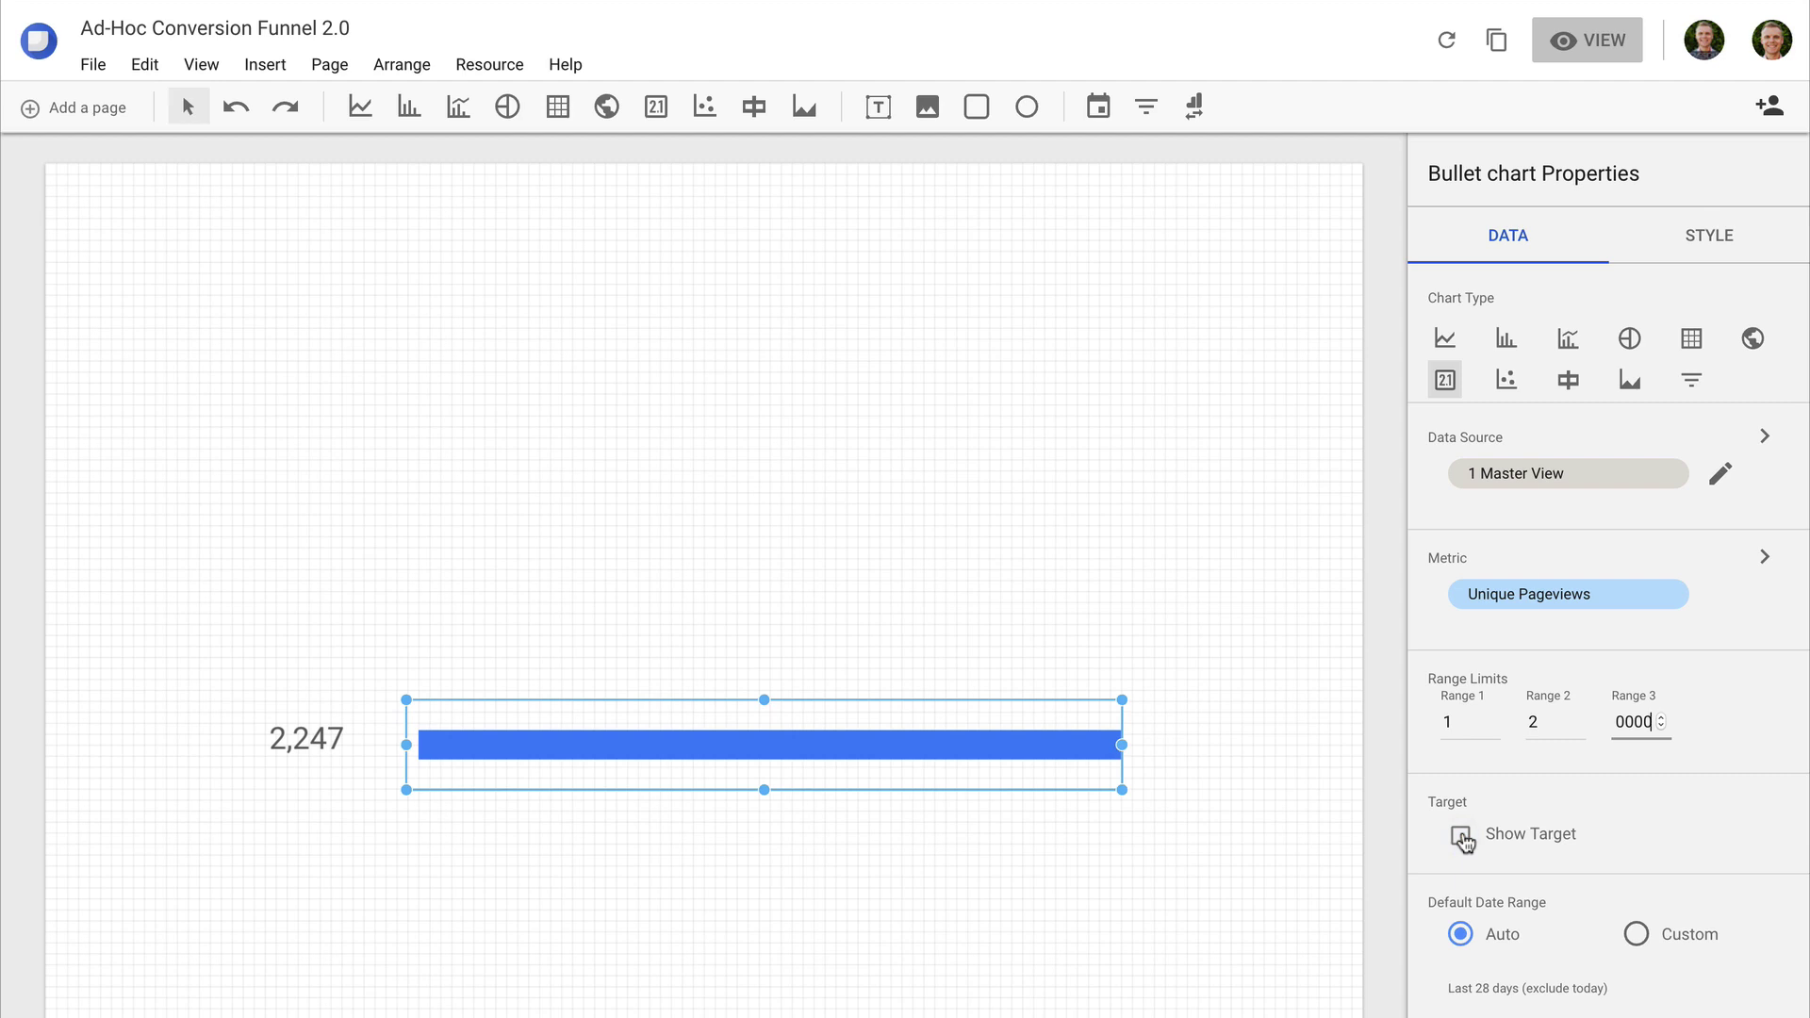
pyautogui.scroll(-4, 1462, 839)
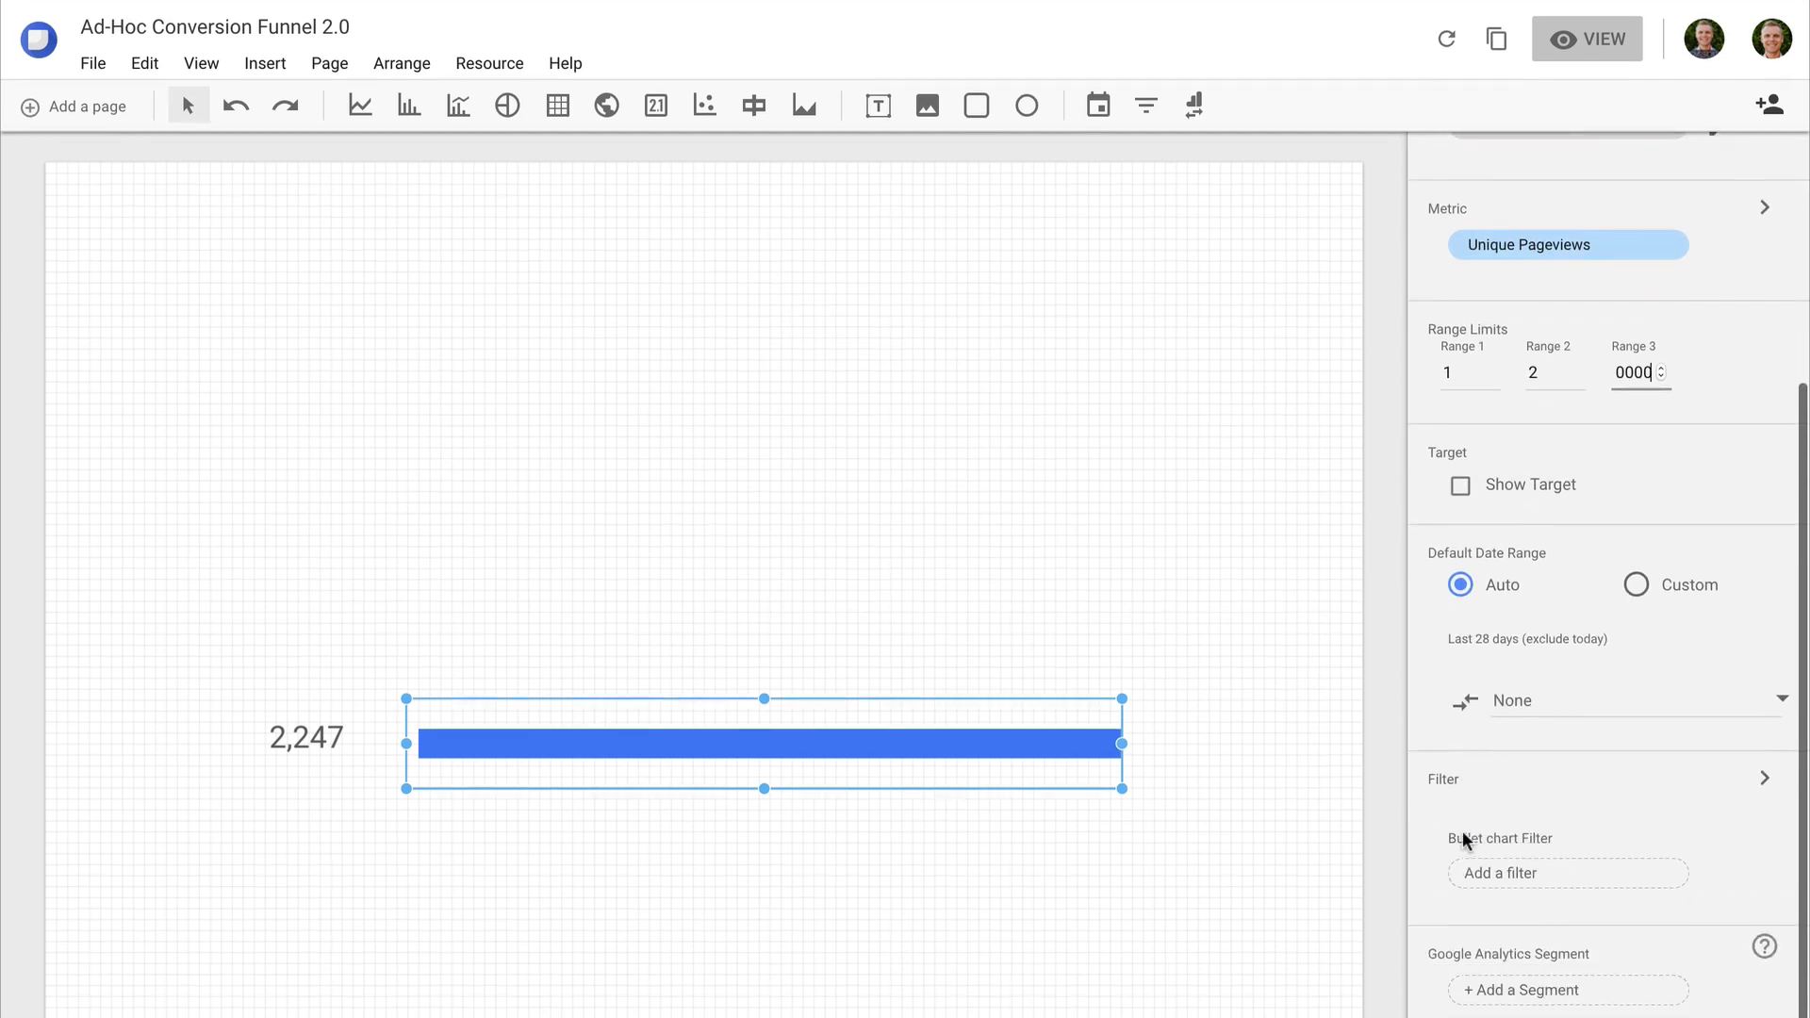
pyautogui.click(1579, 871)
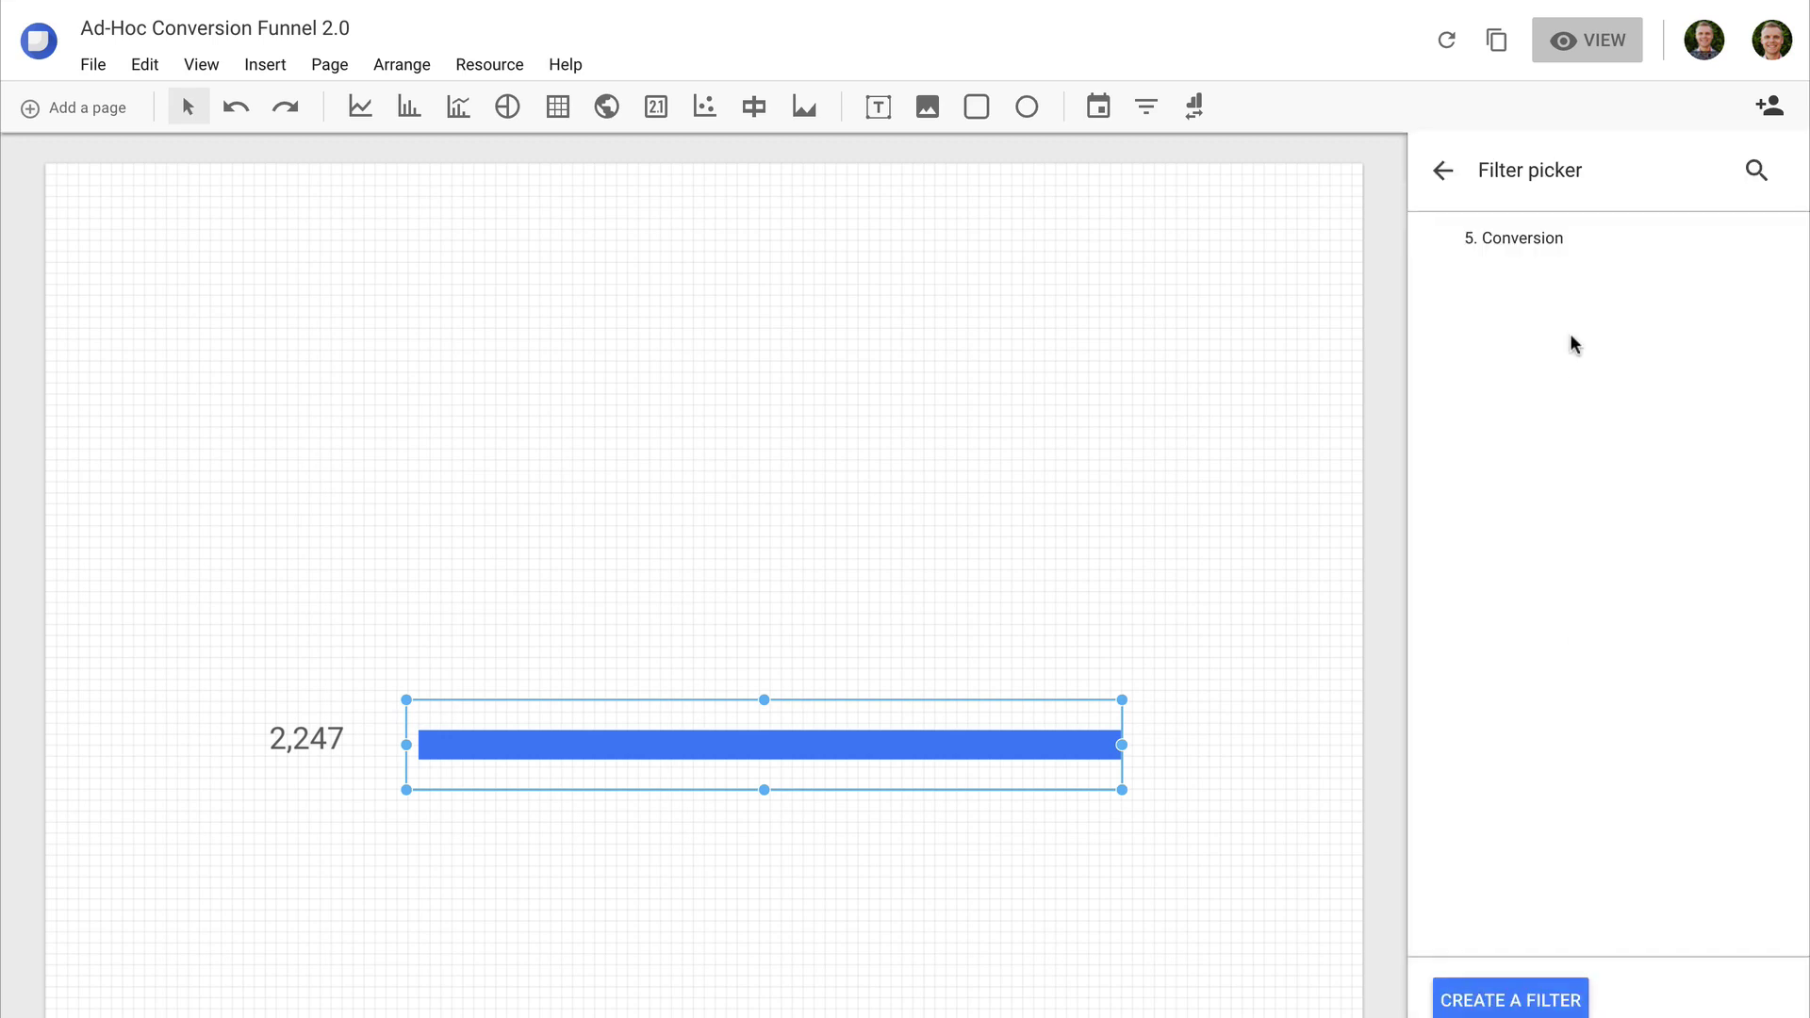
pyautogui.click(1542, 237)
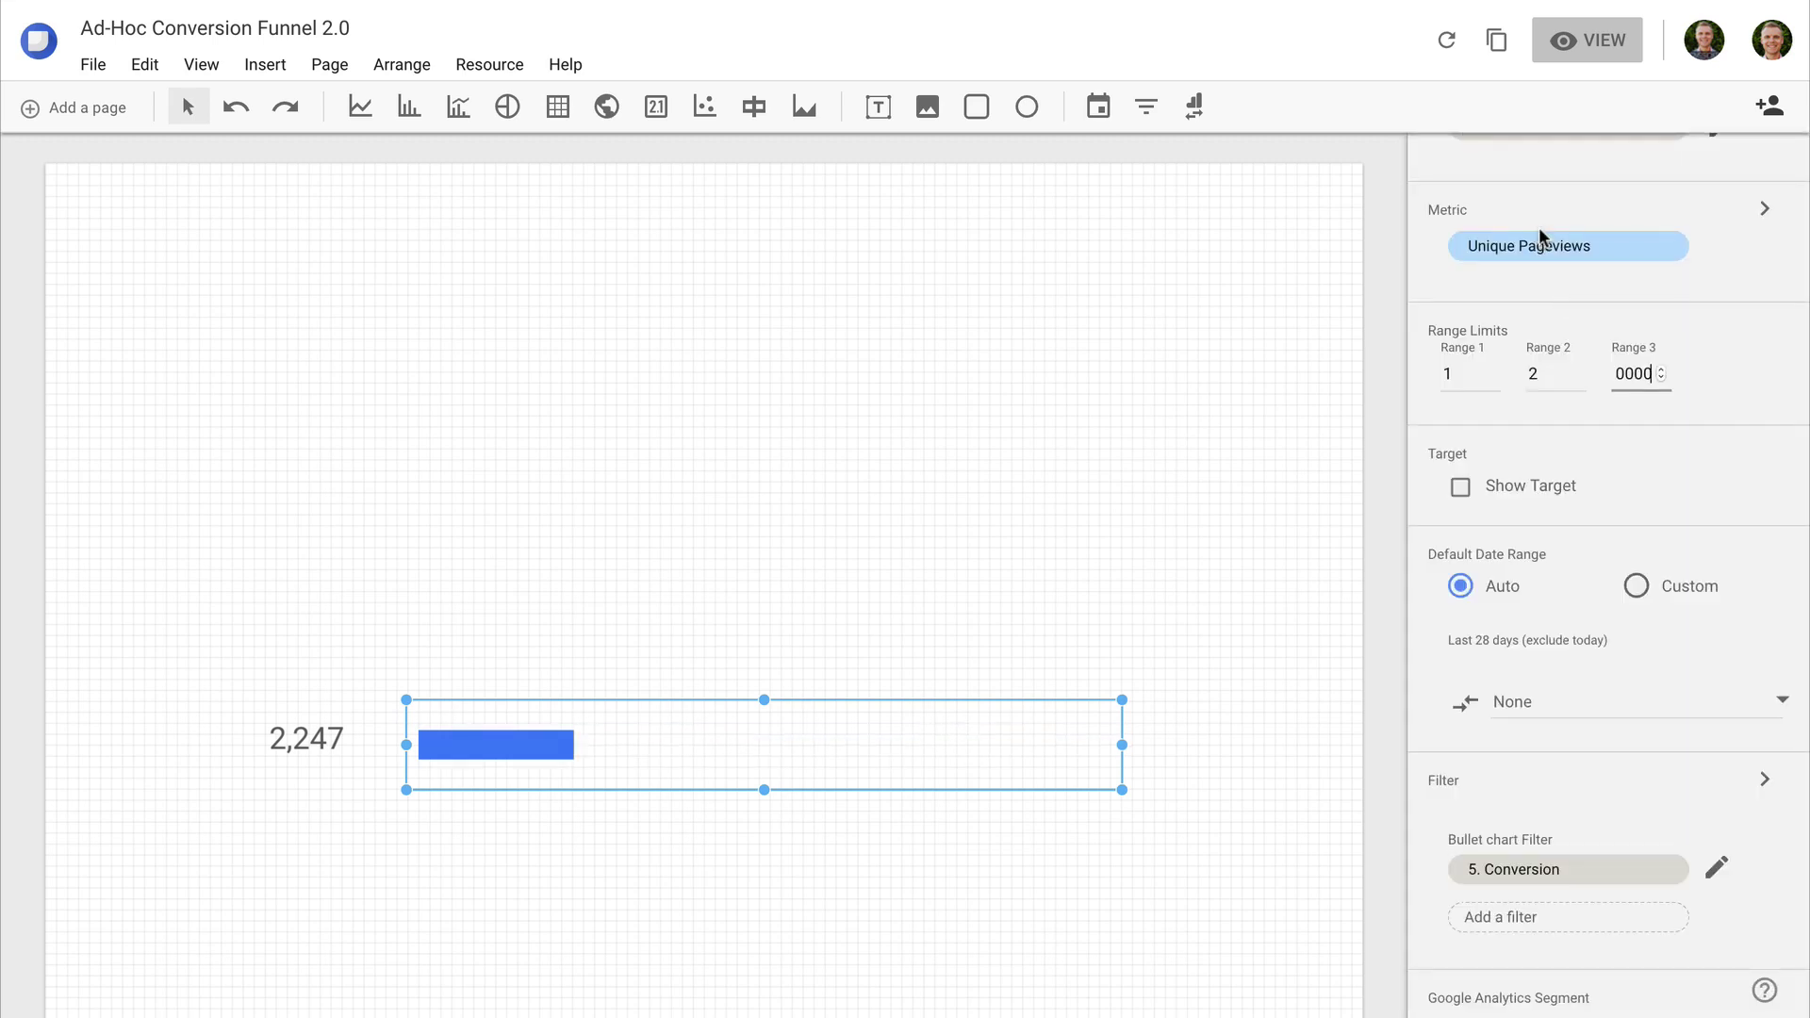
# Step: Align the bullet chart with the scorecard number and duplicate the pair upward to form five evenly stacked rows
pyautogui.moveTo(536, 749); pyautogui.dragTo(576, 747)
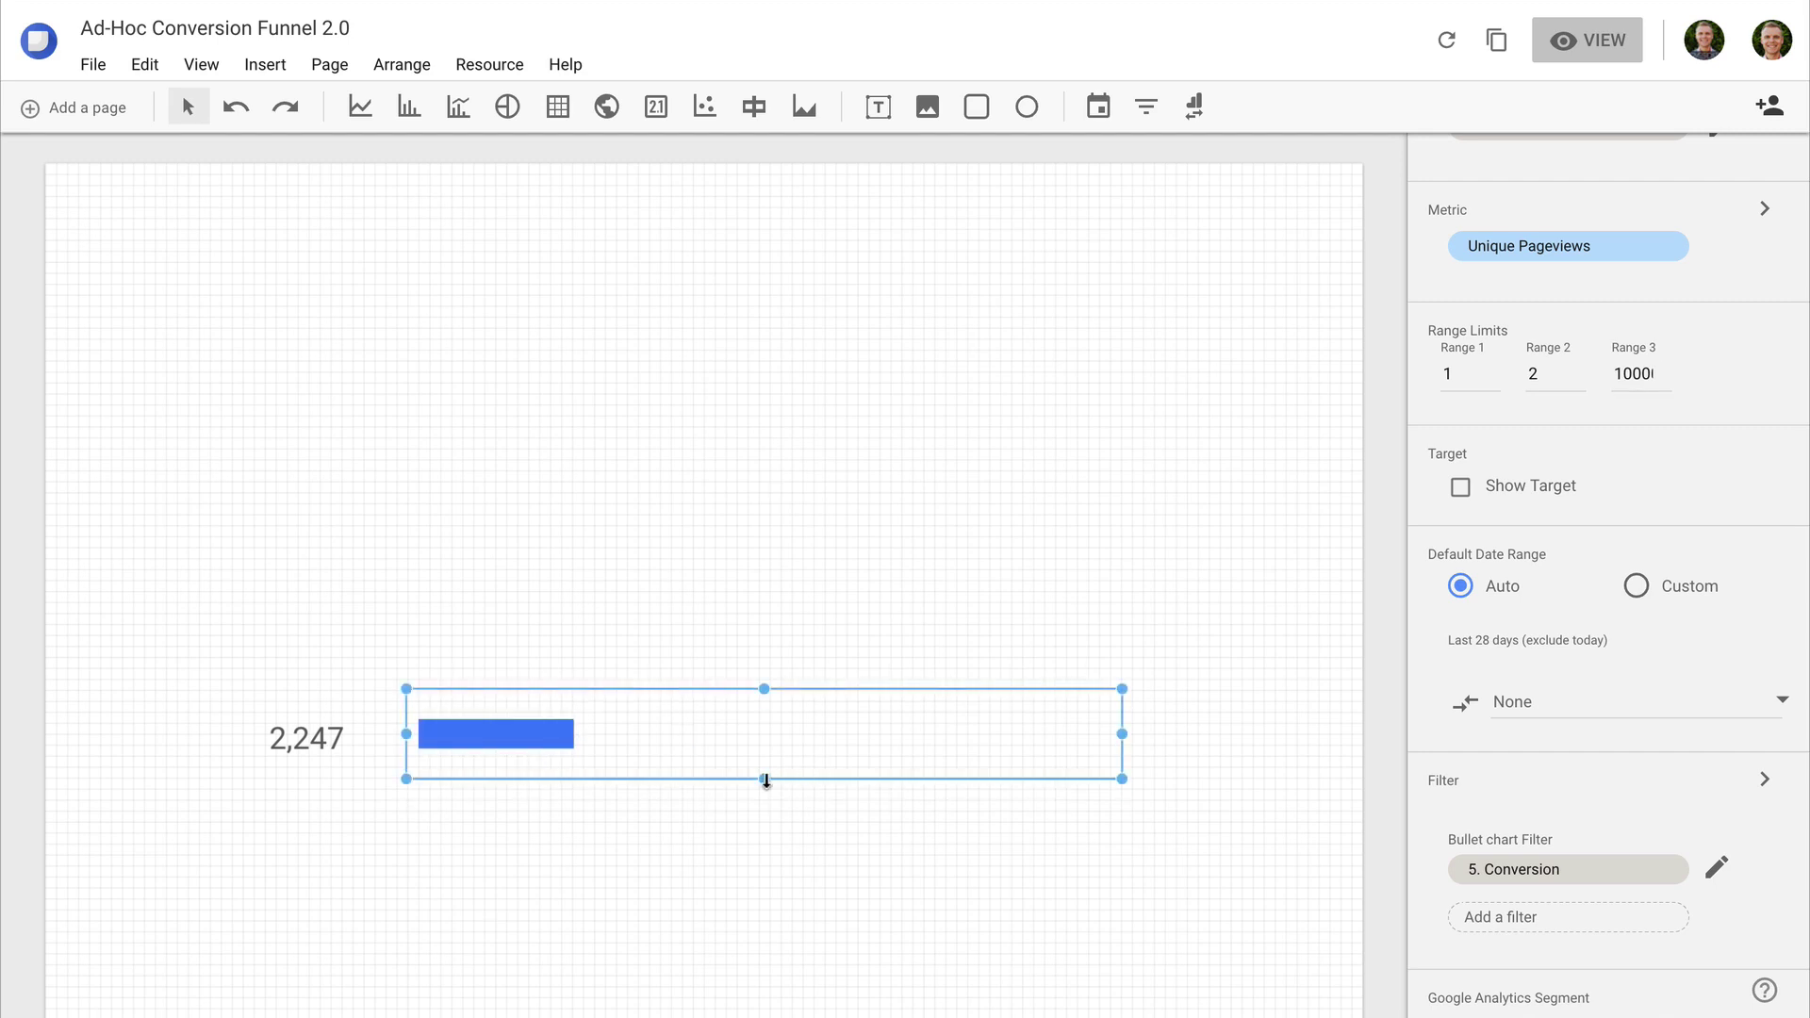
pyautogui.moveTo(763, 779); pyautogui.dragTo(764, 790)
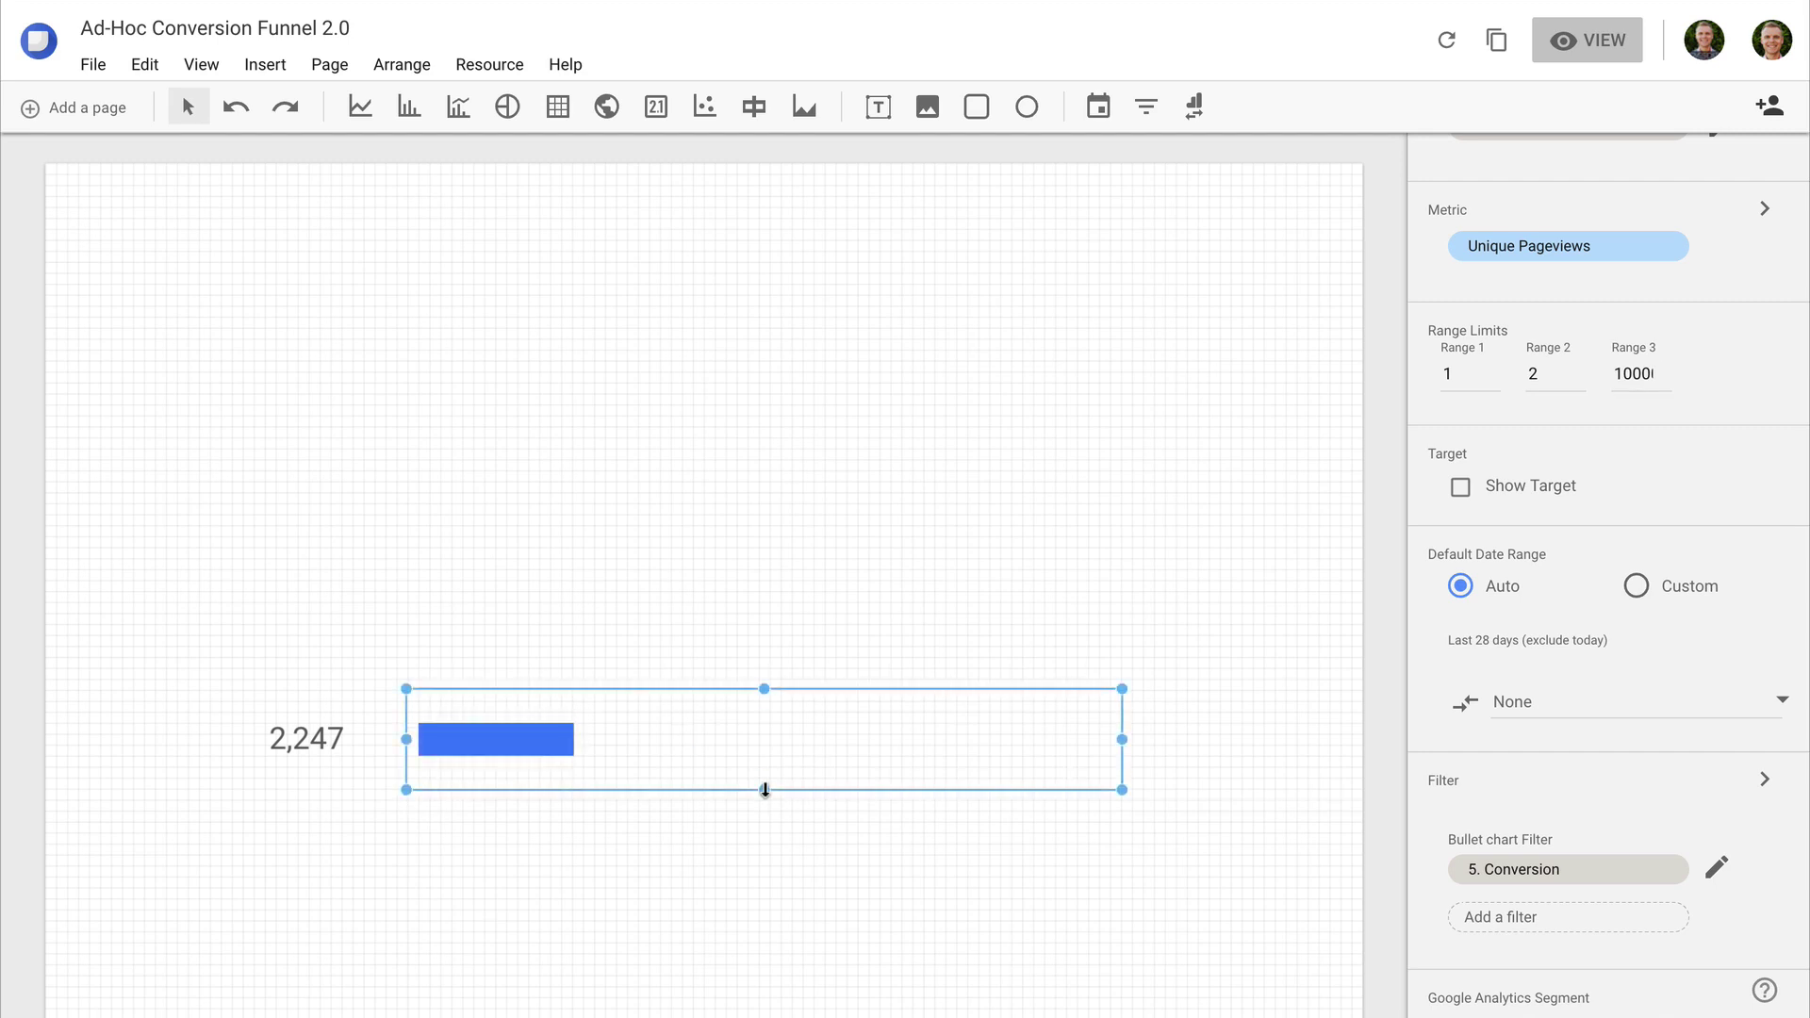
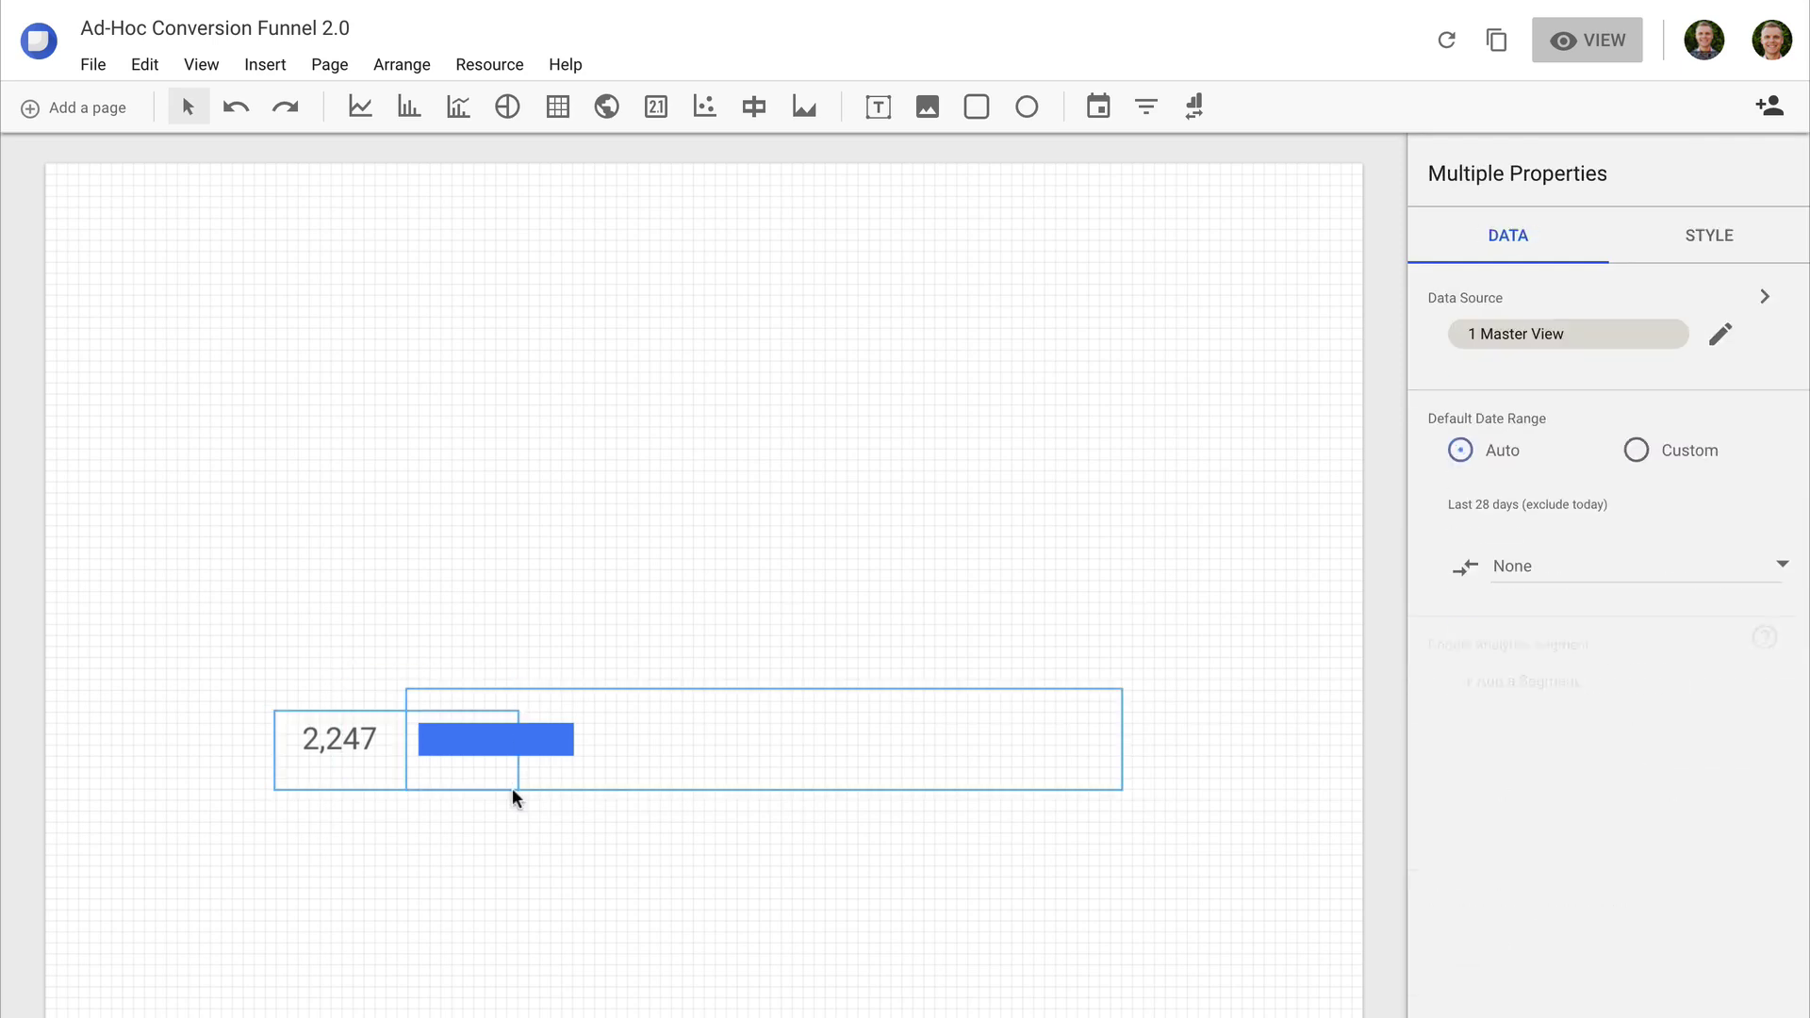
pyautogui.moveTo(512, 788); pyautogui.dragTo(433, 525)
# Step: Remove the Conversion filter from the fourth-row scorecard and start a new filter named "4. Review Order"
pyautogui.click(354, 689)
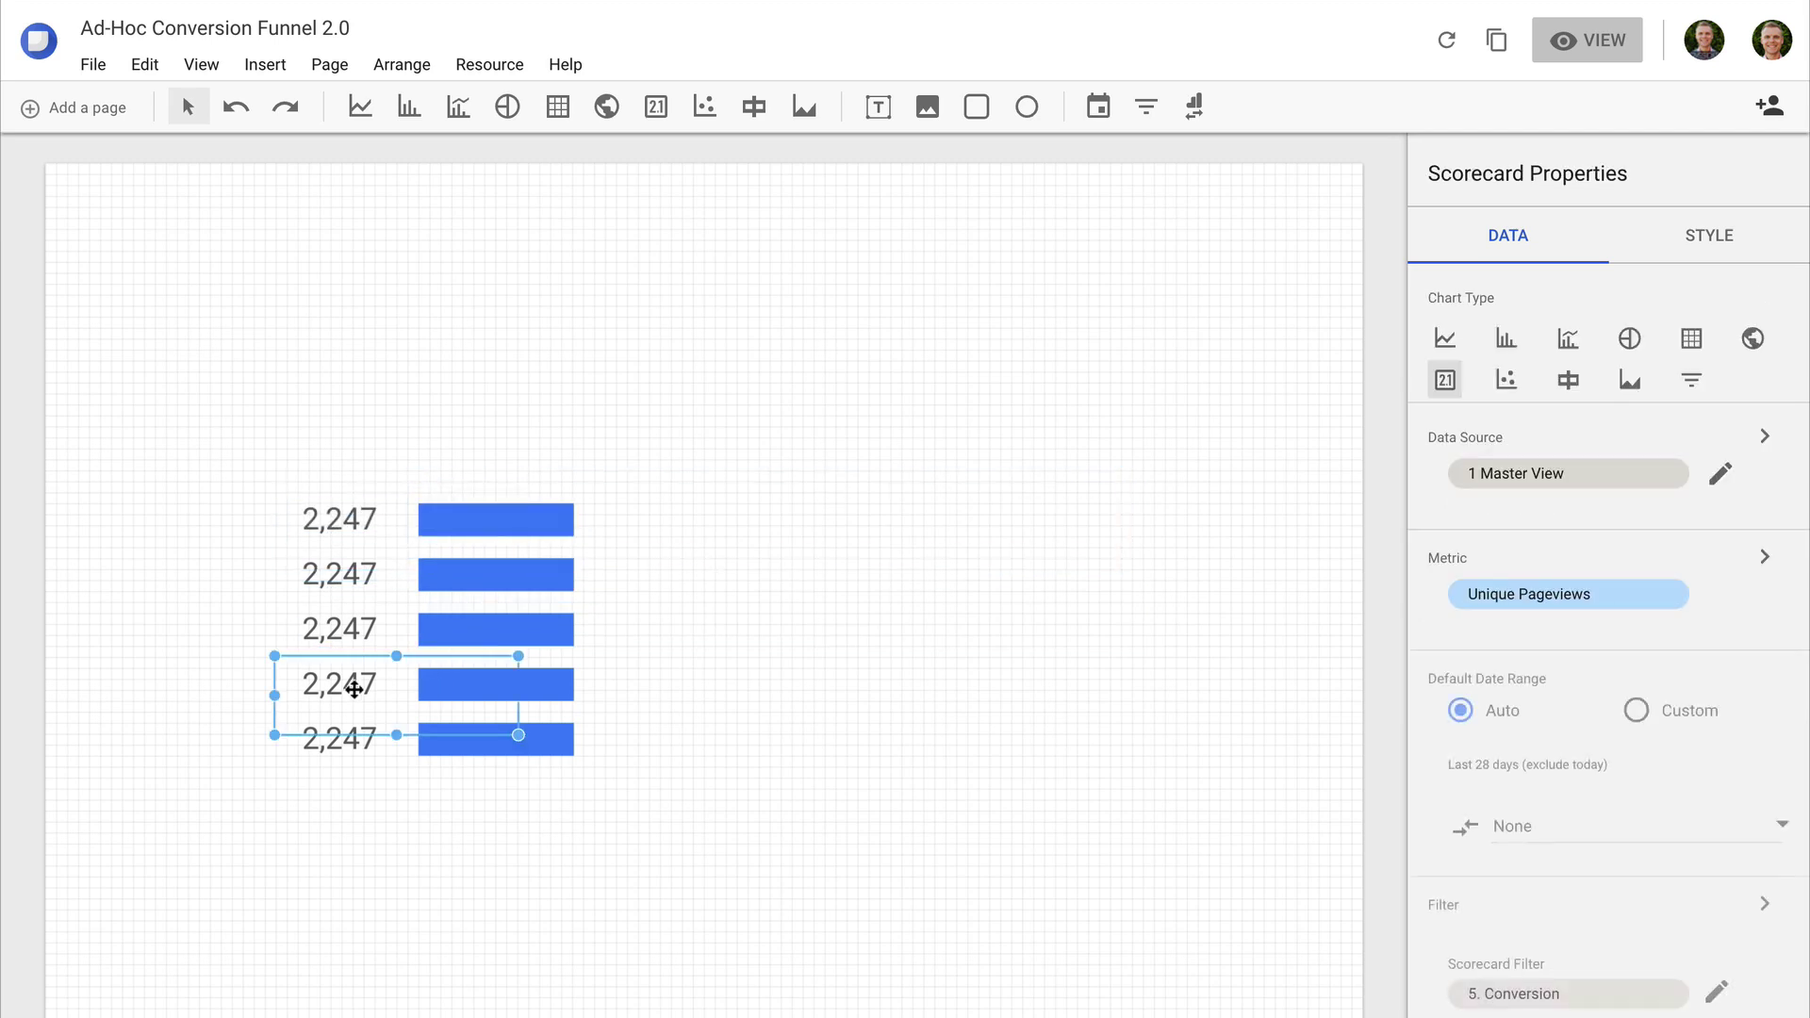
pyautogui.scroll(-1, 1712, 957)
pyautogui.click(1668, 943)
pyautogui.click(1564, 940)
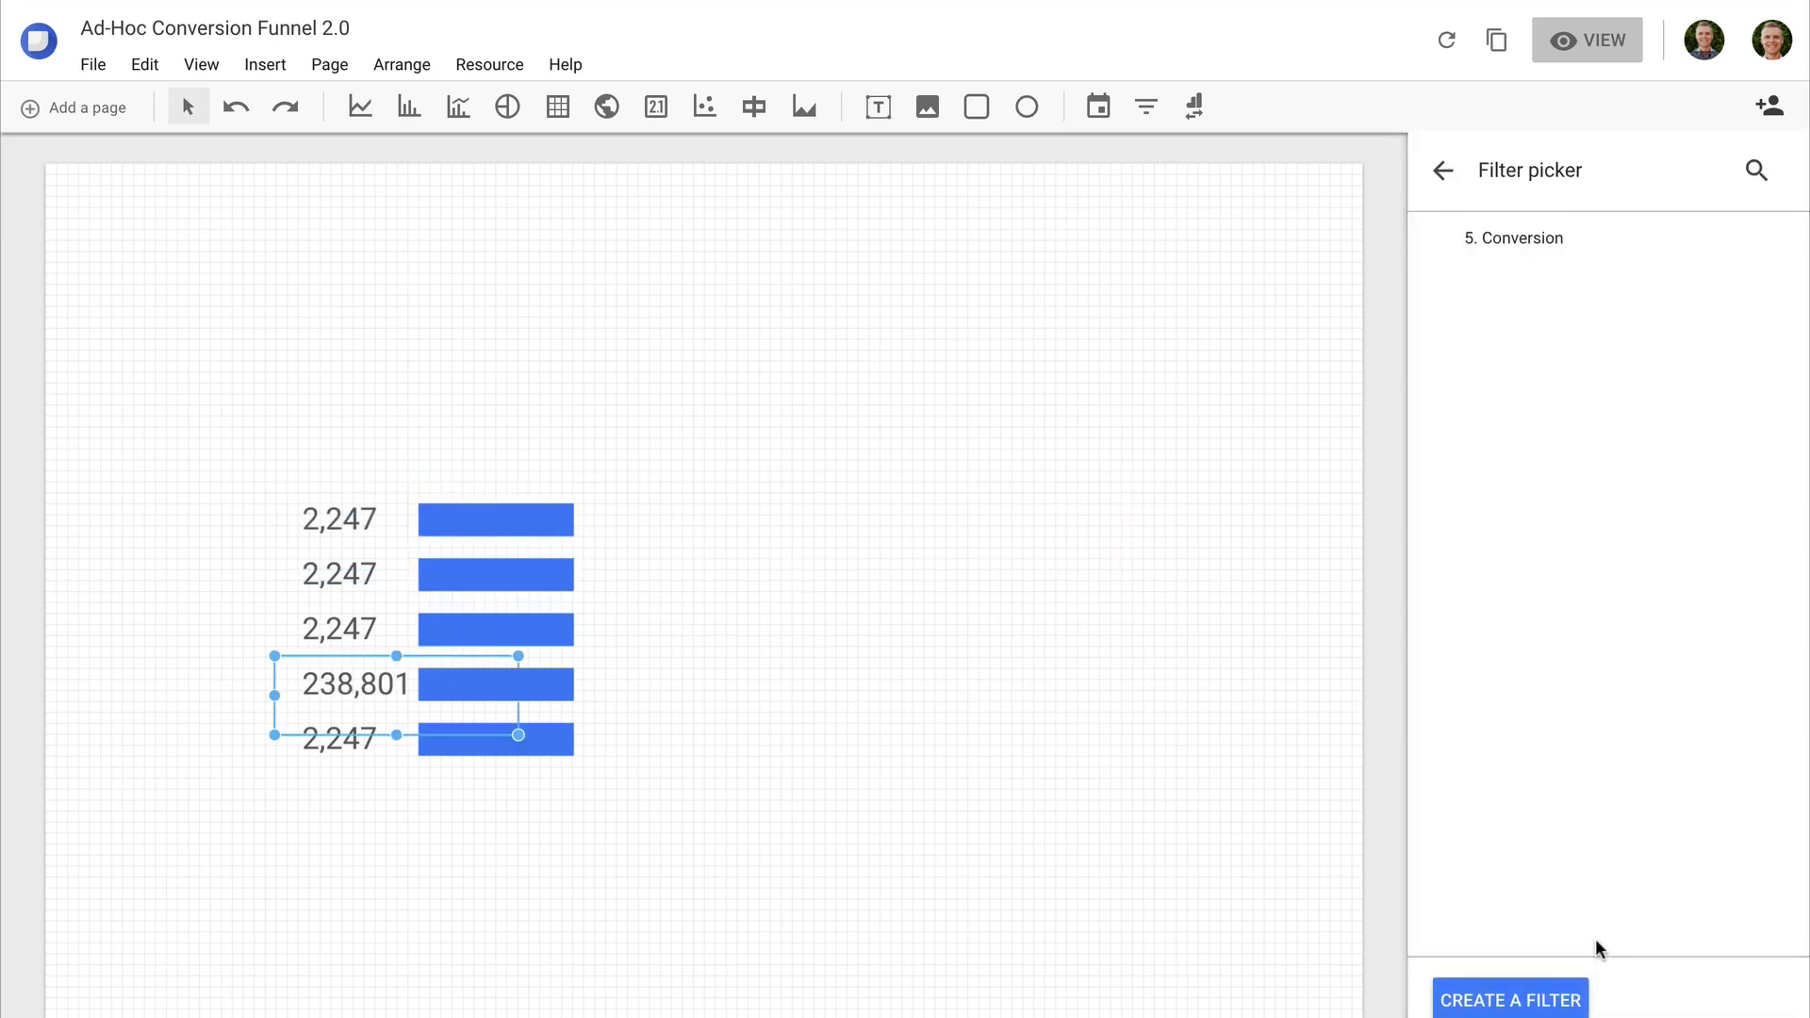
pyautogui.click(1560, 999)
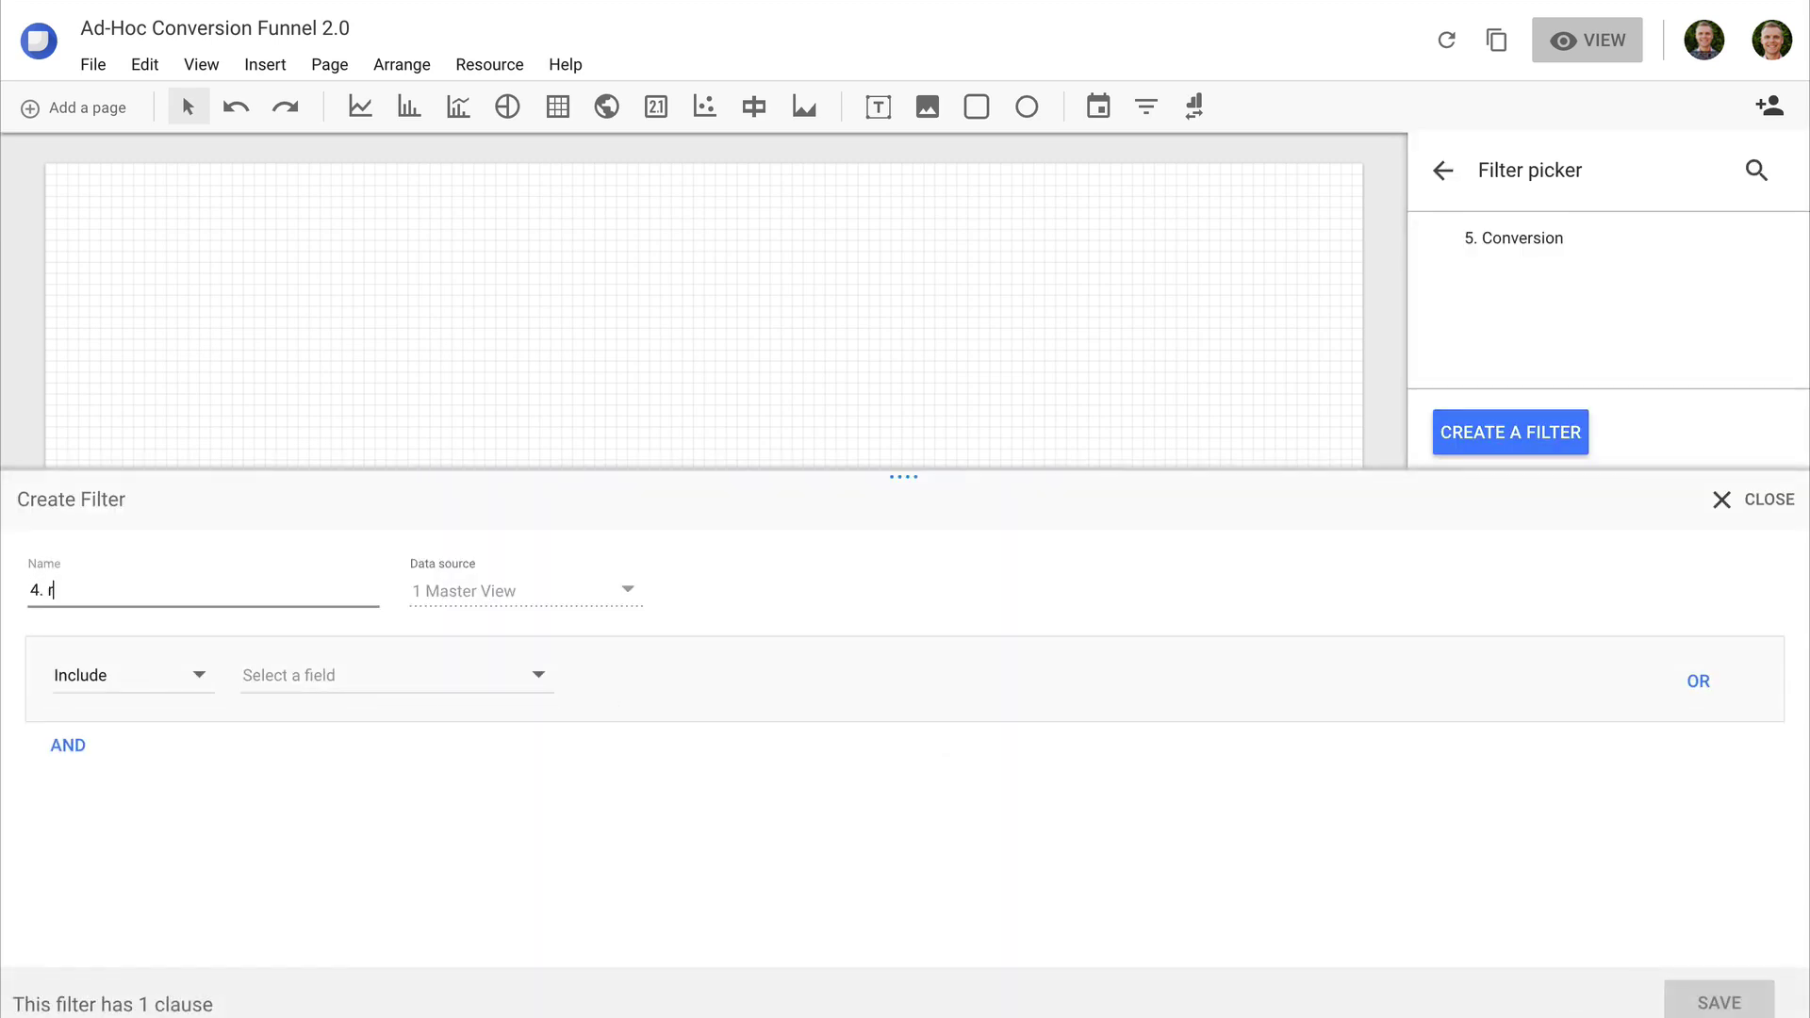
# Step: Set the Review Order filter to include Page Contains "/review" and save it
pyautogui.click(375, 680)
pyautogui.write('page')
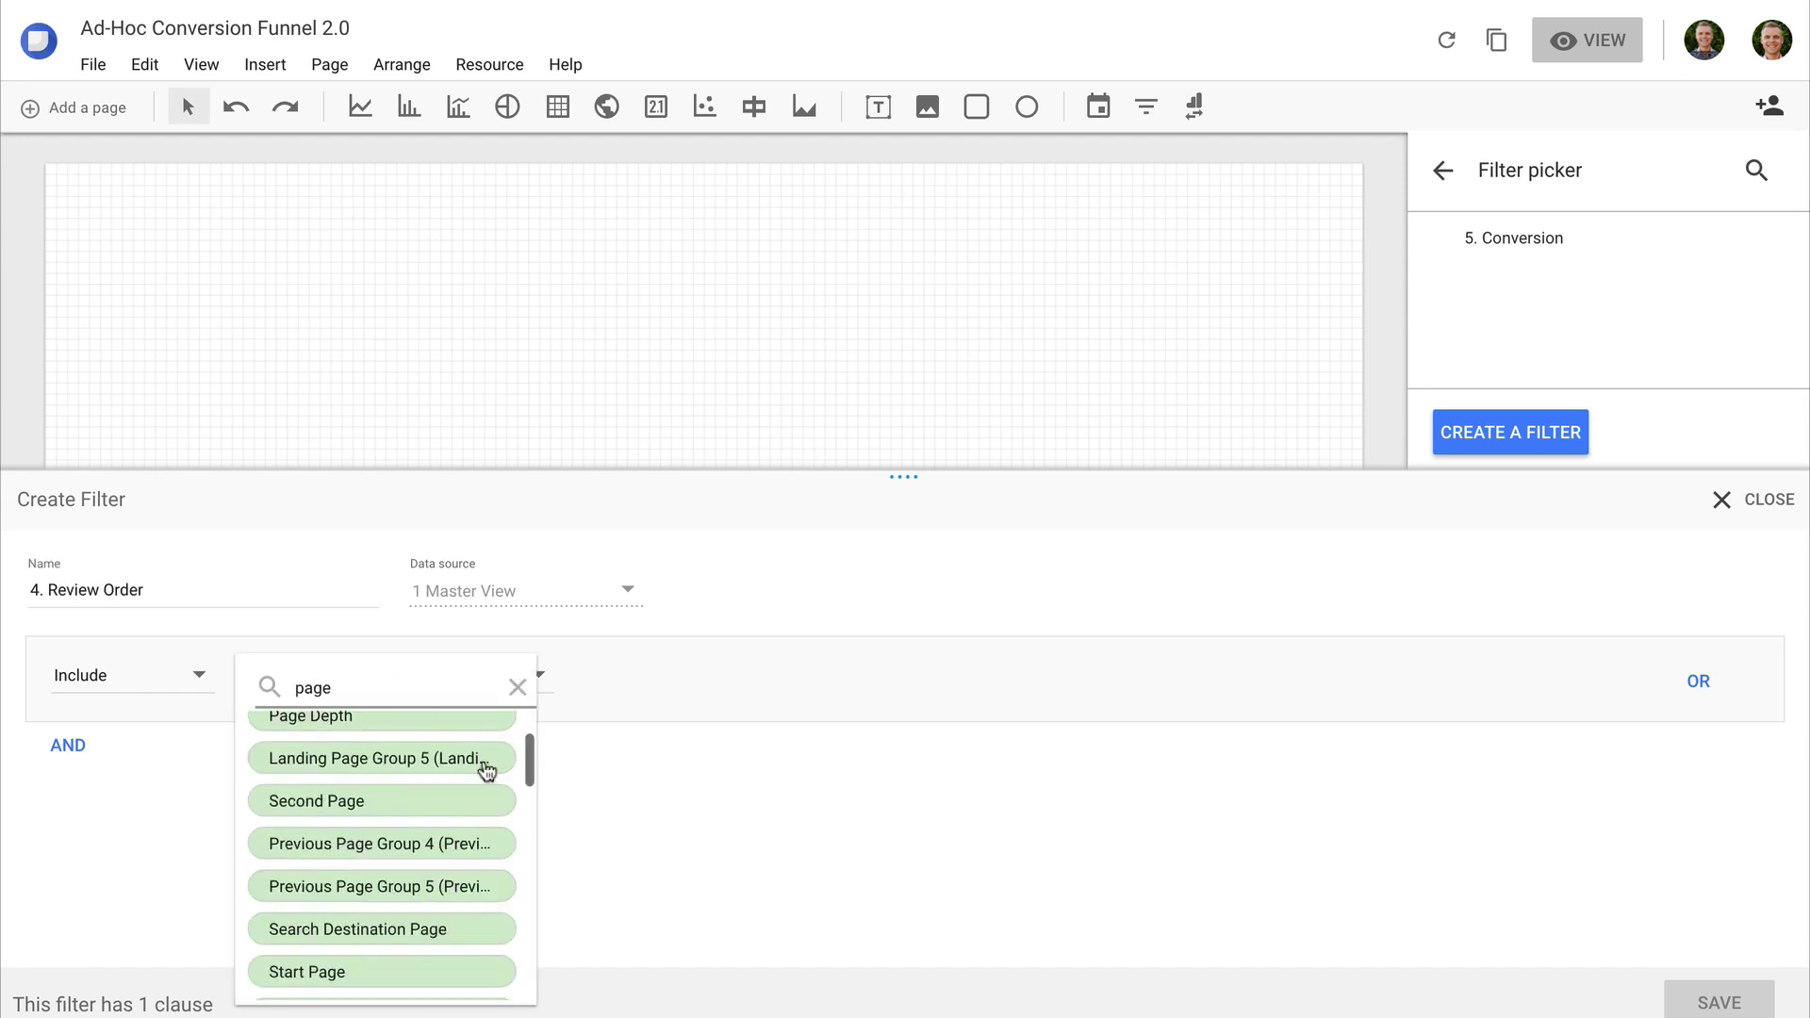
pyautogui.scroll(-3, 485, 763)
pyautogui.click(388, 879)
pyautogui.click(663, 721)
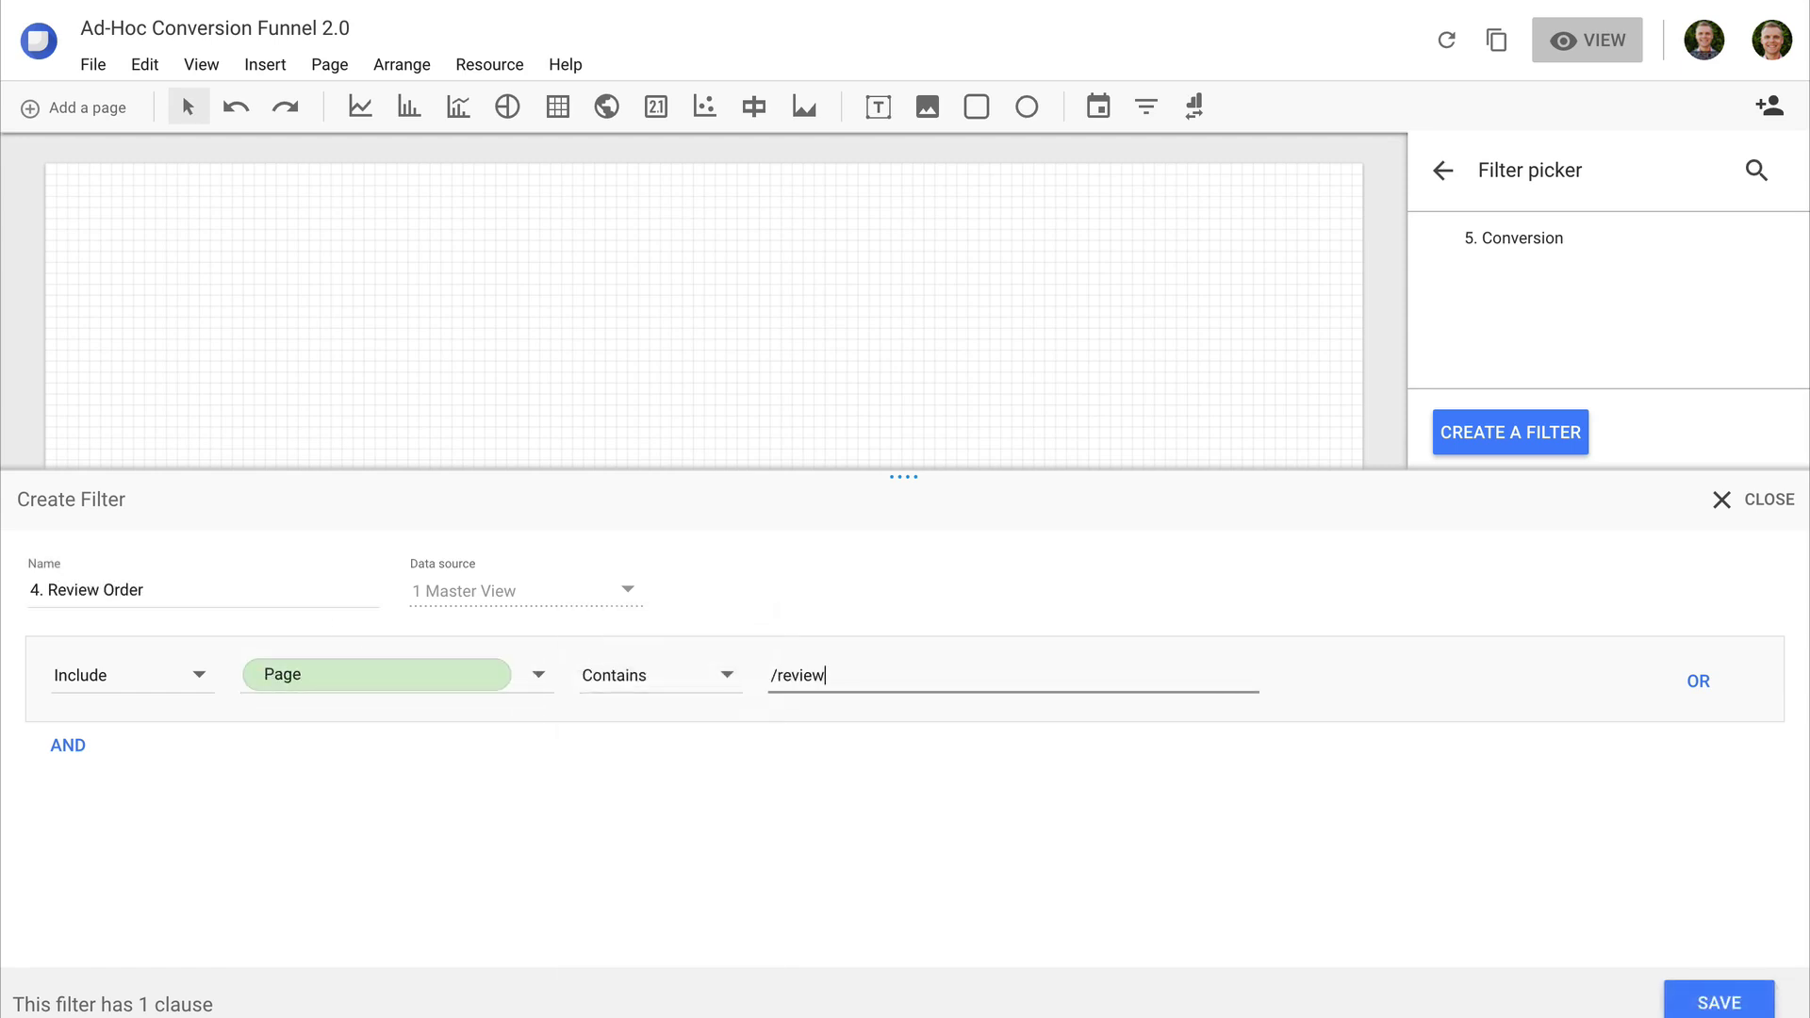
pyautogui.click(1719, 1002)
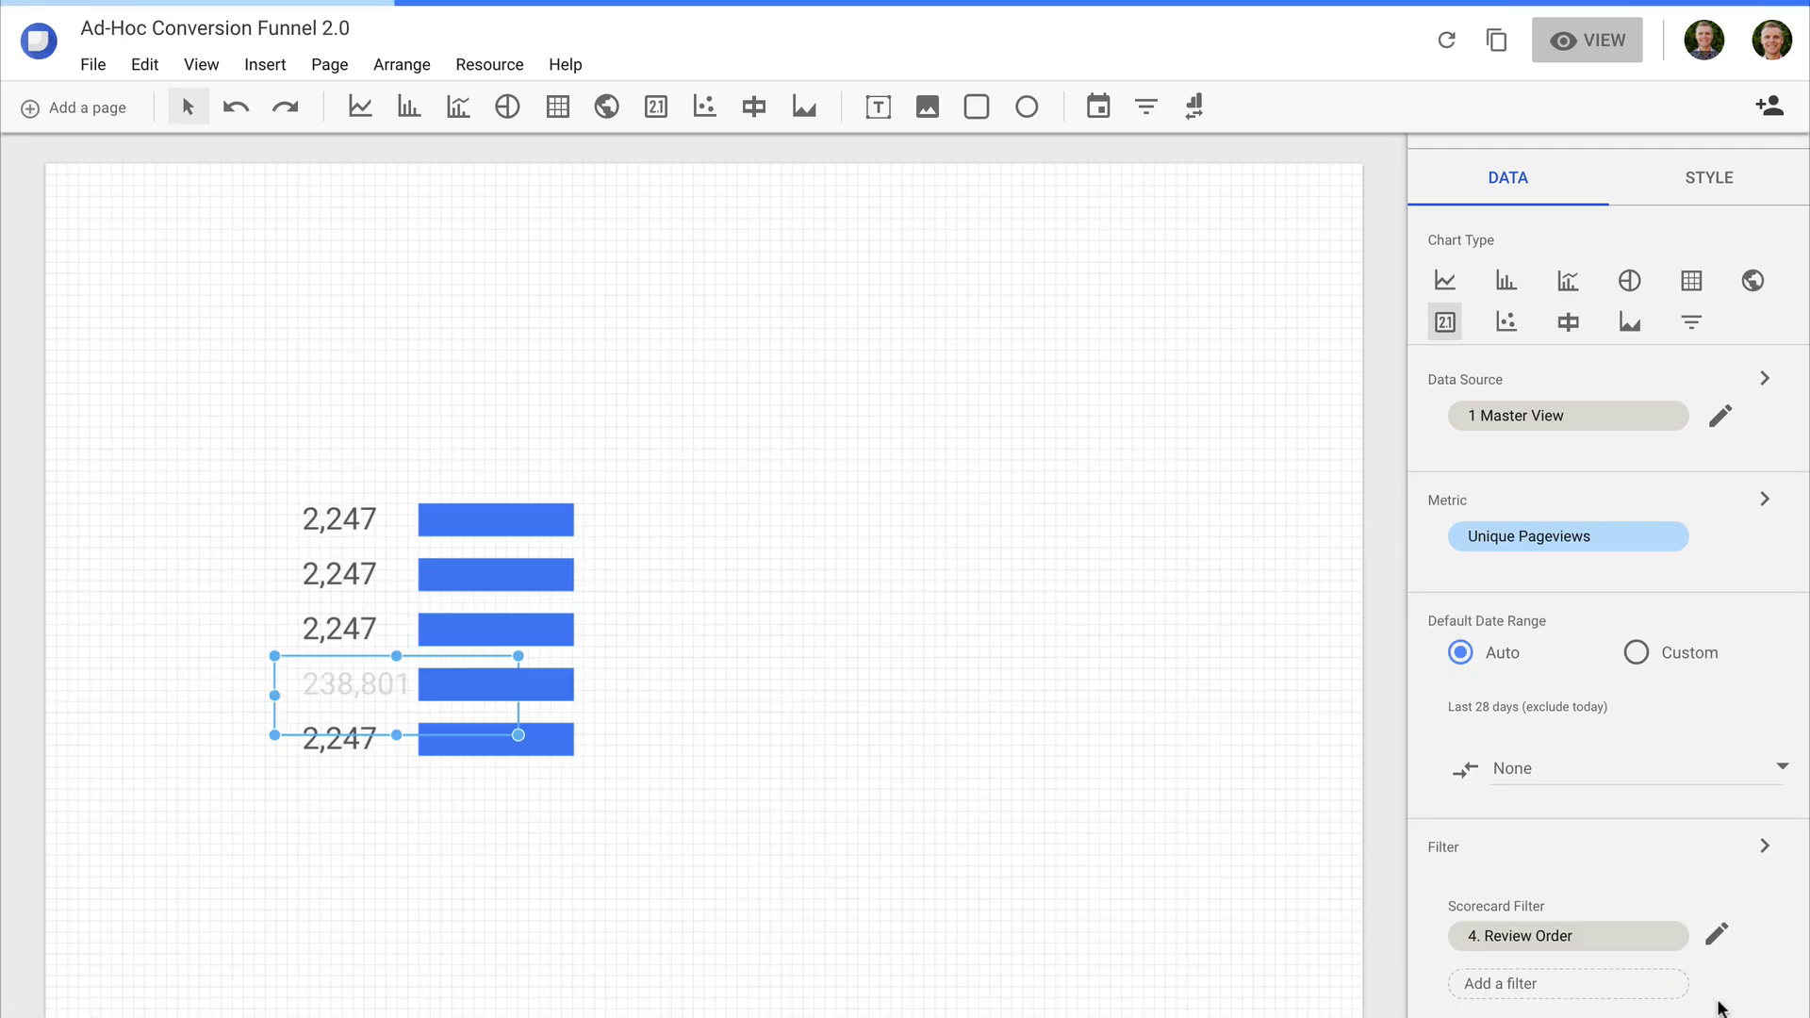
# Step: Replace the fourth-row bullet chart's filter with "4. Review Order"
pyautogui.click(584, 682)
pyautogui.scroll(-5, 1547, 775)
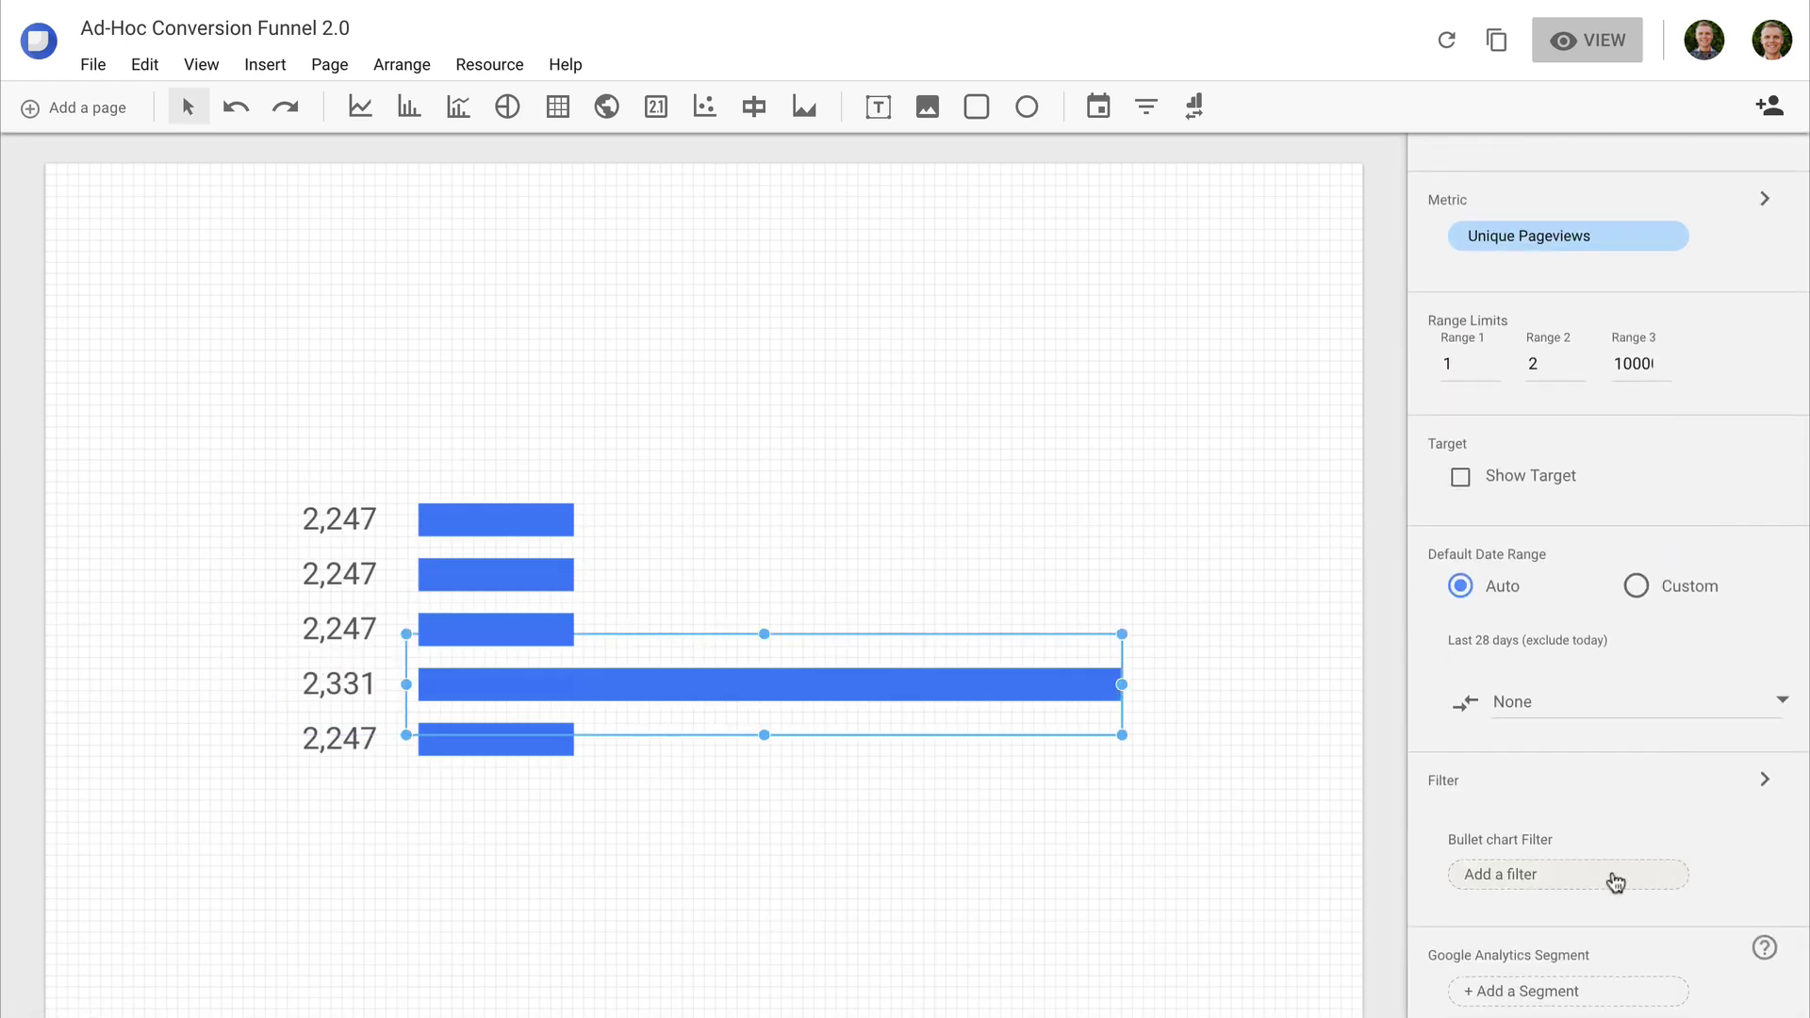
pyautogui.click(1610, 875)
pyautogui.click(1553, 288)
# Step: Replace the third-row scorecard's Conversion filter with a new filter named "3. Payment" that includes on the Page field
pyautogui.click(344, 627)
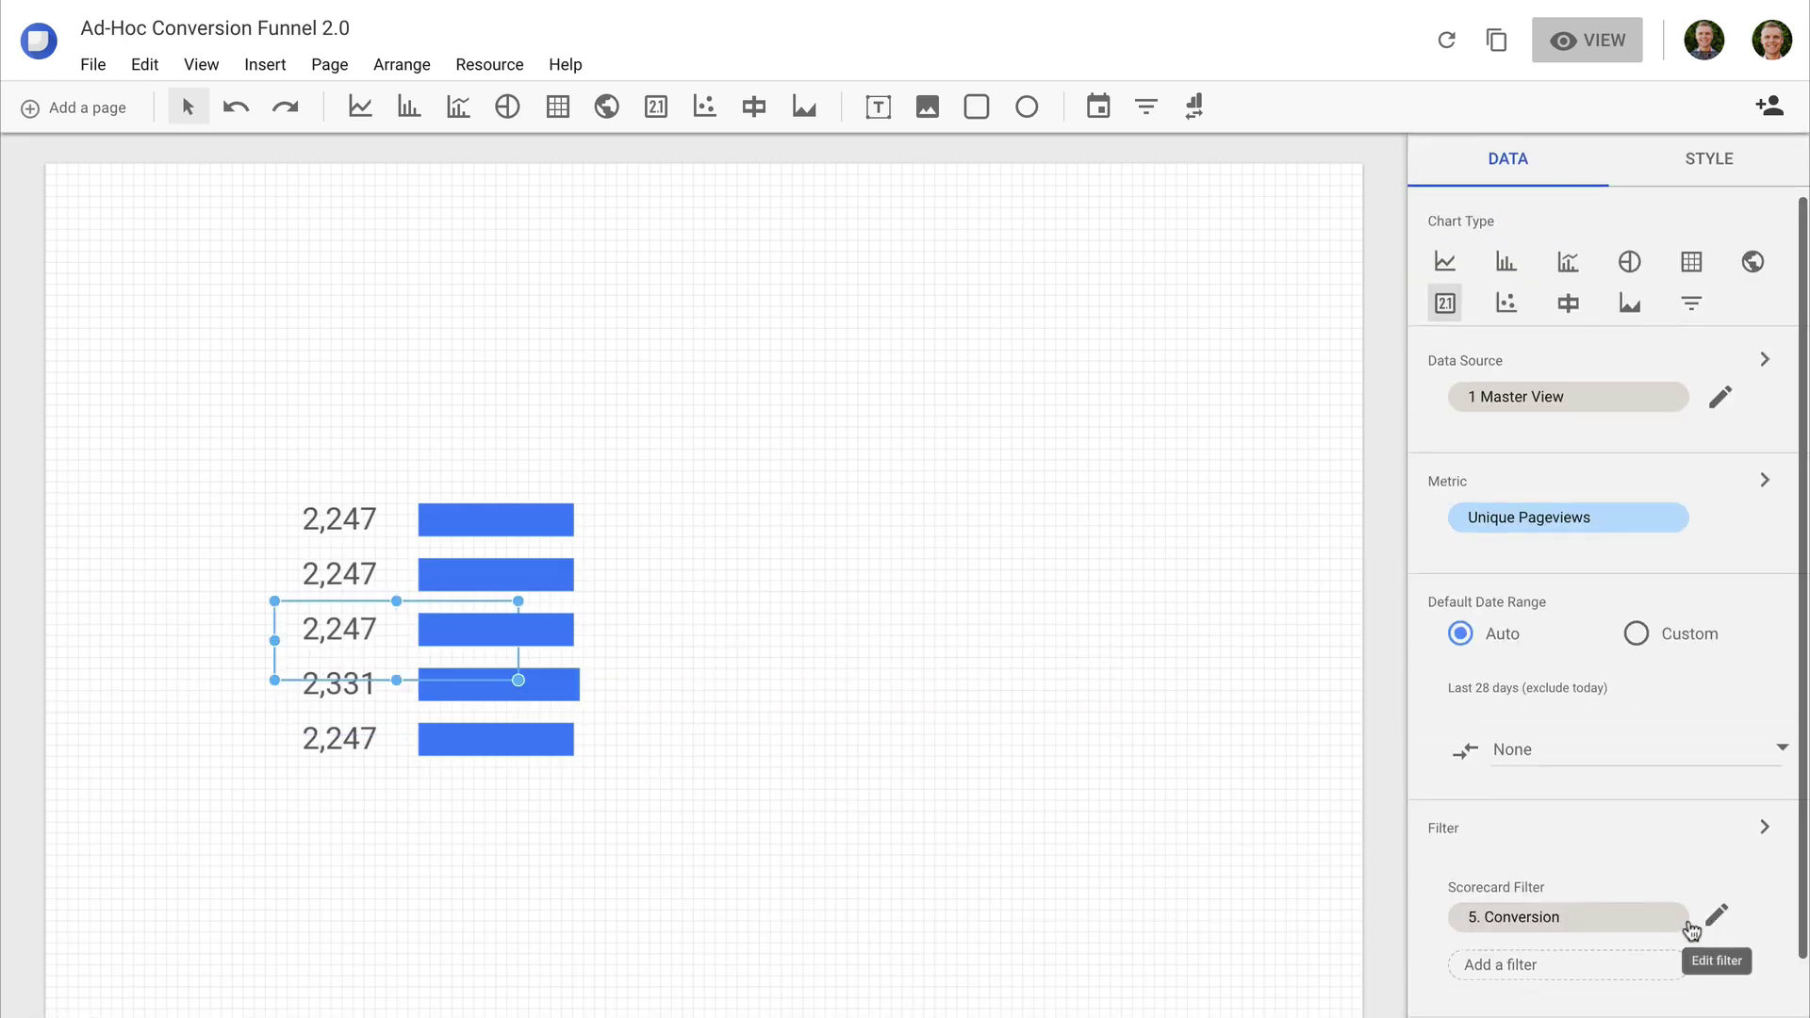
pyautogui.click(1696, 919)
pyautogui.click(1451, 992)
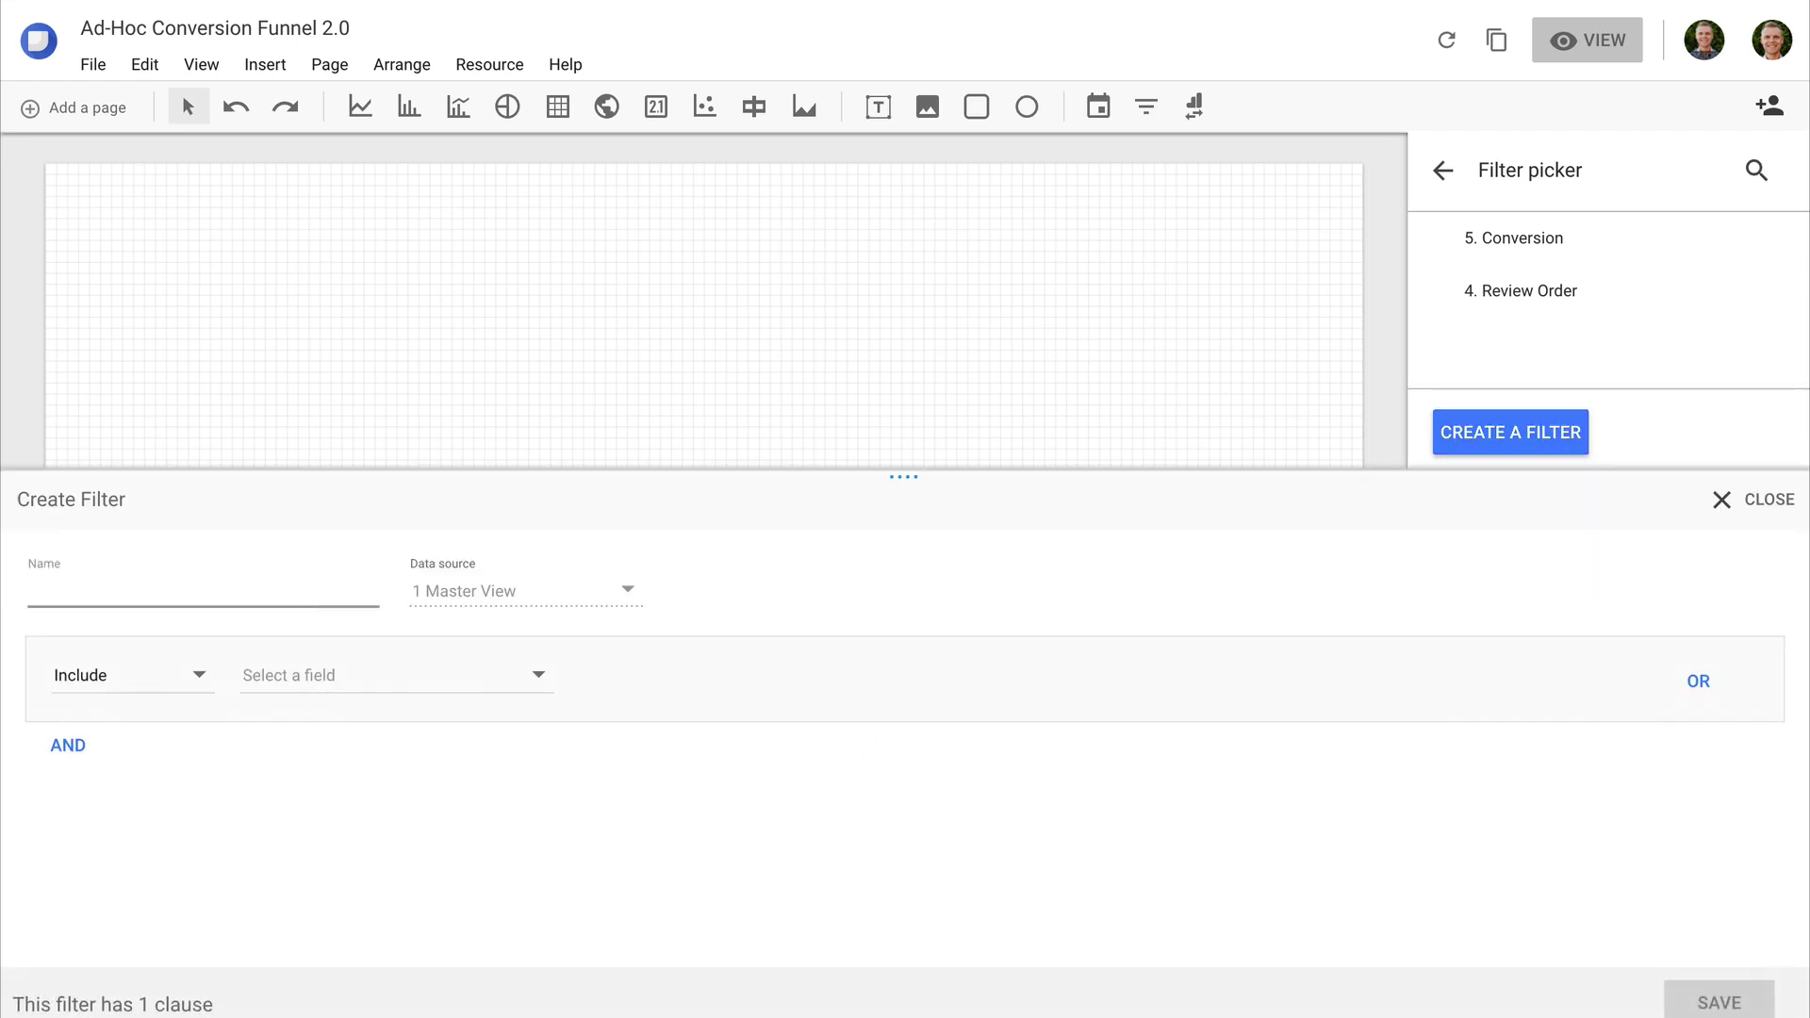
pyautogui.write('3. Payment')
pyautogui.click(386, 671)
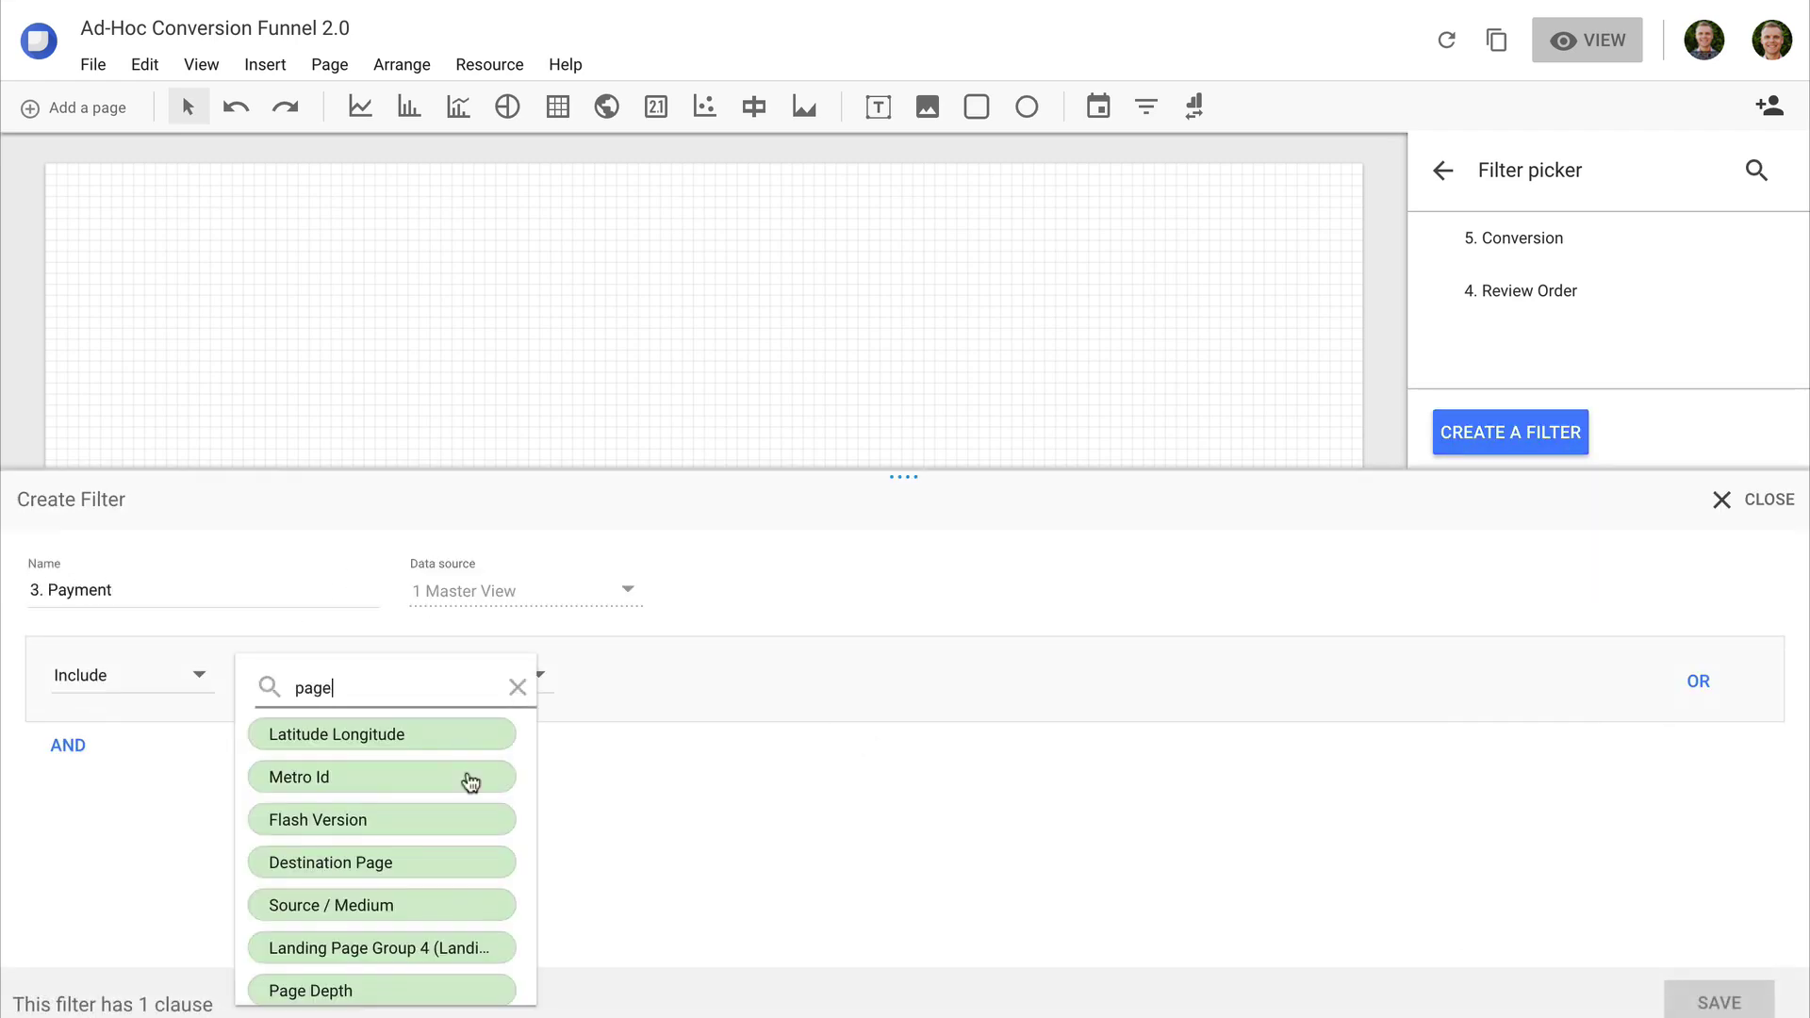
pyautogui.scroll(-3, 444, 811)
pyautogui.click(405, 811)
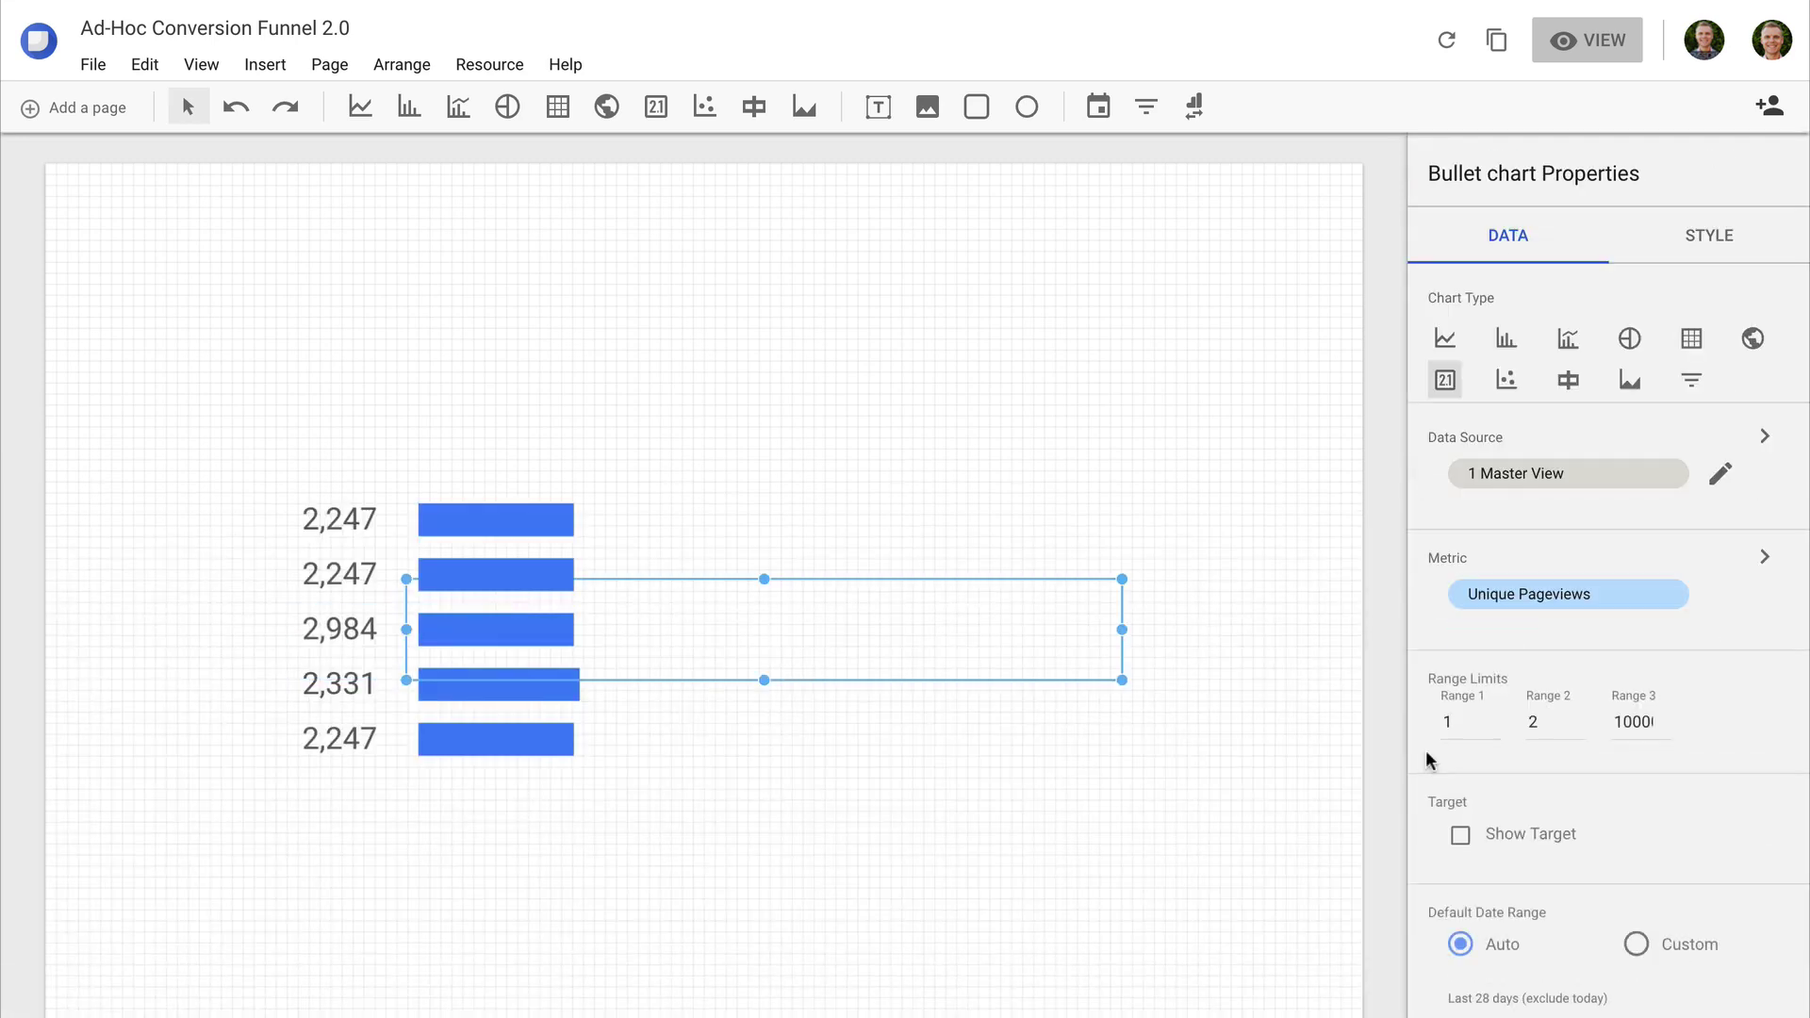
# Step: Replace the third-row bullet chart's filter with "3. Payment"
pyautogui.scroll(-4, 1663, 867)
pyautogui.click(1664, 867)
pyautogui.click(1468, 341)
# Step: Remove the Conversion filter from the second-row scorecard and start a new filter named "2. Billing and Shipping"
pyautogui.click(513, 592)
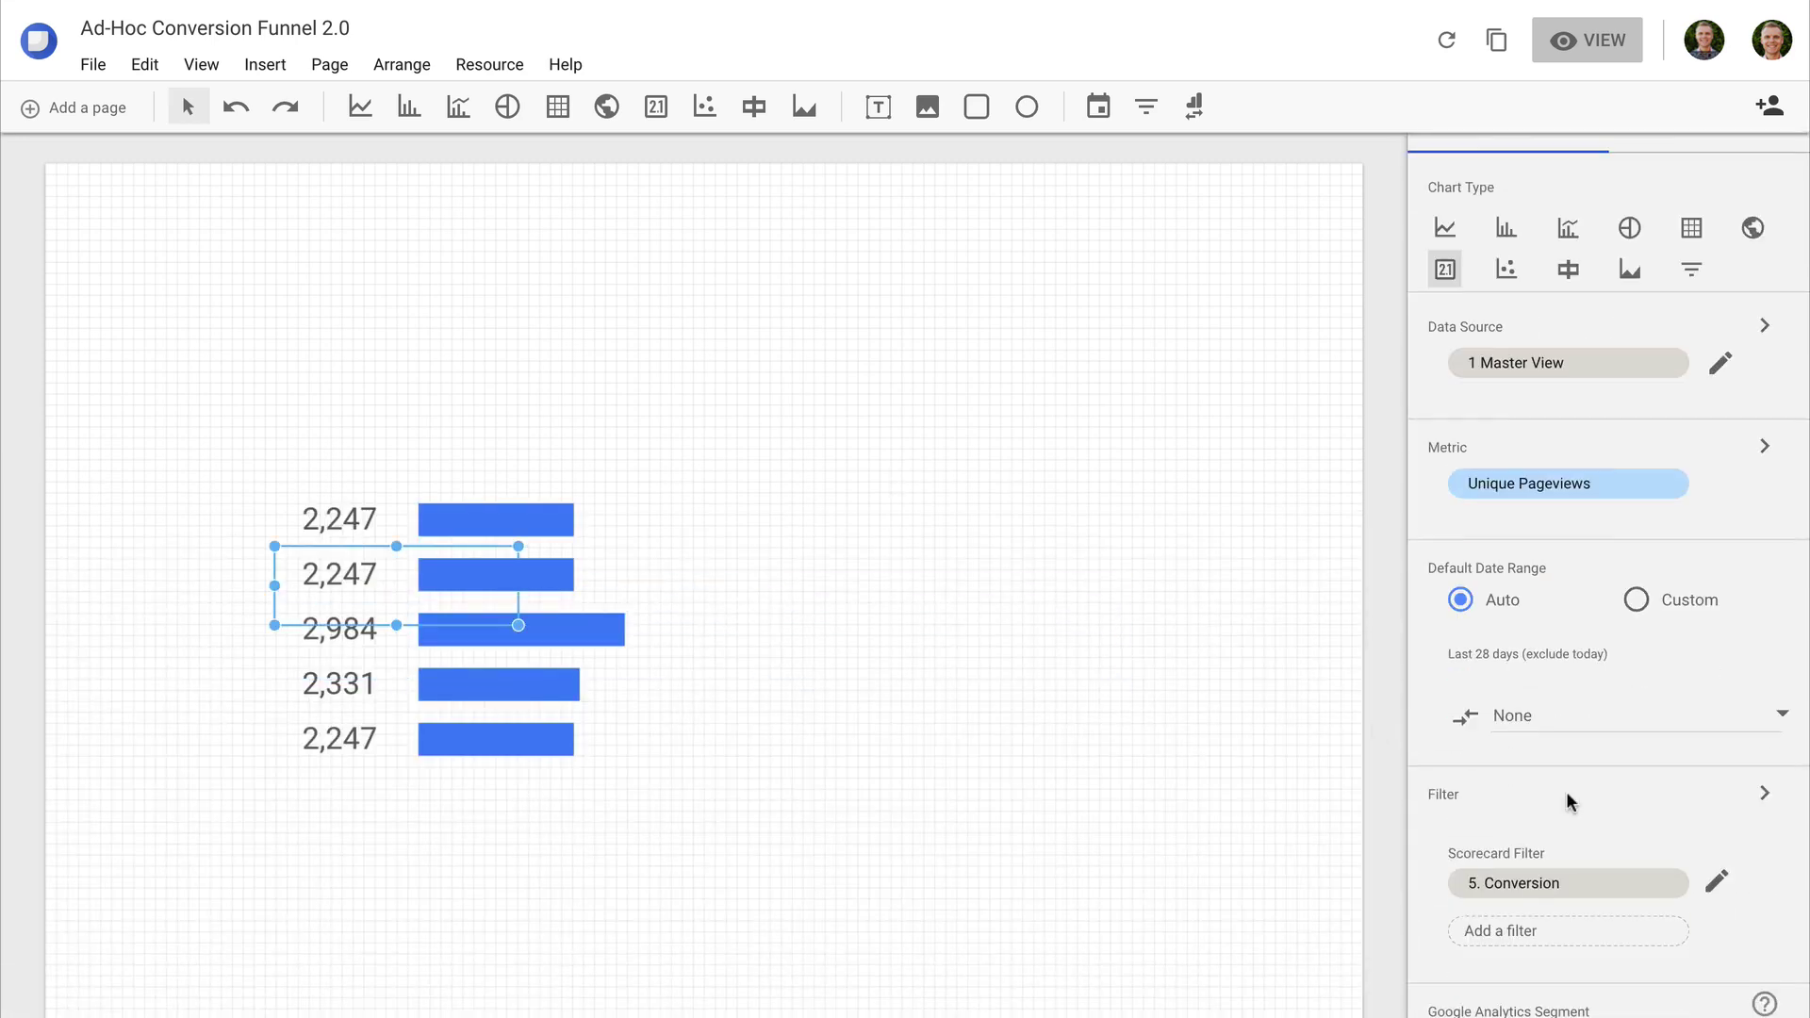
pyautogui.click(1664, 867)
pyautogui.click(1647, 890)
pyautogui.click(1510, 998)
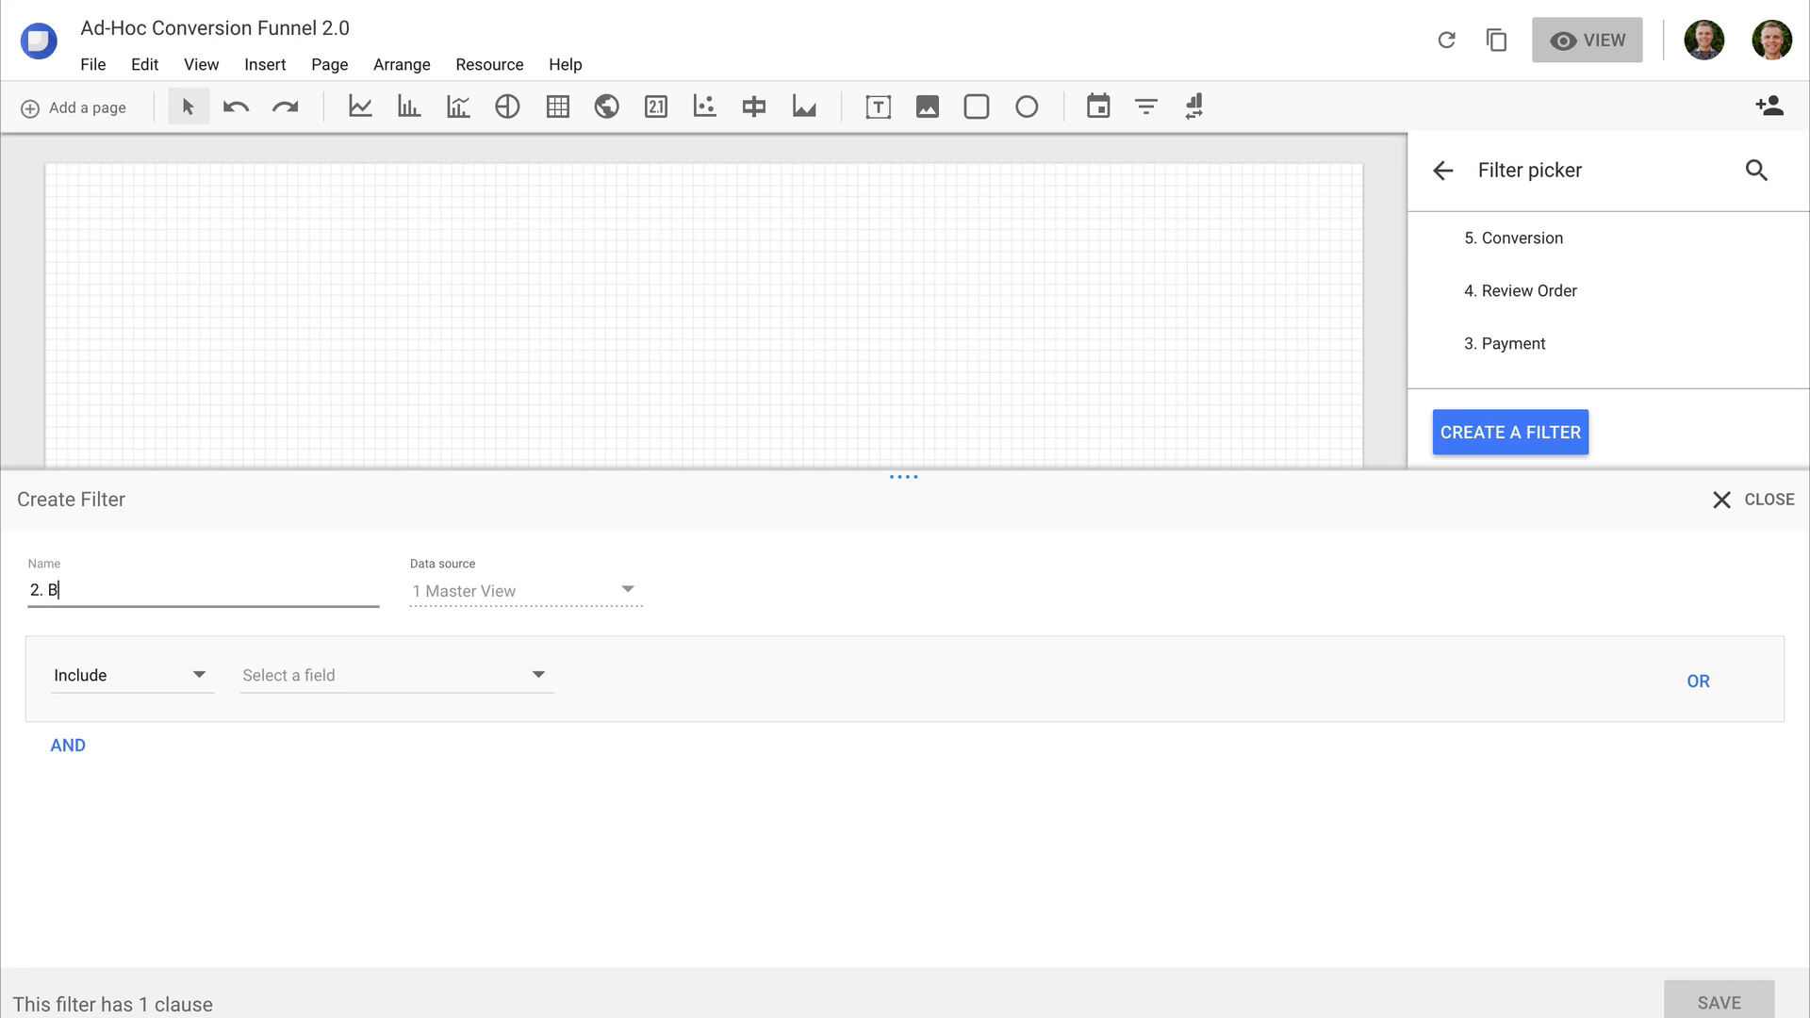
# Step: Set the Billing and Shipping filter to include Page RegExp Match "/yourinfo\.html|/guestregister\.html|/shipping\.html" and save it
pyautogui.click(280, 674)
pyautogui.write('page')
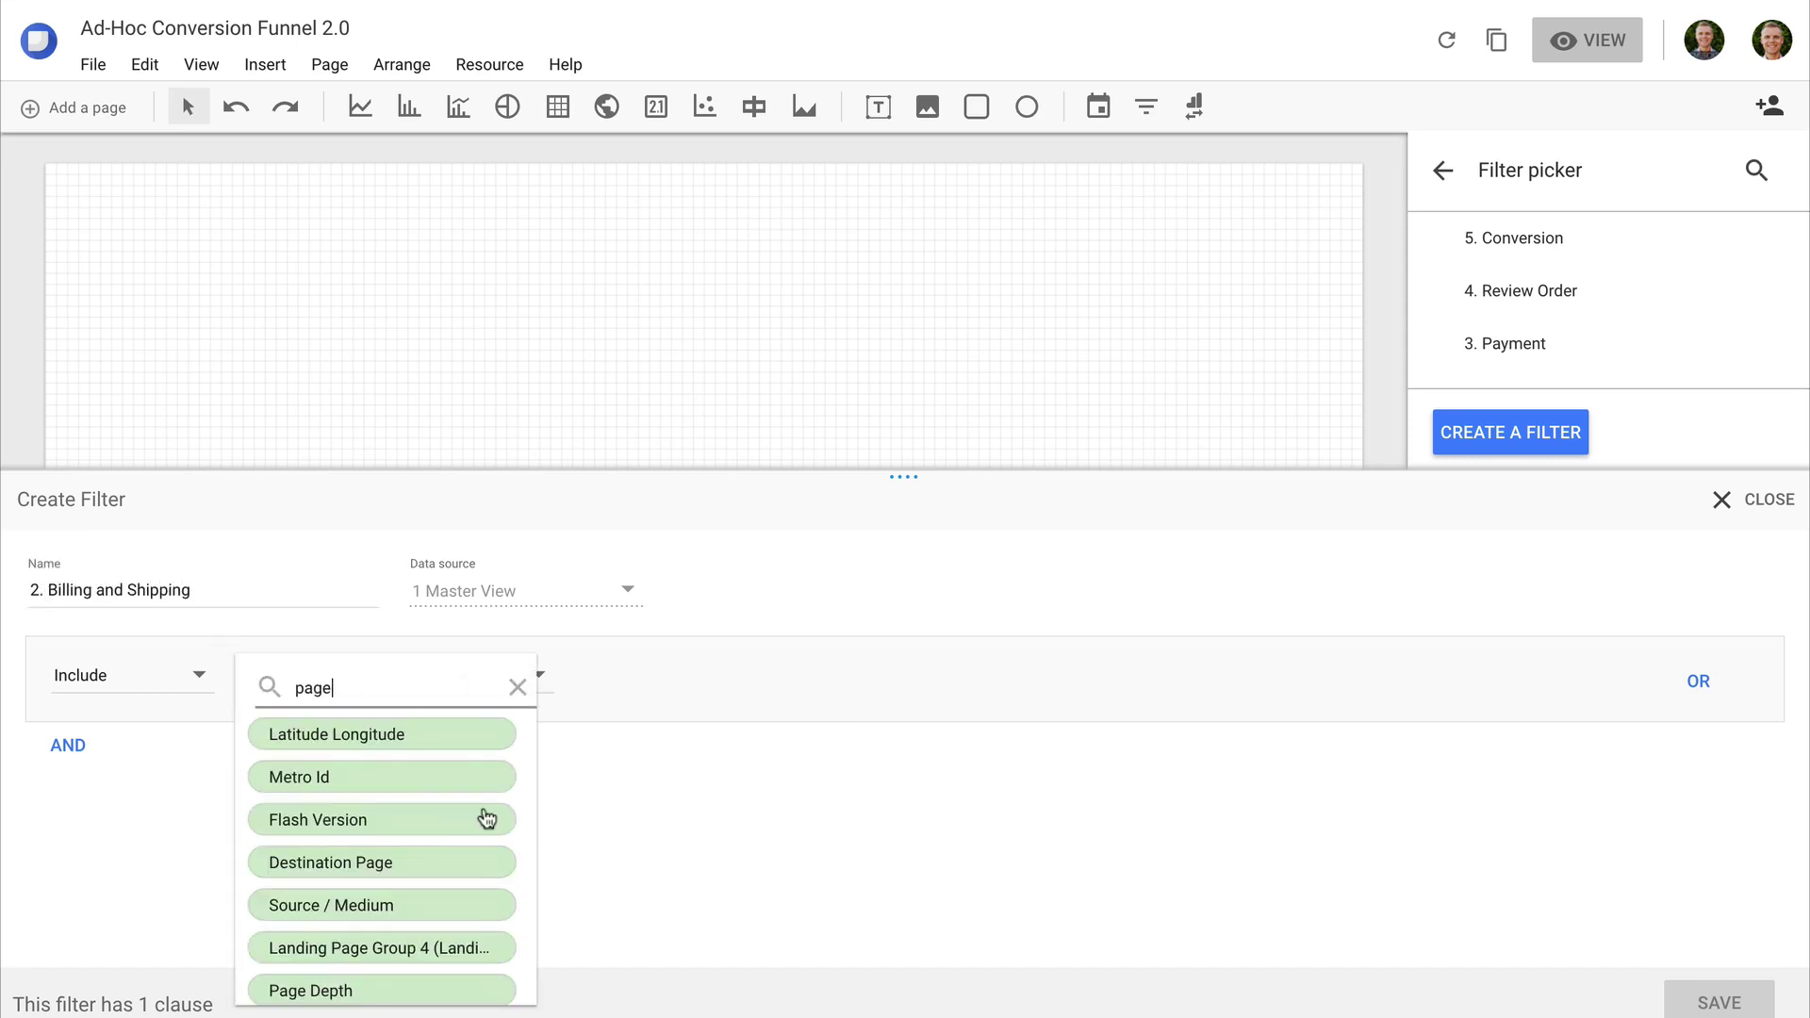
pyautogui.click(439, 952)
pyautogui.click(694, 818)
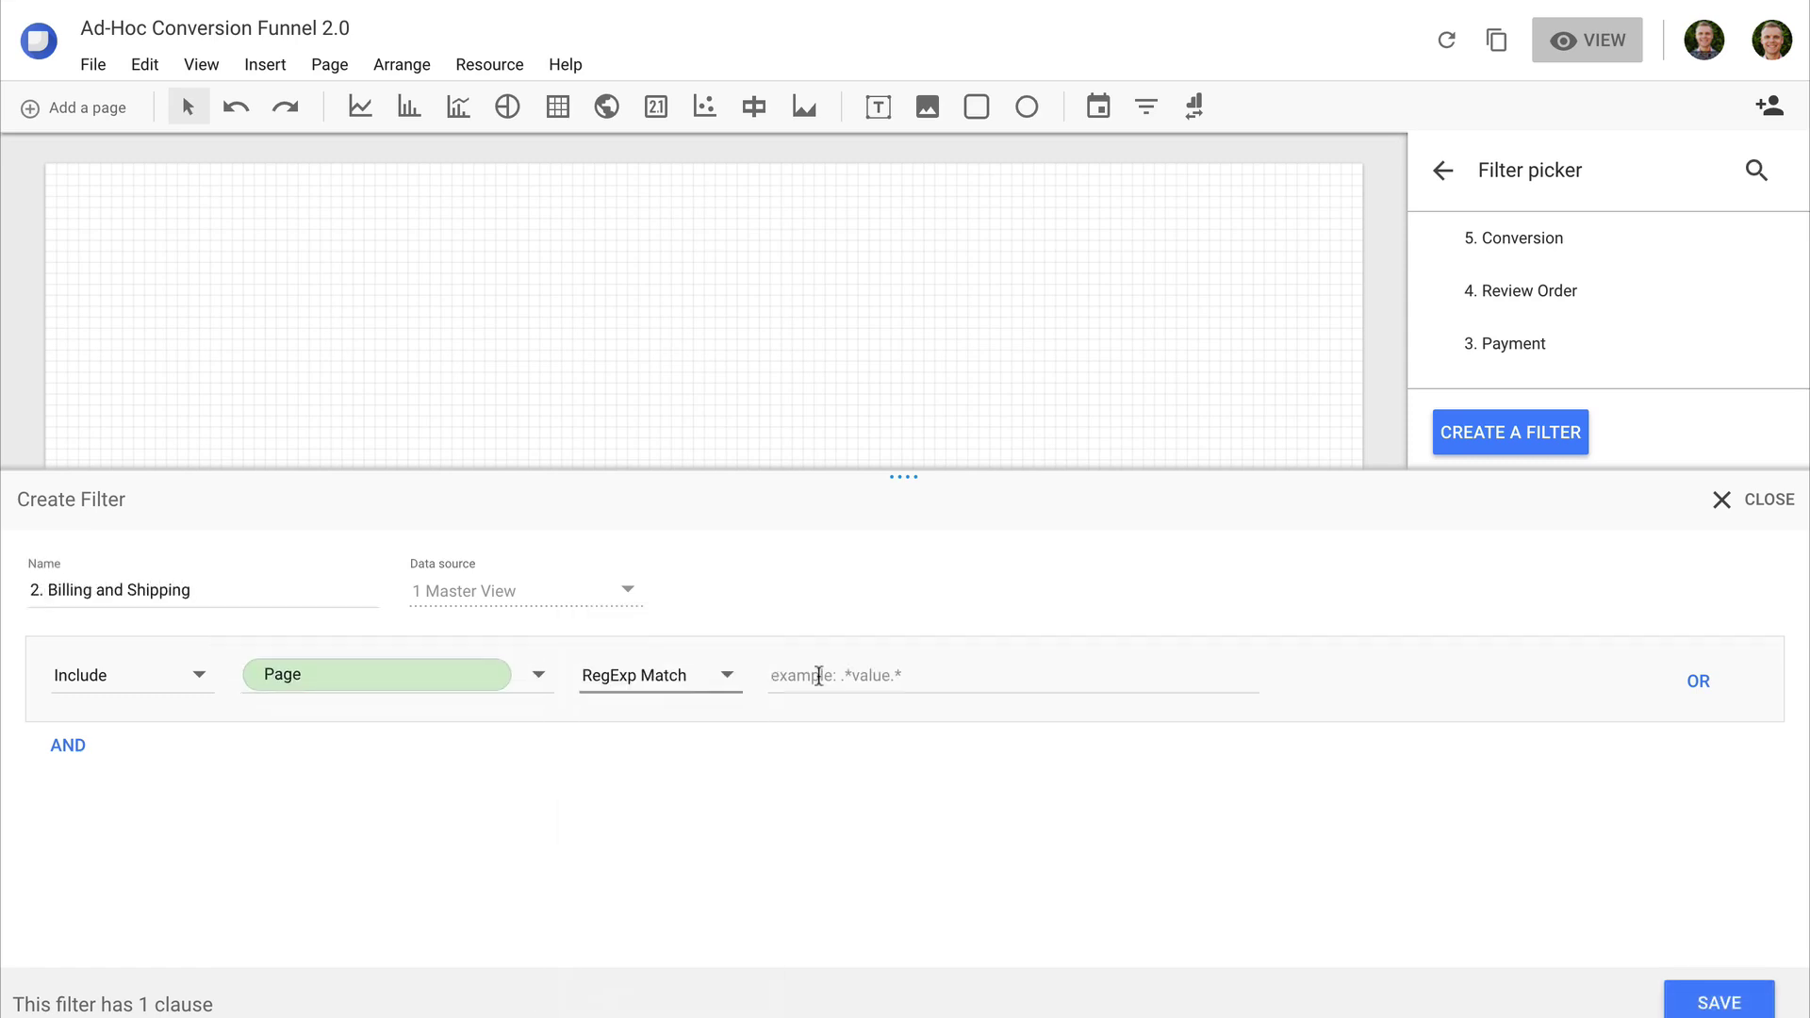
pyautogui.click(820, 675)
pyautogui.write('/yourinfo\\.html|/guestregister\\.html|/shipping\\.html')
pyautogui.click(1725, 1005)
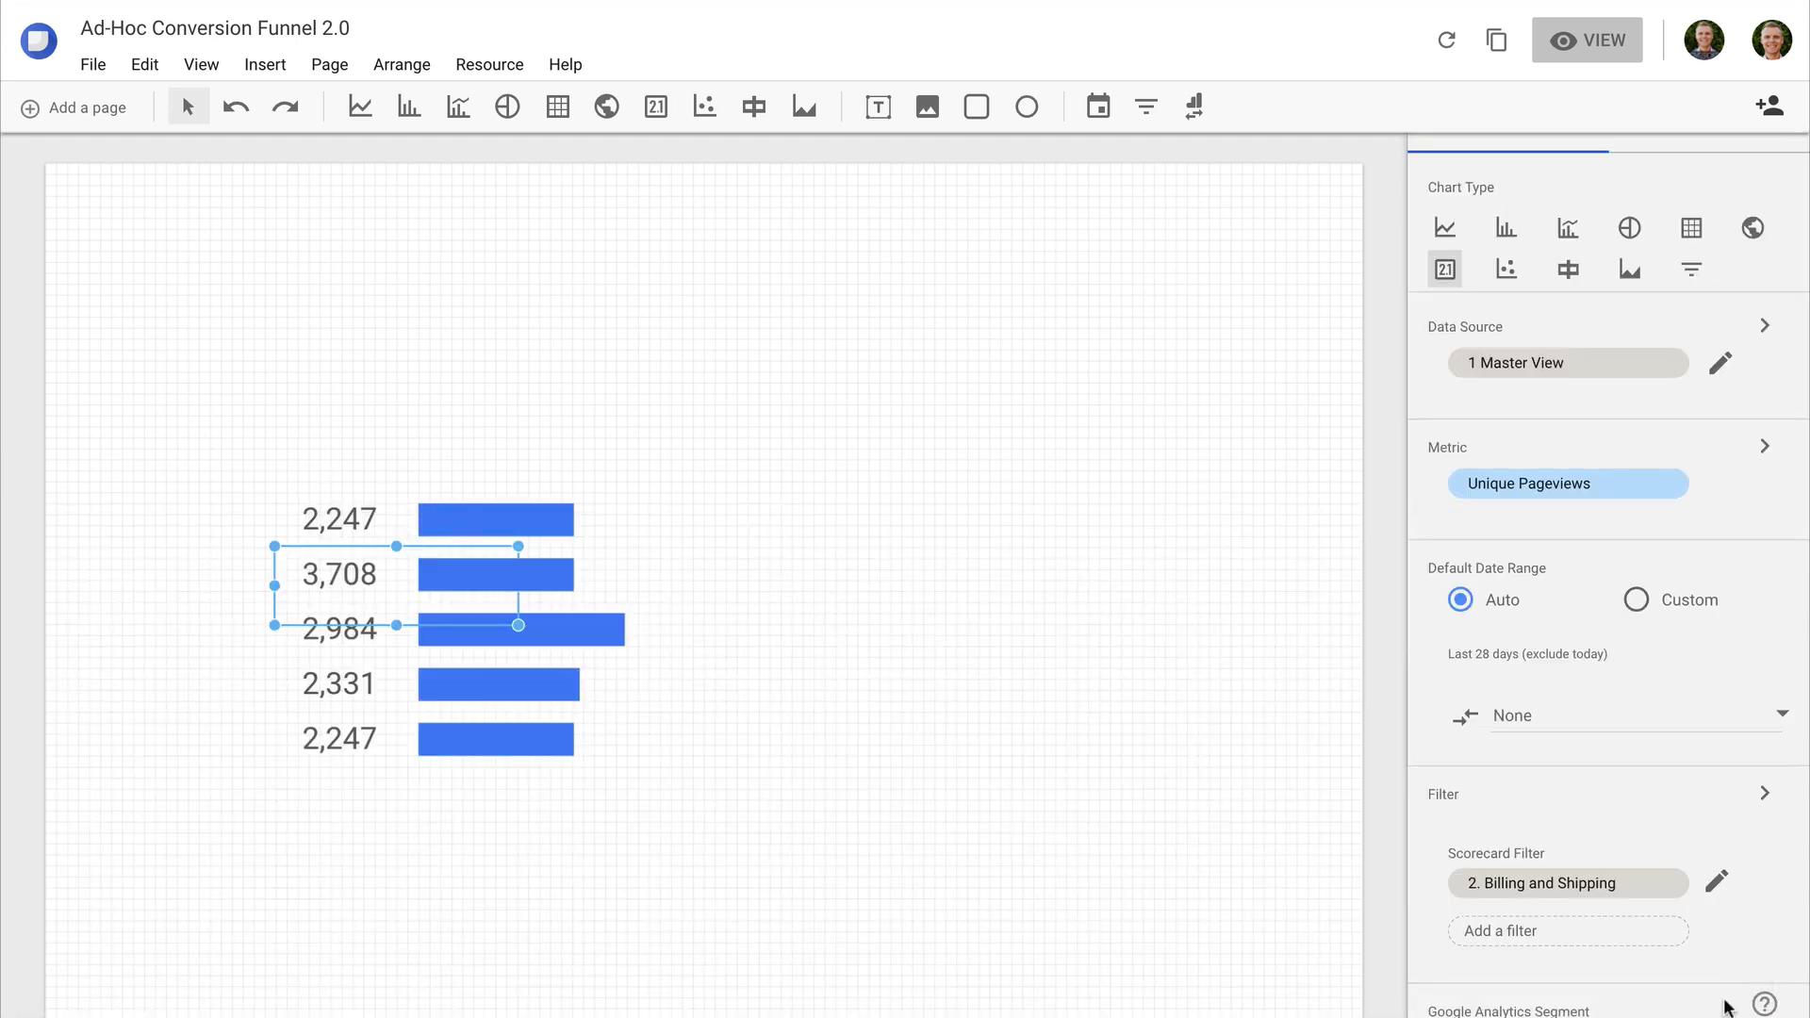
# Step: Replace the second-row bullet chart's filter with "2. Billing and Shipping"
pyautogui.click(586, 574)
pyautogui.scroll(-4, 1634, 839)
pyautogui.click(1593, 878)
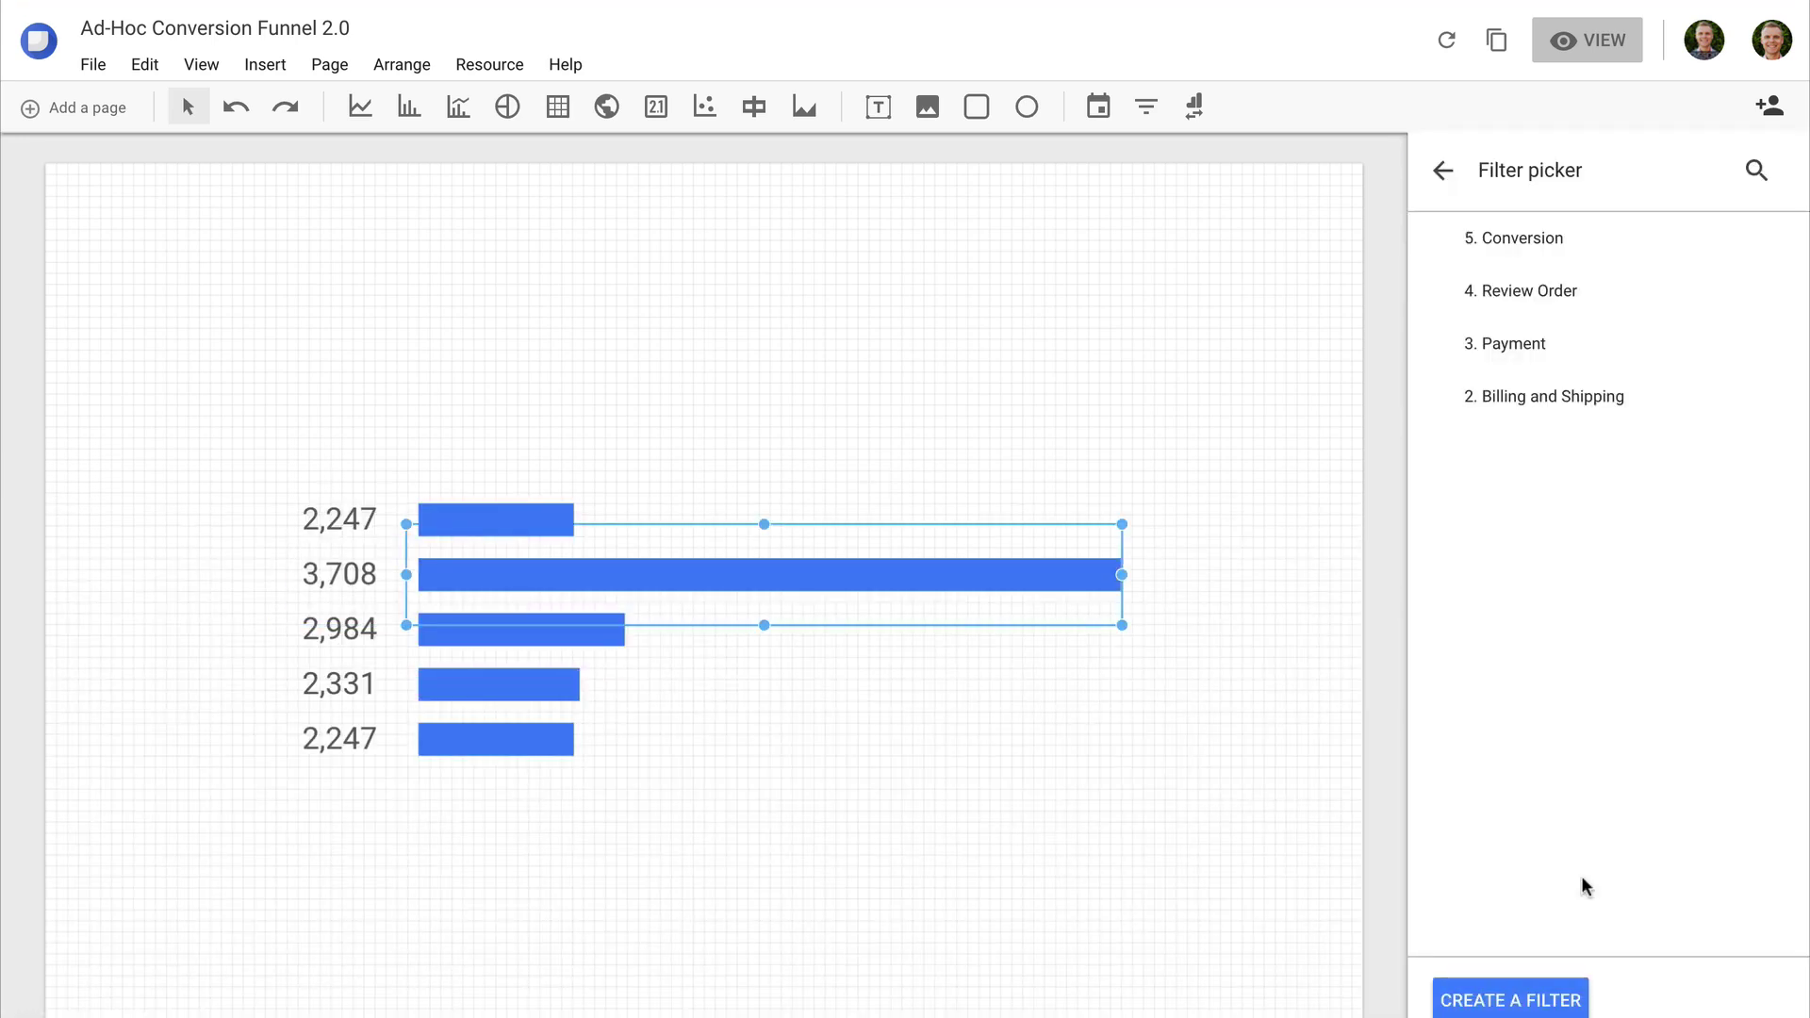
pyautogui.click(1539, 408)
# Step: Remove the Conversion filter from the first-row scorecard and start a new filter named "1. Cart"
pyautogui.click(392, 518)
pyautogui.click(1671, 826)
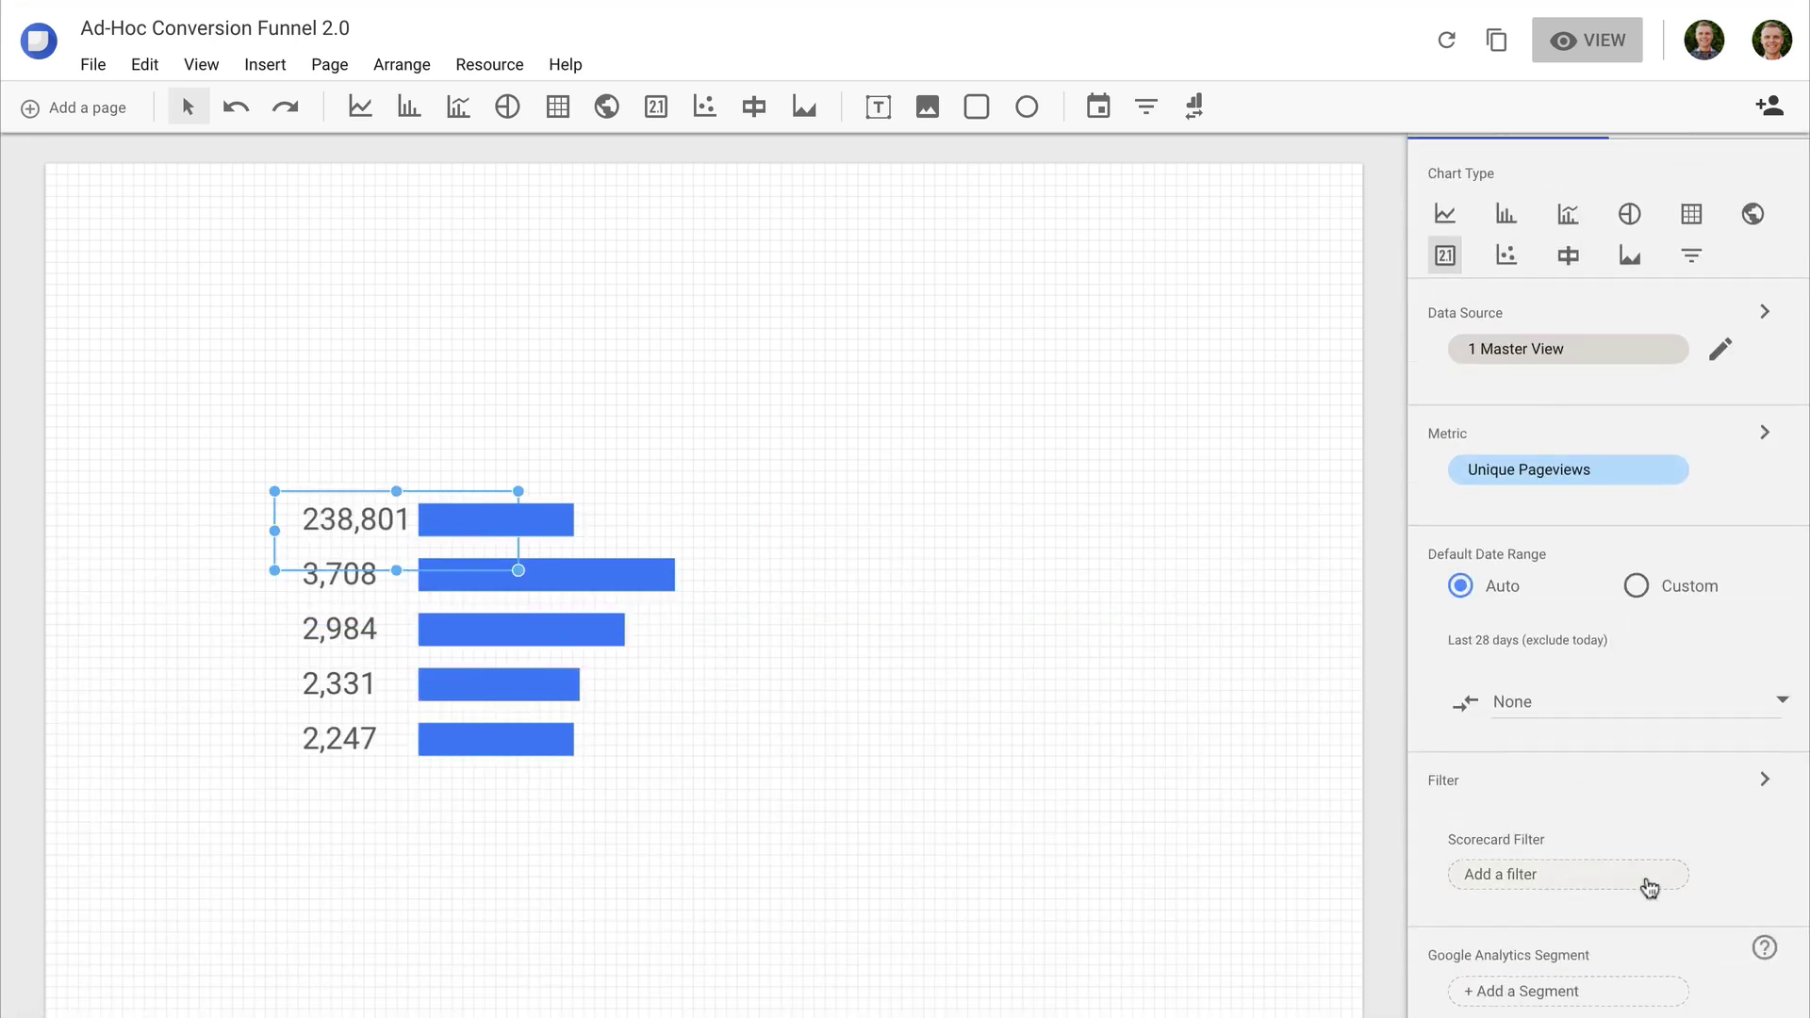
pyautogui.click(1498, 873)
pyautogui.click(1508, 995)
pyautogui.click(282, 600)
pyautogui.write('1. Cart')
# Step: Set the Cart filter to include Page Contains "/basket.html" and save it
pyautogui.click(307, 673)
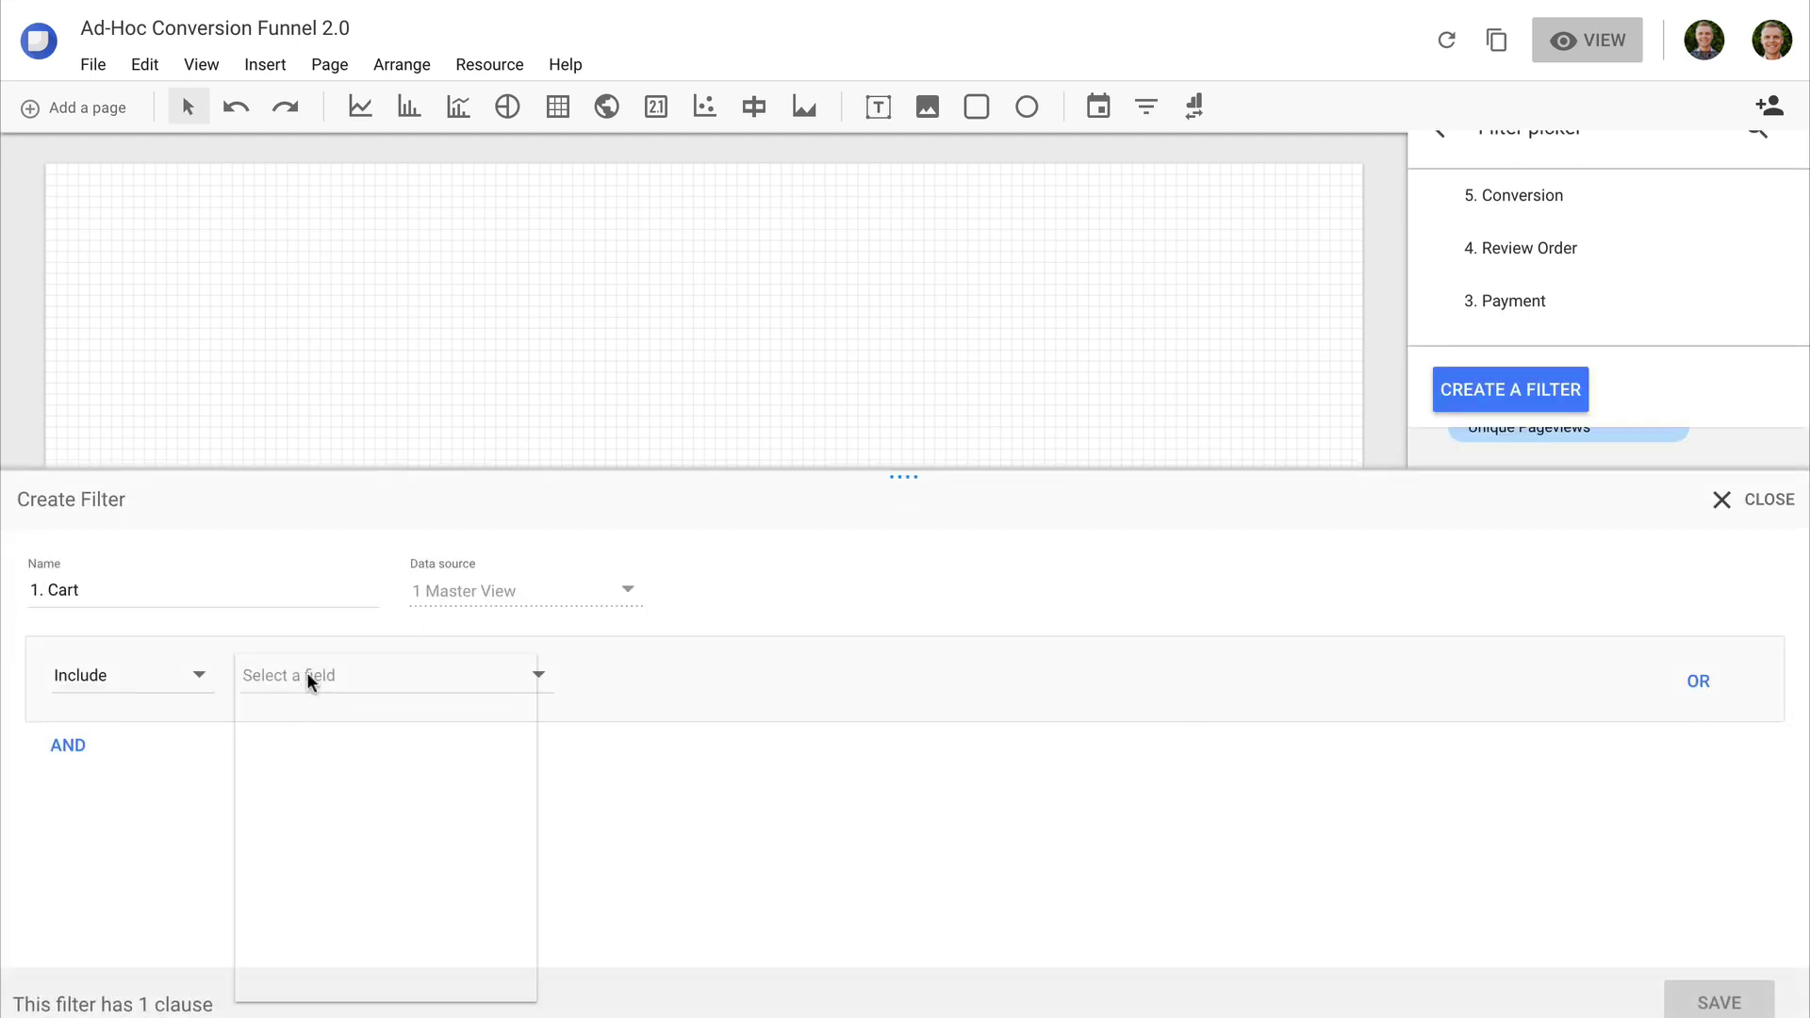
pyautogui.write('page')
pyautogui.scroll(-3, 466, 784)
pyautogui.click(348, 911)
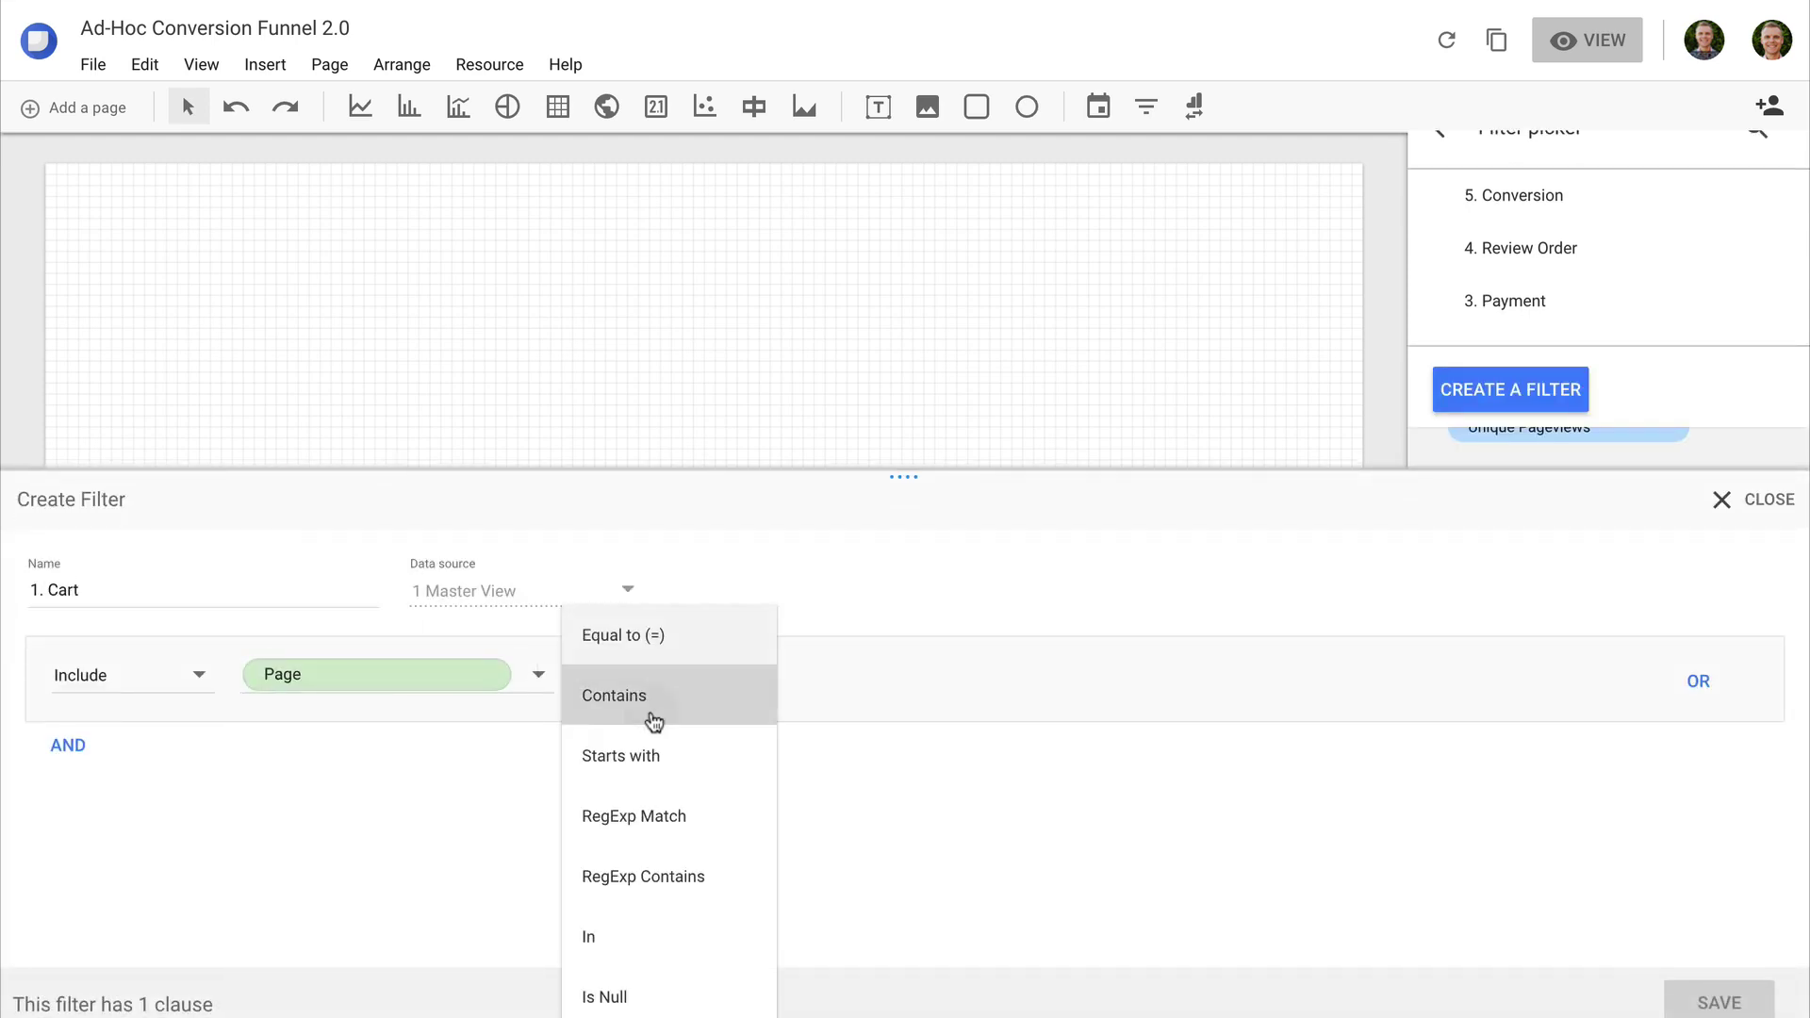
pyautogui.click(649, 712)
pyautogui.write('/basket.html')
pyautogui.click(1718, 1002)
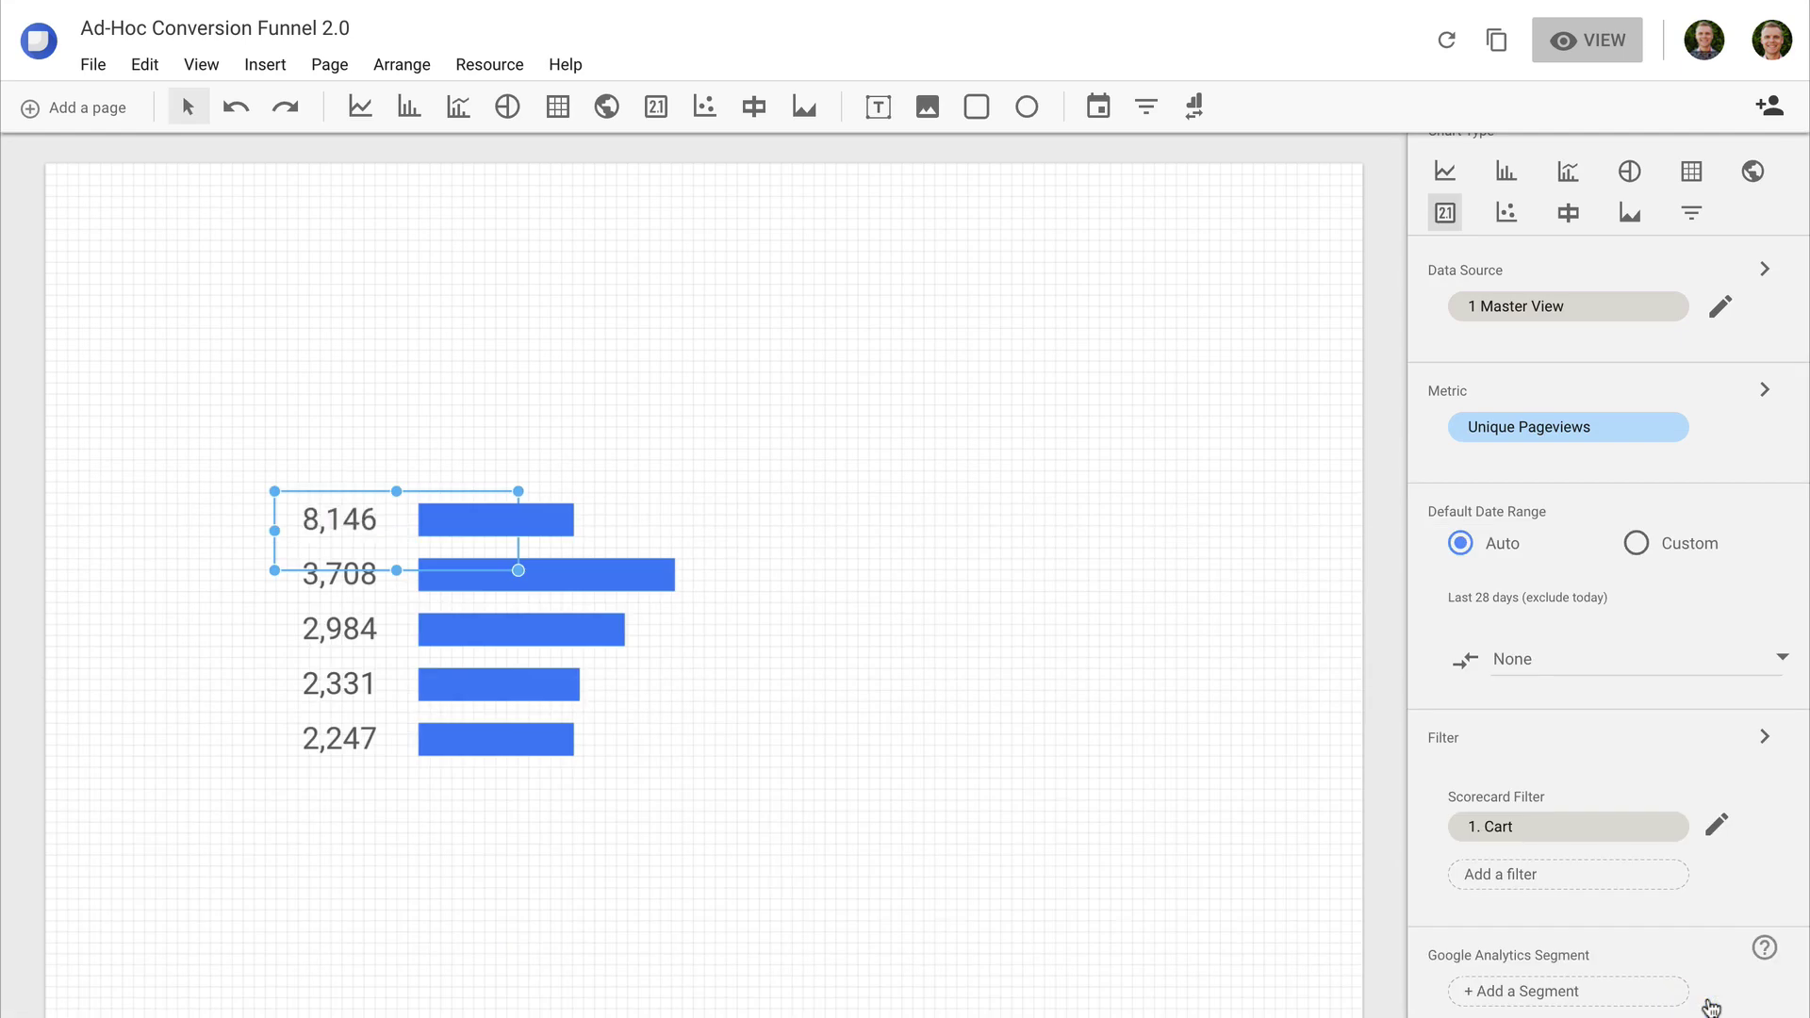
# Step: Replace the first-row bullet chart's filter with "1. Cart"
pyautogui.click(943, 518)
pyautogui.scroll(-3, 1648, 780)
pyautogui.click(1660, 926)
pyautogui.click(1583, 928)
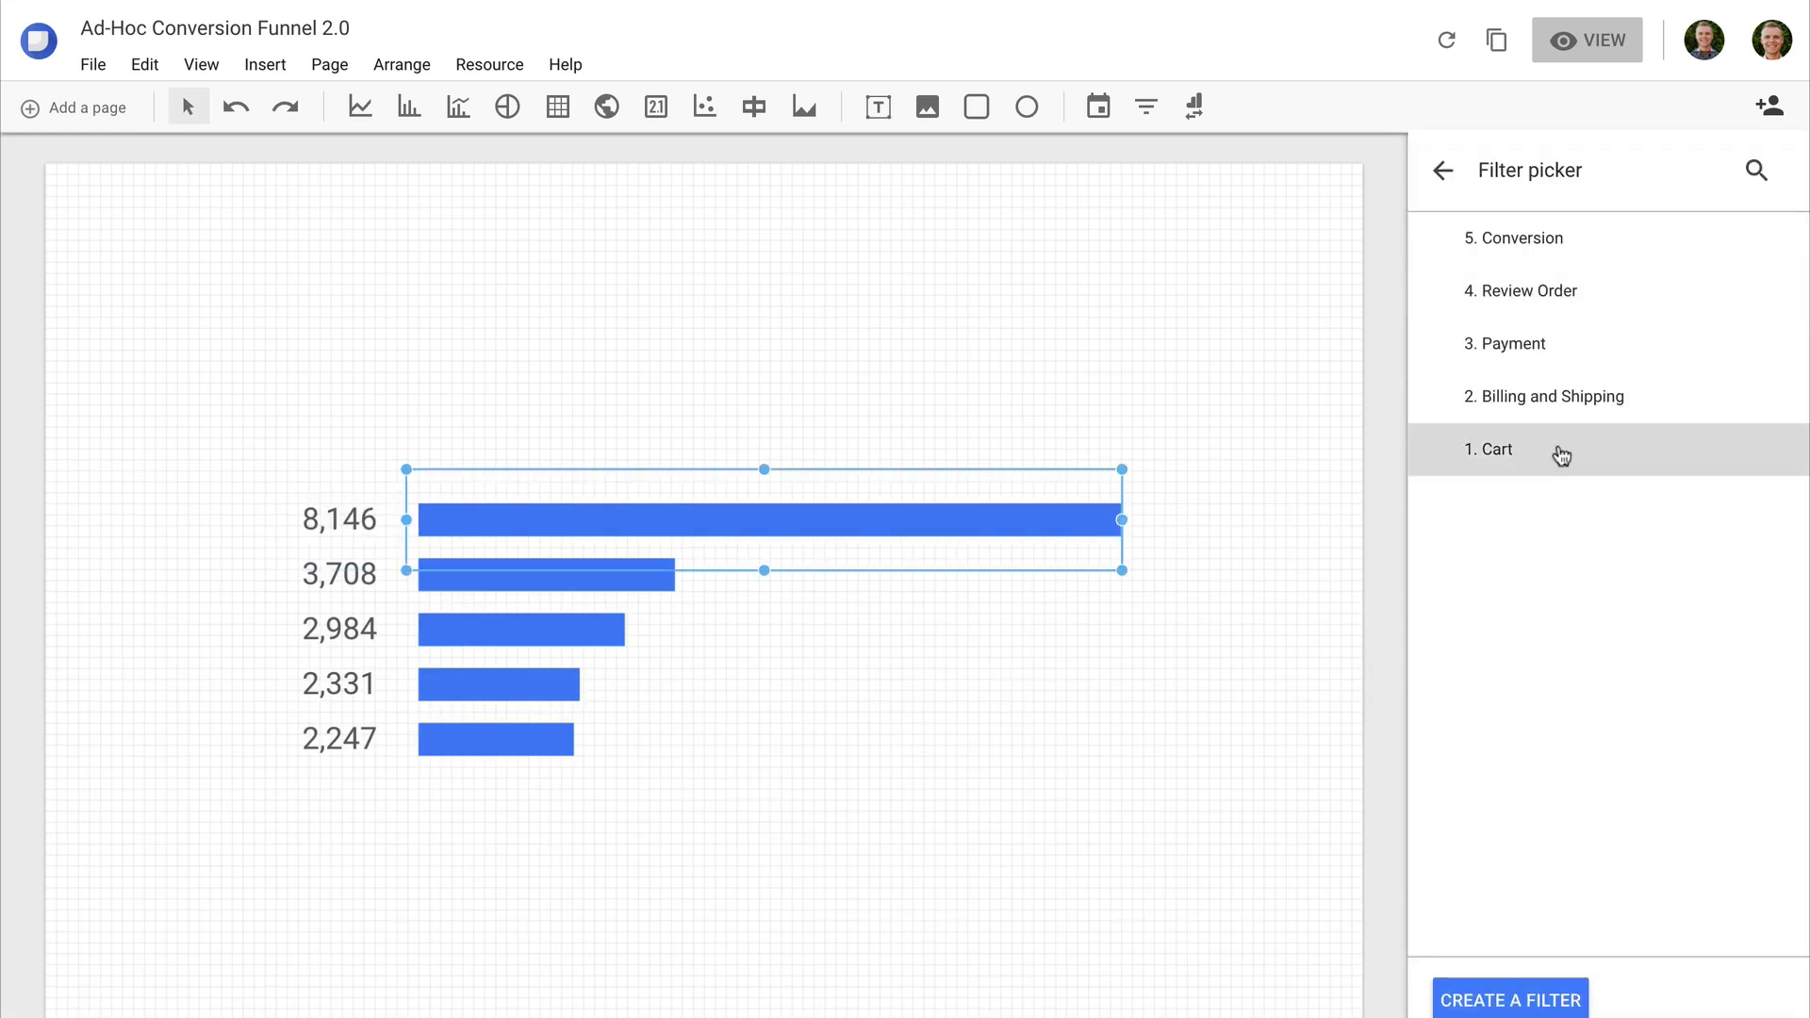
pyautogui.click(1559, 454)
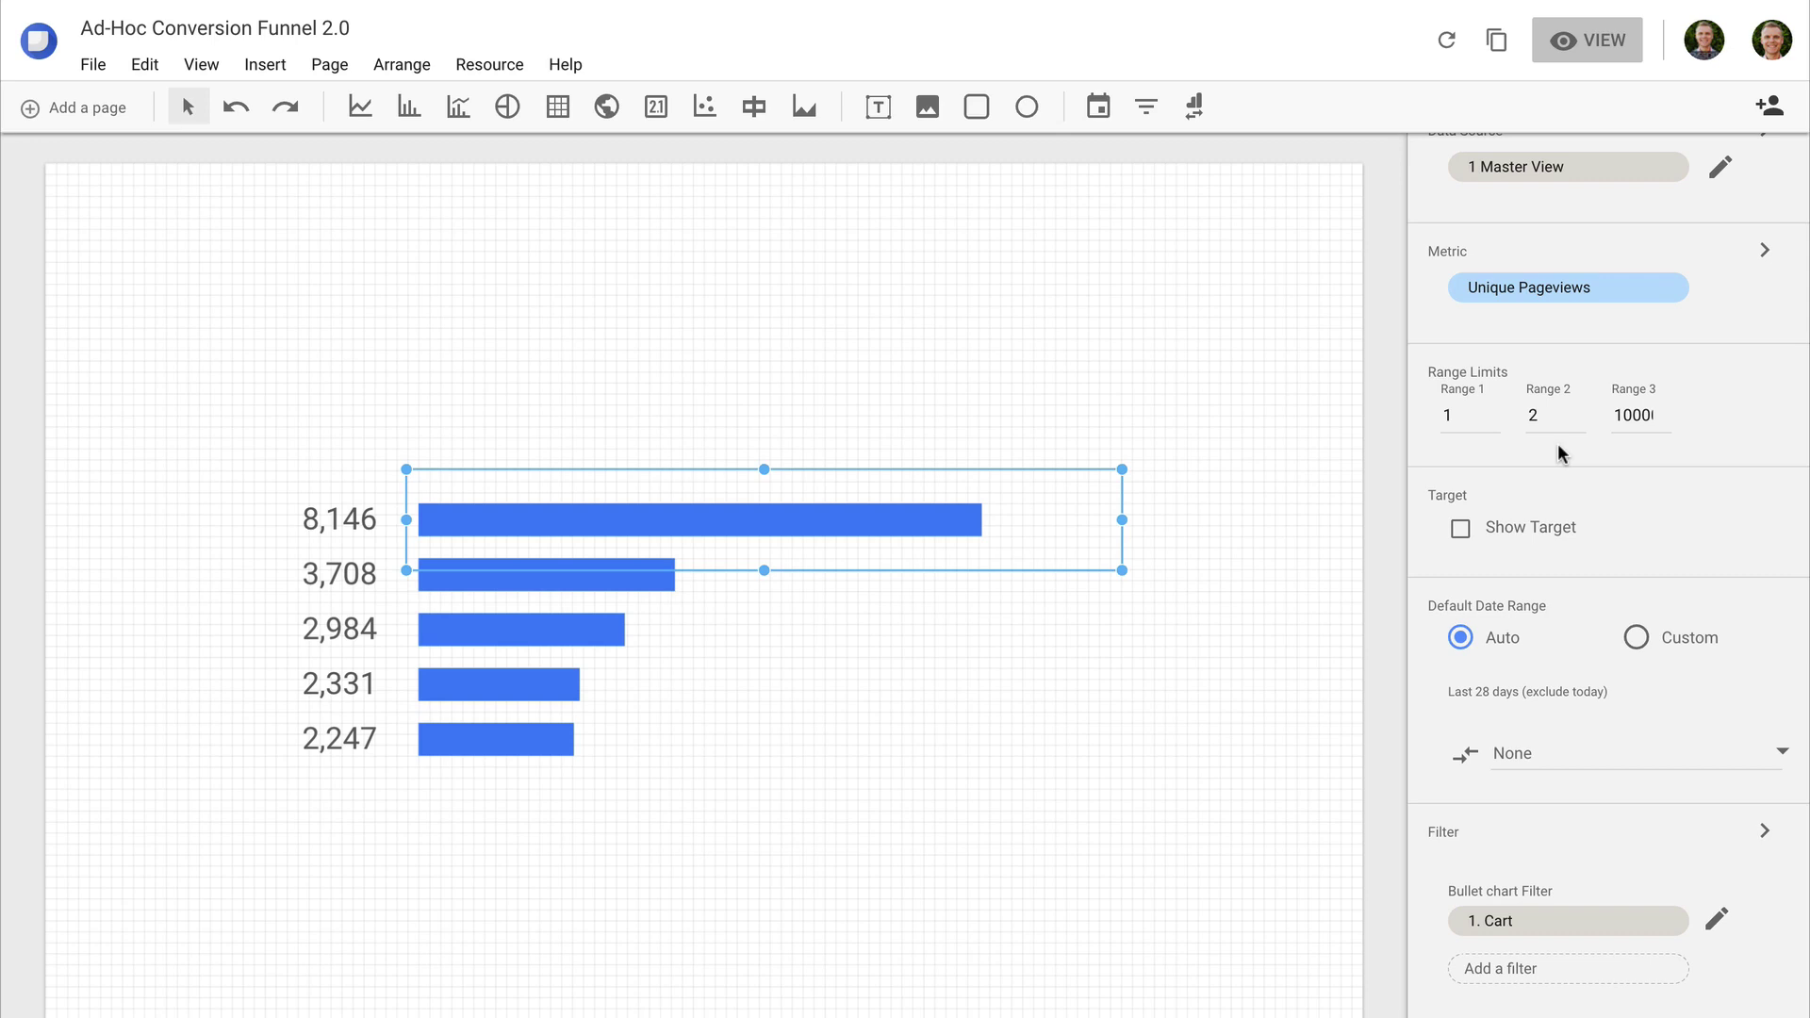
# Step: Add a date range control above the bars and place a Source filter control directly beside it
pyautogui.click(1101, 114)
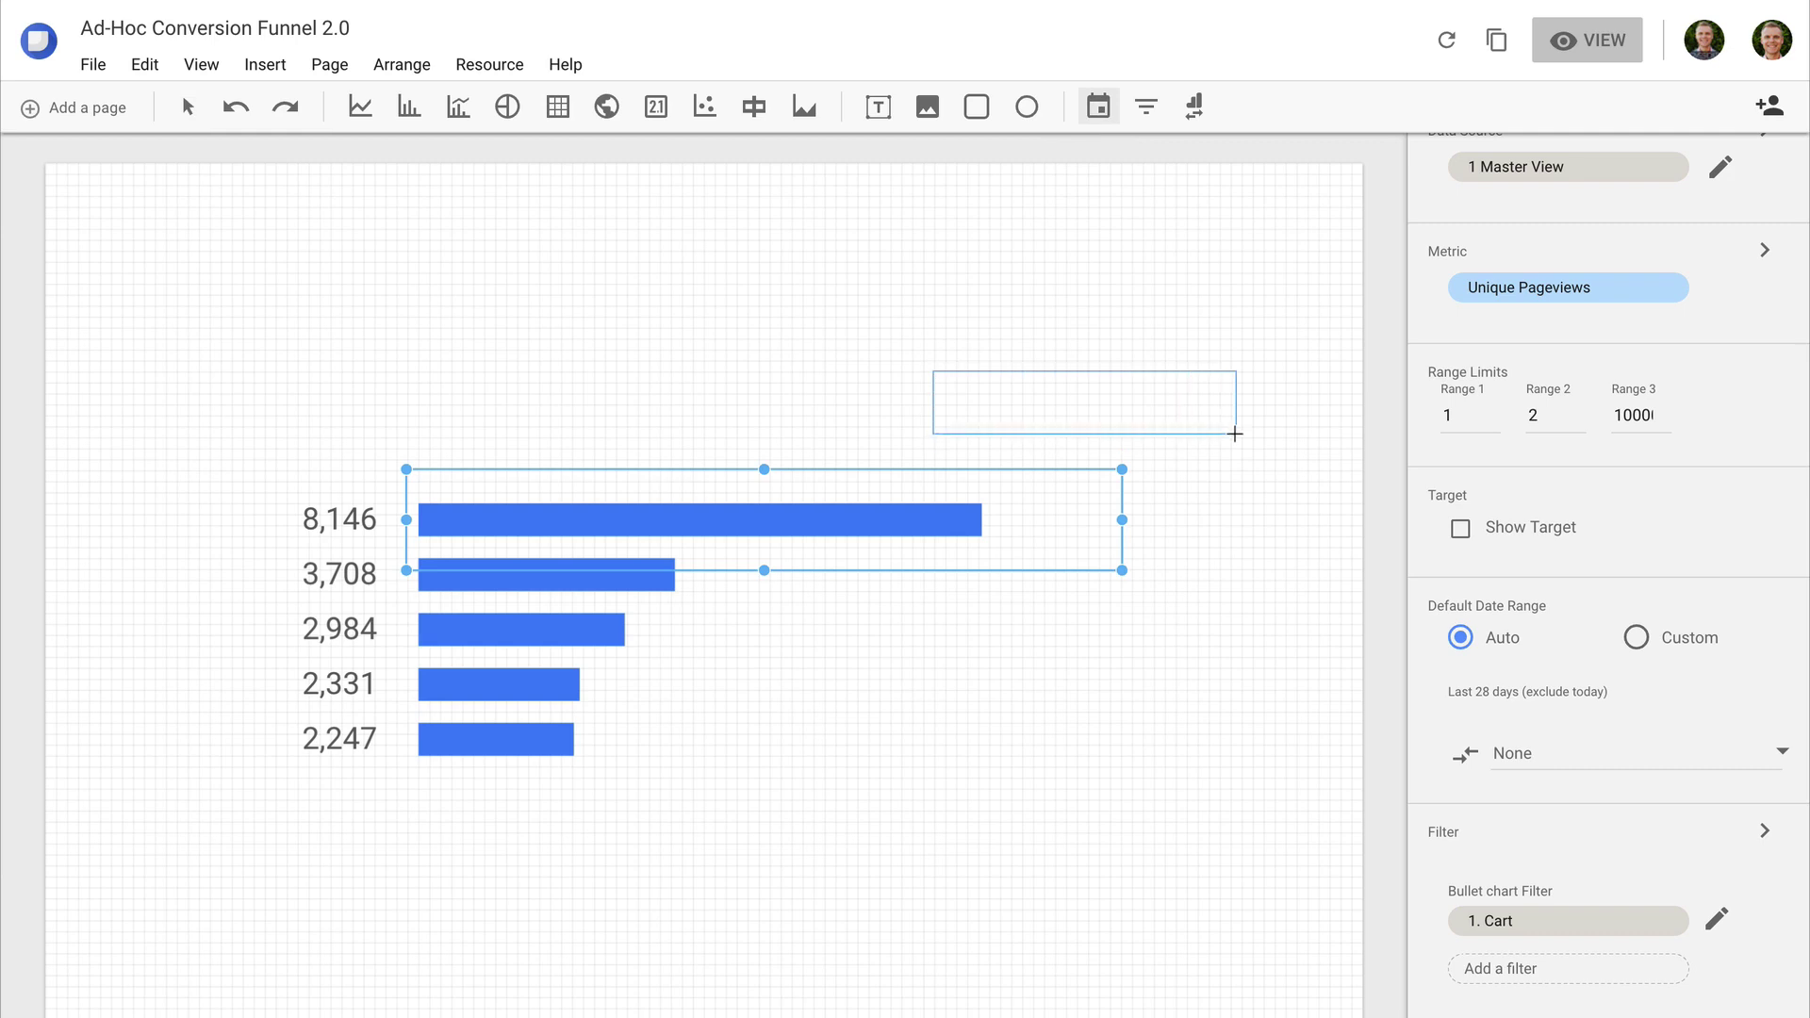
pyautogui.moveTo(1235, 434); pyautogui.dragTo(1231, 434)
pyautogui.click(1146, 106)
pyautogui.moveTo(911, 372); pyautogui.dragTo(750, 465)
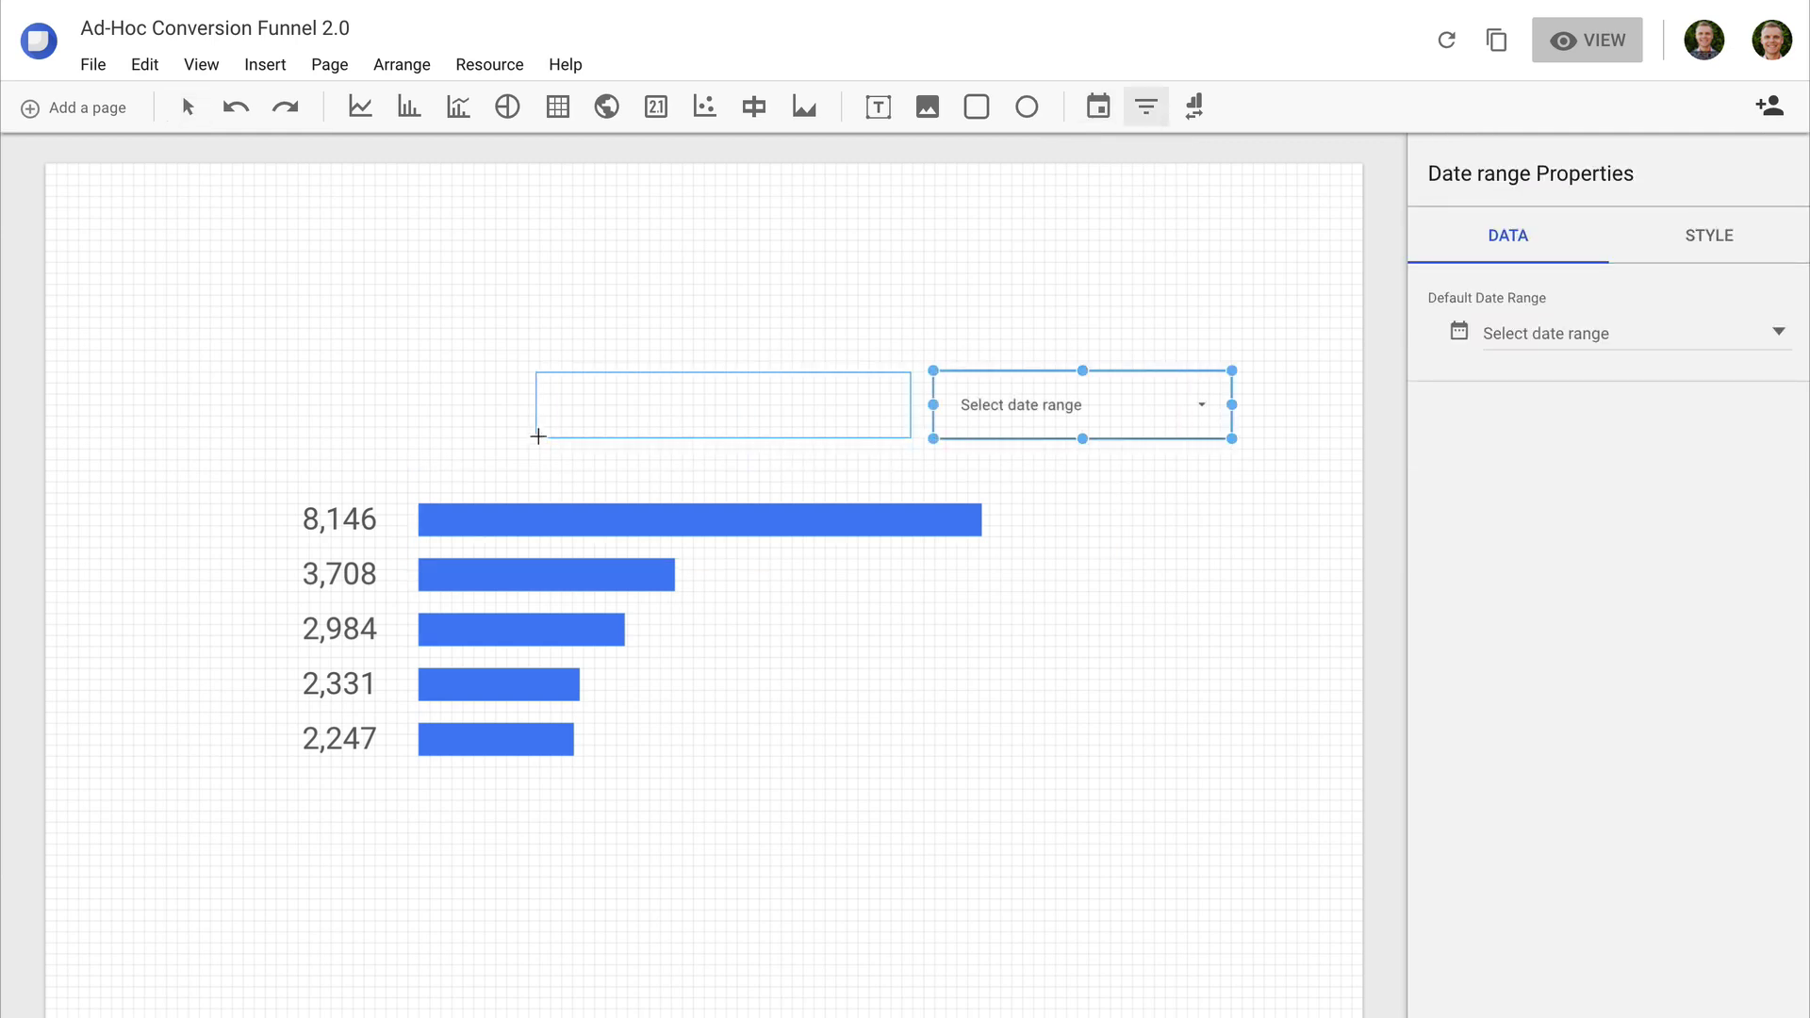
pyautogui.moveTo(537, 436); pyautogui.dragTo(517, 439)
# Step: Add a data control in the same row, before the Source filter control
pyautogui.click(1194, 106)
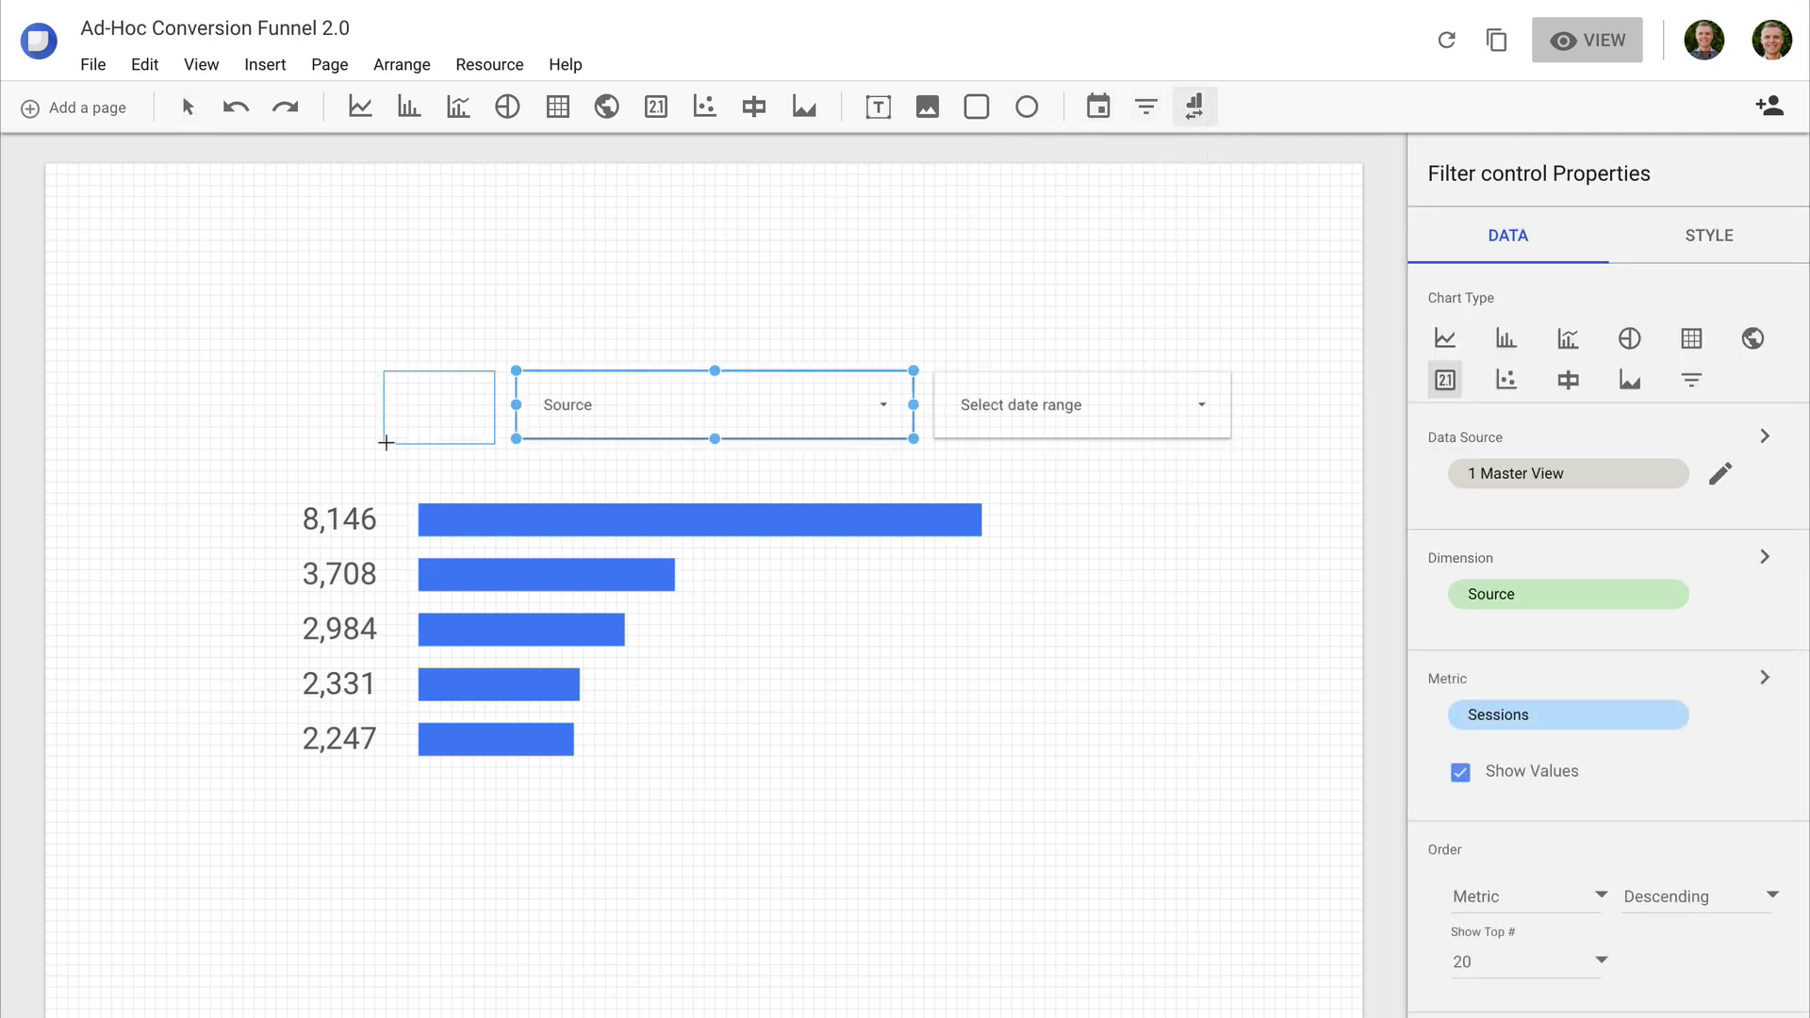
pyautogui.moveTo(211, 437); pyautogui.dragTo(210, 438)
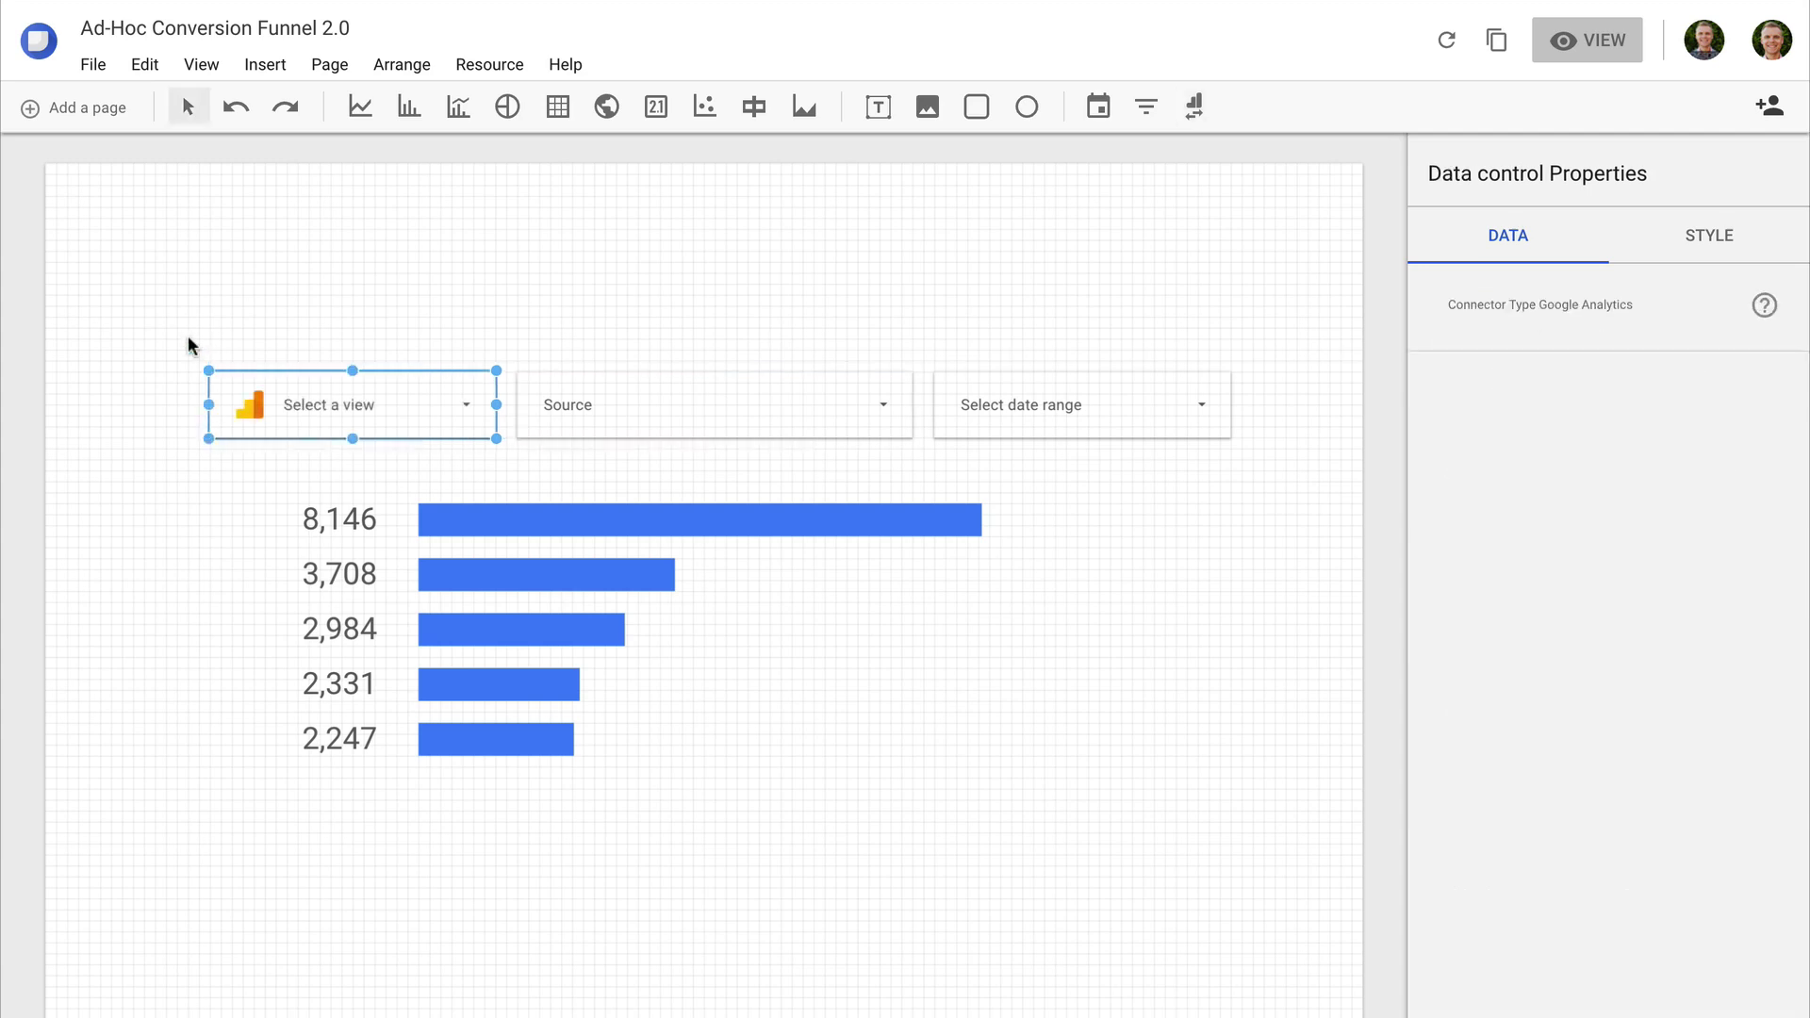
# Step: Color the first-row bar the palest blue and the second-row bar the next darker blue
pyautogui.click(523, 516)
pyautogui.click(1737, 251)
pyautogui.click(1503, 348)
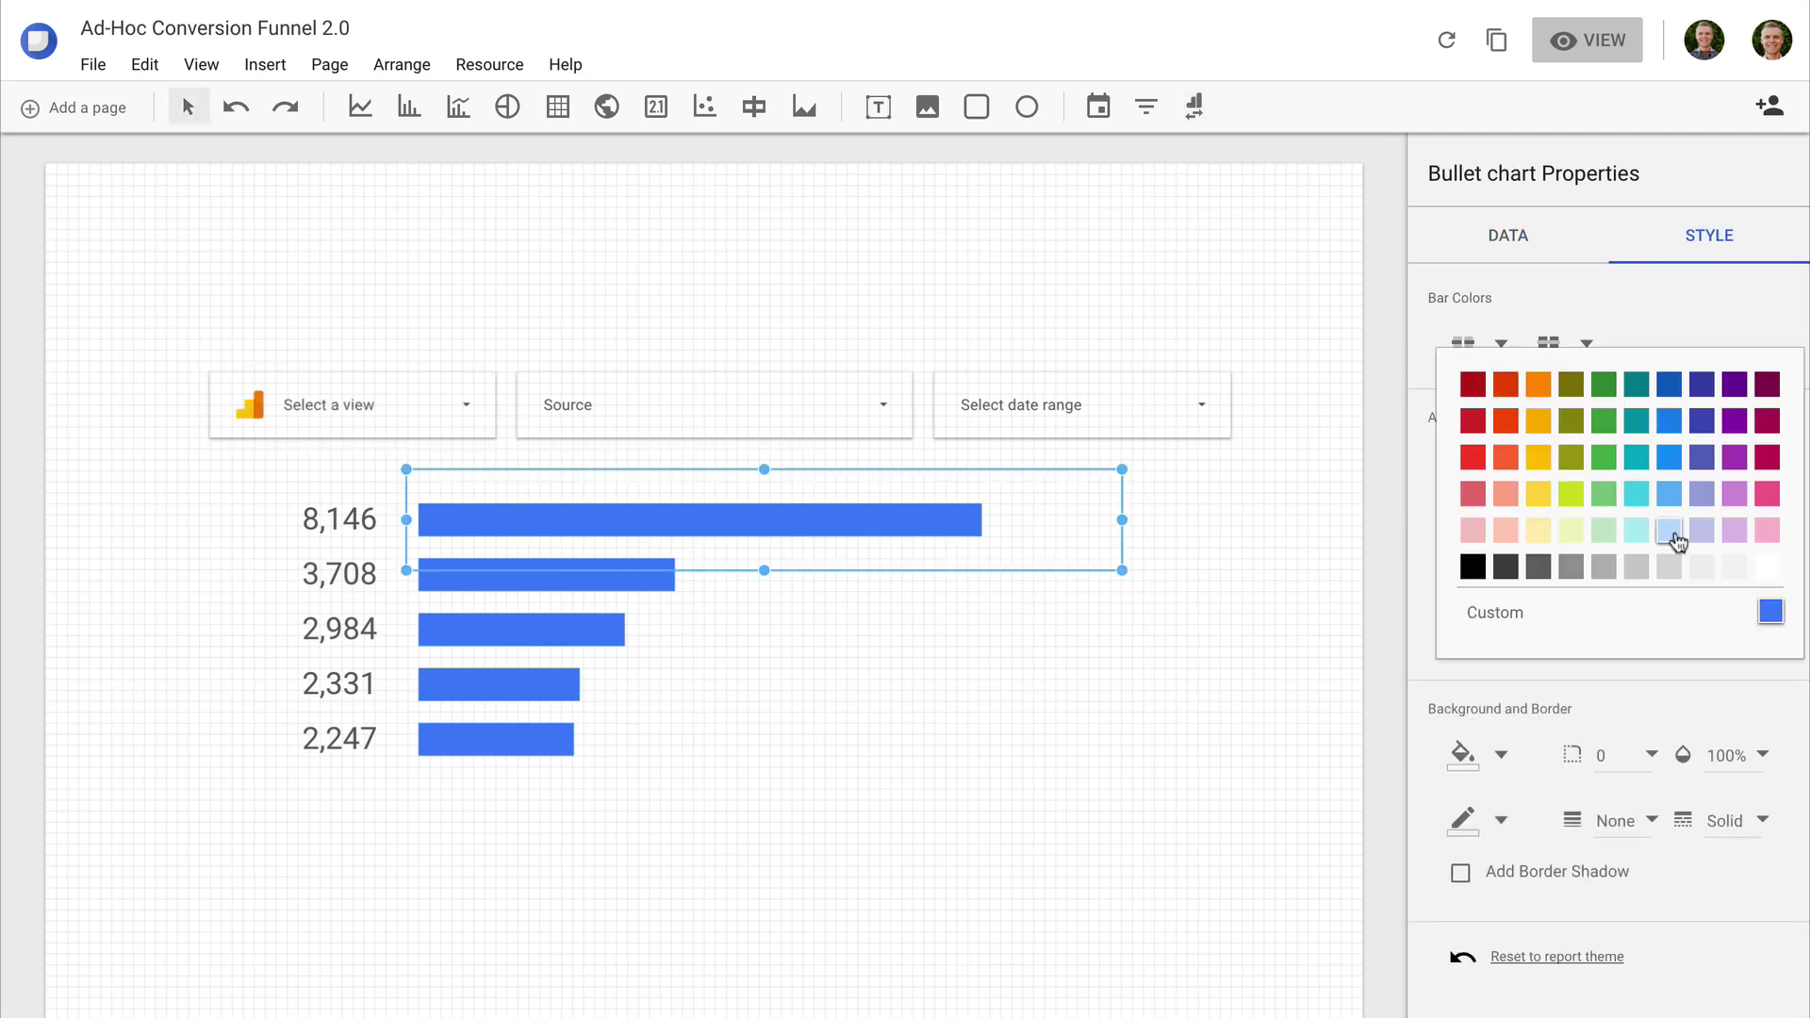
pyautogui.click(1559, 537)
pyautogui.click(1464, 345)
pyautogui.click(1668, 493)
# Step: Color the third-row bar medium blue and the fourth-row bar one shade darker
pyautogui.click(970, 596)
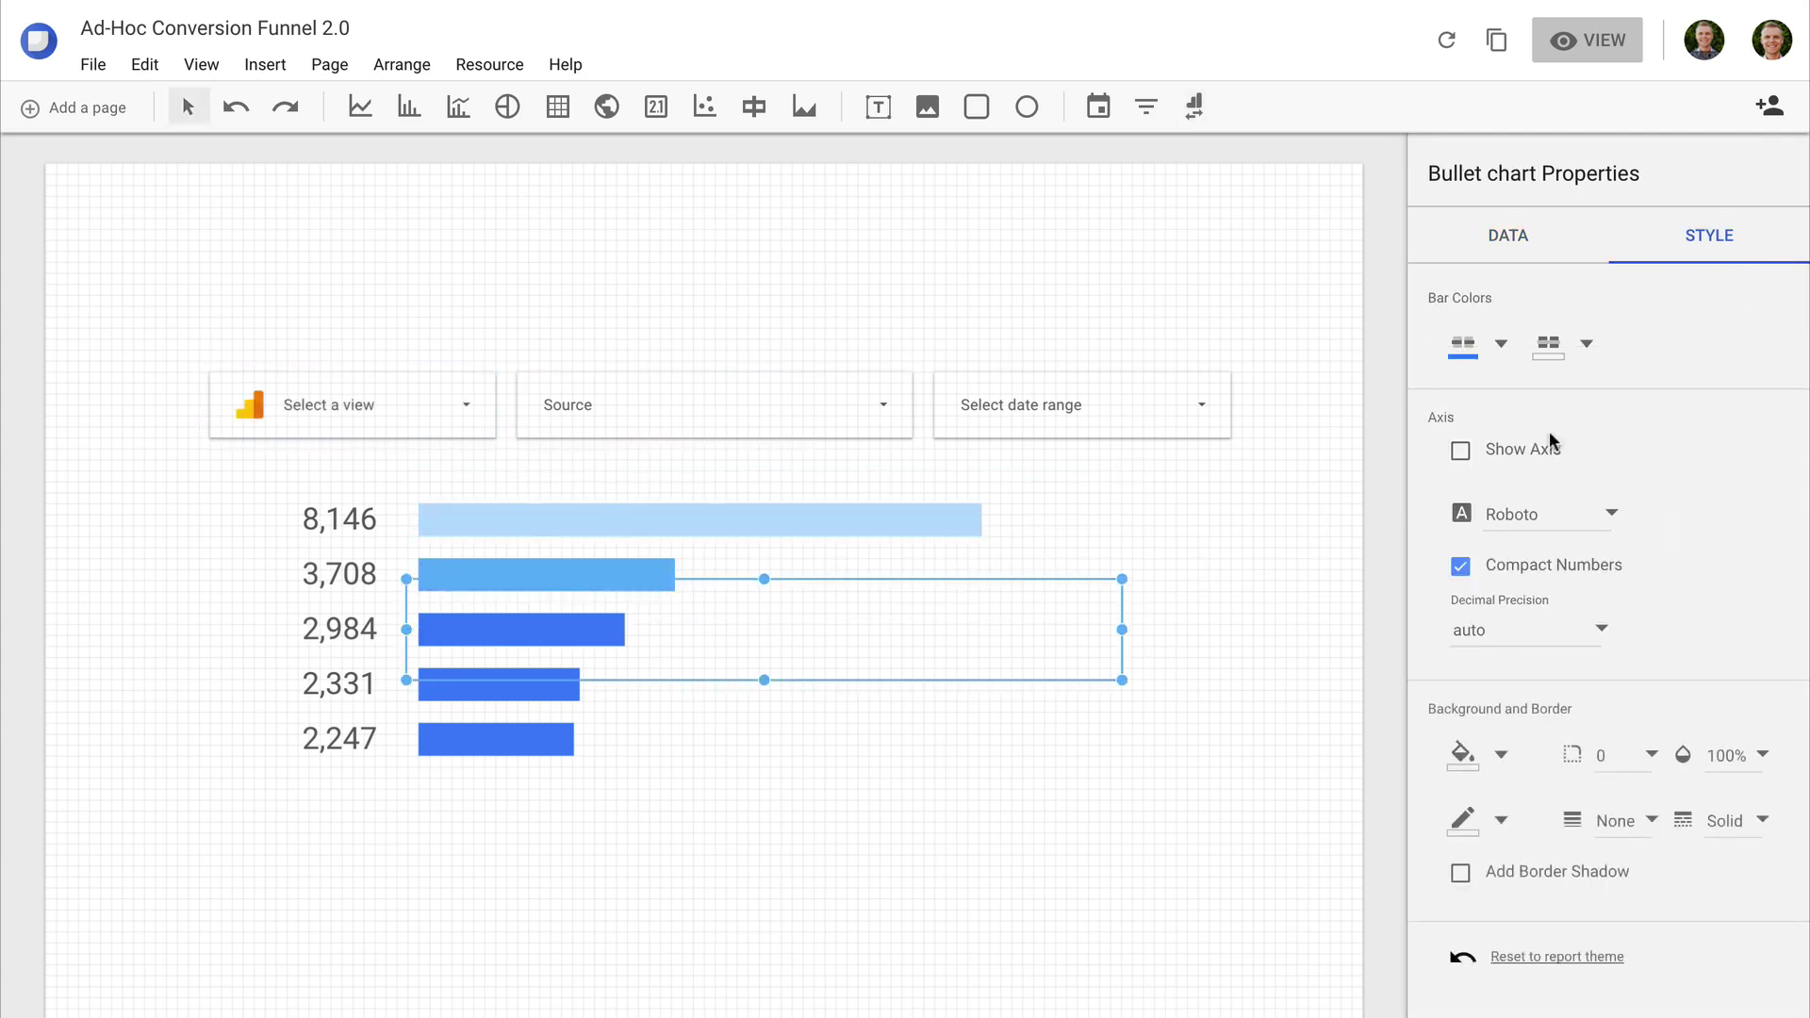
pyautogui.click(1464, 345)
pyautogui.click(1670, 458)
pyautogui.click(565, 681)
pyautogui.click(1463, 345)
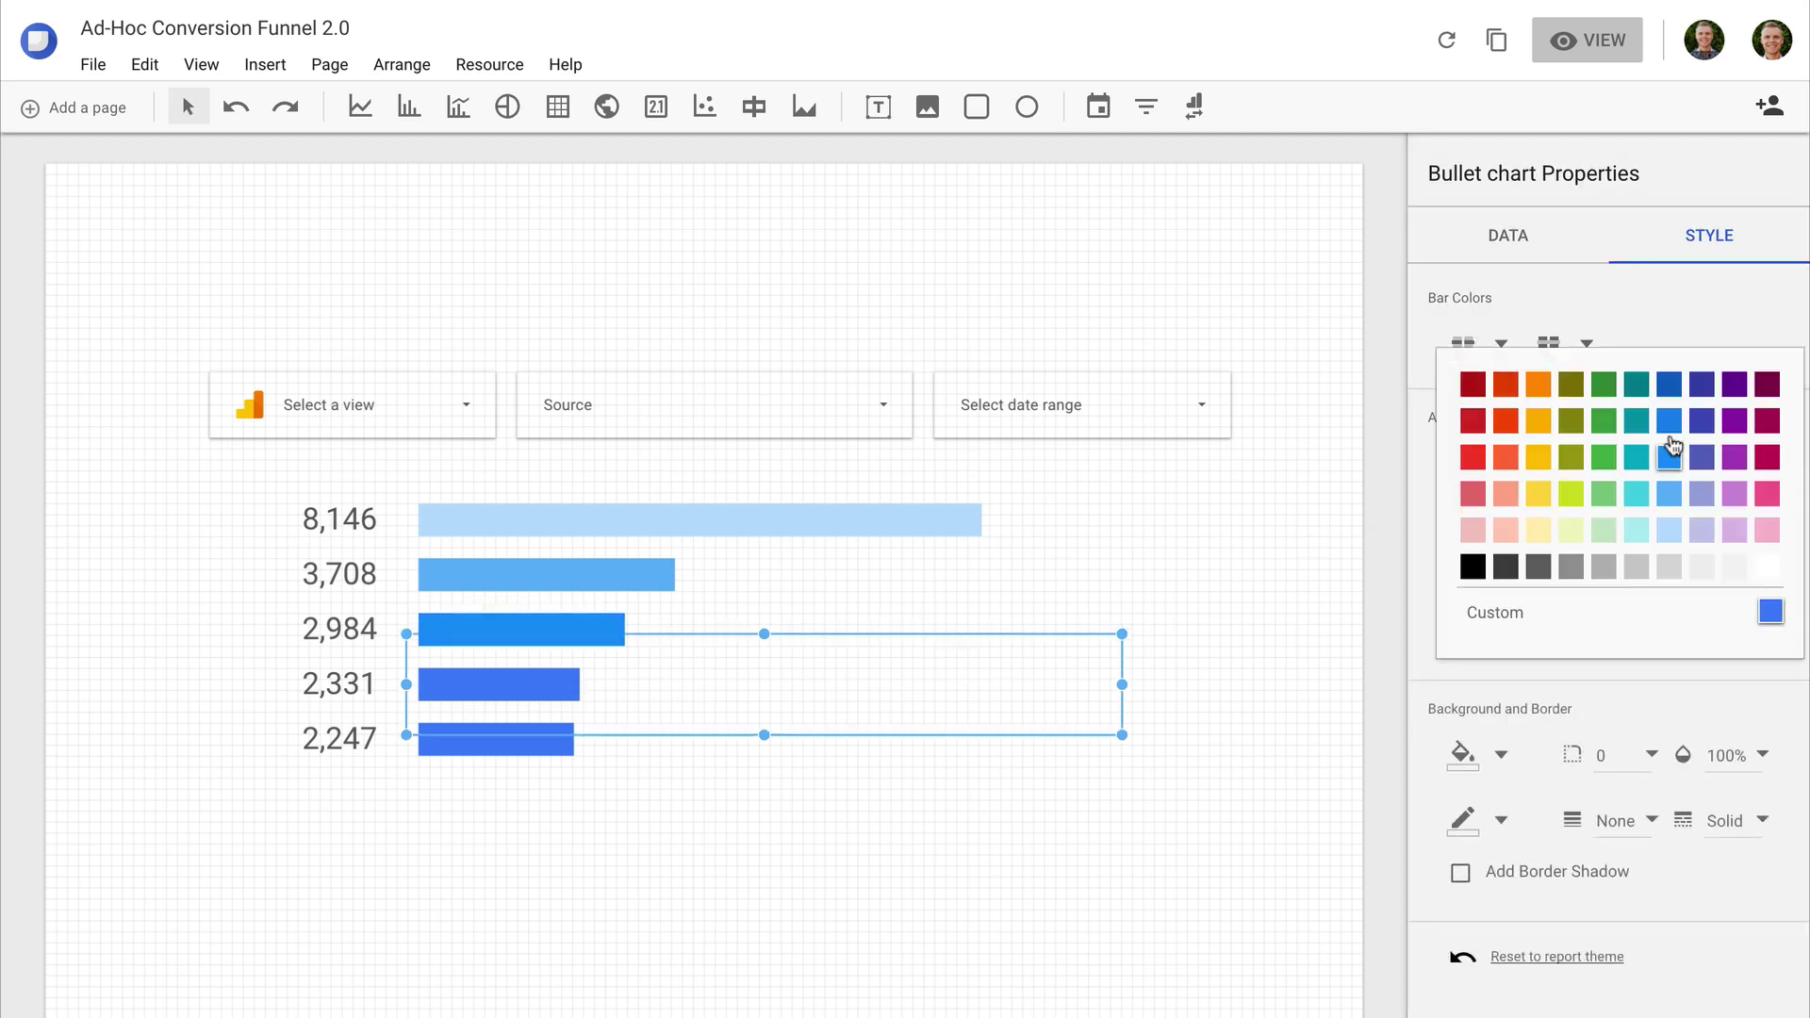
pyautogui.click(1669, 420)
# Step: Color the fifth-row bar the darkest blue in the same palette column and deselect it
pyautogui.click(575, 754)
pyautogui.click(1463, 345)
pyautogui.click(1669, 390)
pyautogui.click(1241, 530)
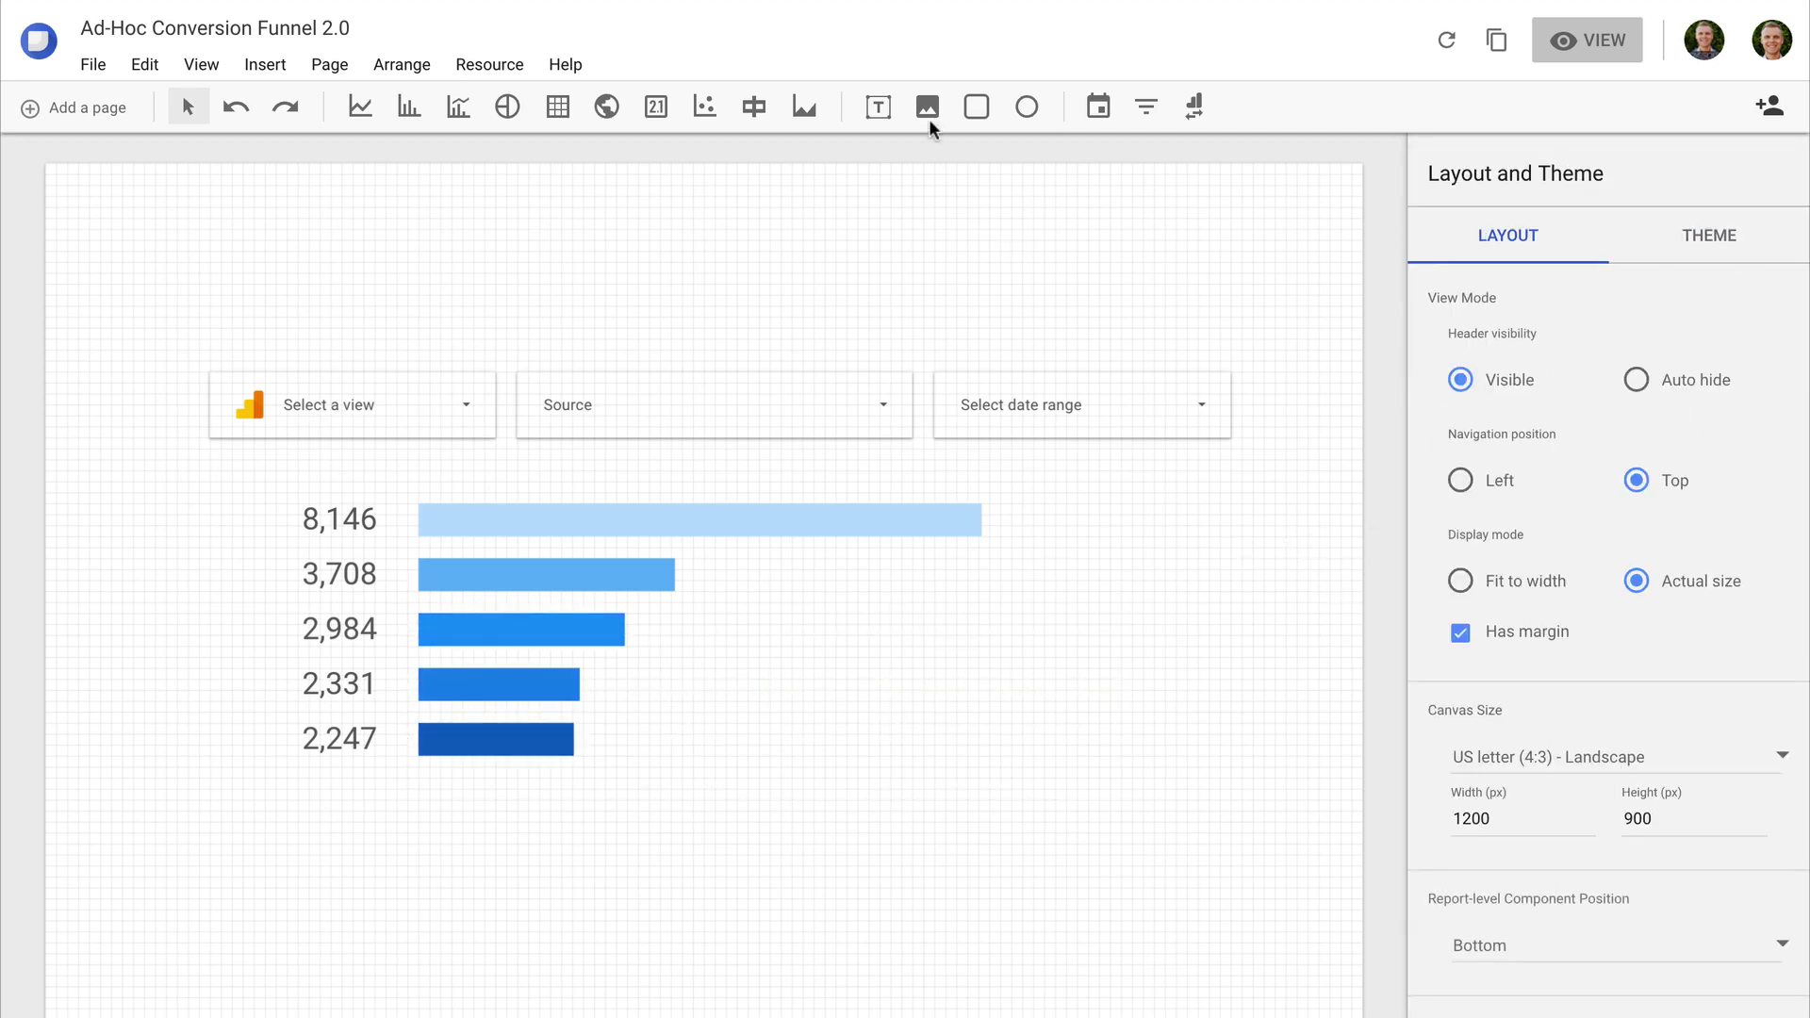
# Step: Draw a rectangle over the funnel spanning the control row's width, with a white fill and border radius 1
pyautogui.click(976, 106)
pyautogui.moveTo(817, 709); pyautogui.dragTo(1231, 800)
pyautogui.click(1500, 288)
pyautogui.click(1527, 332)
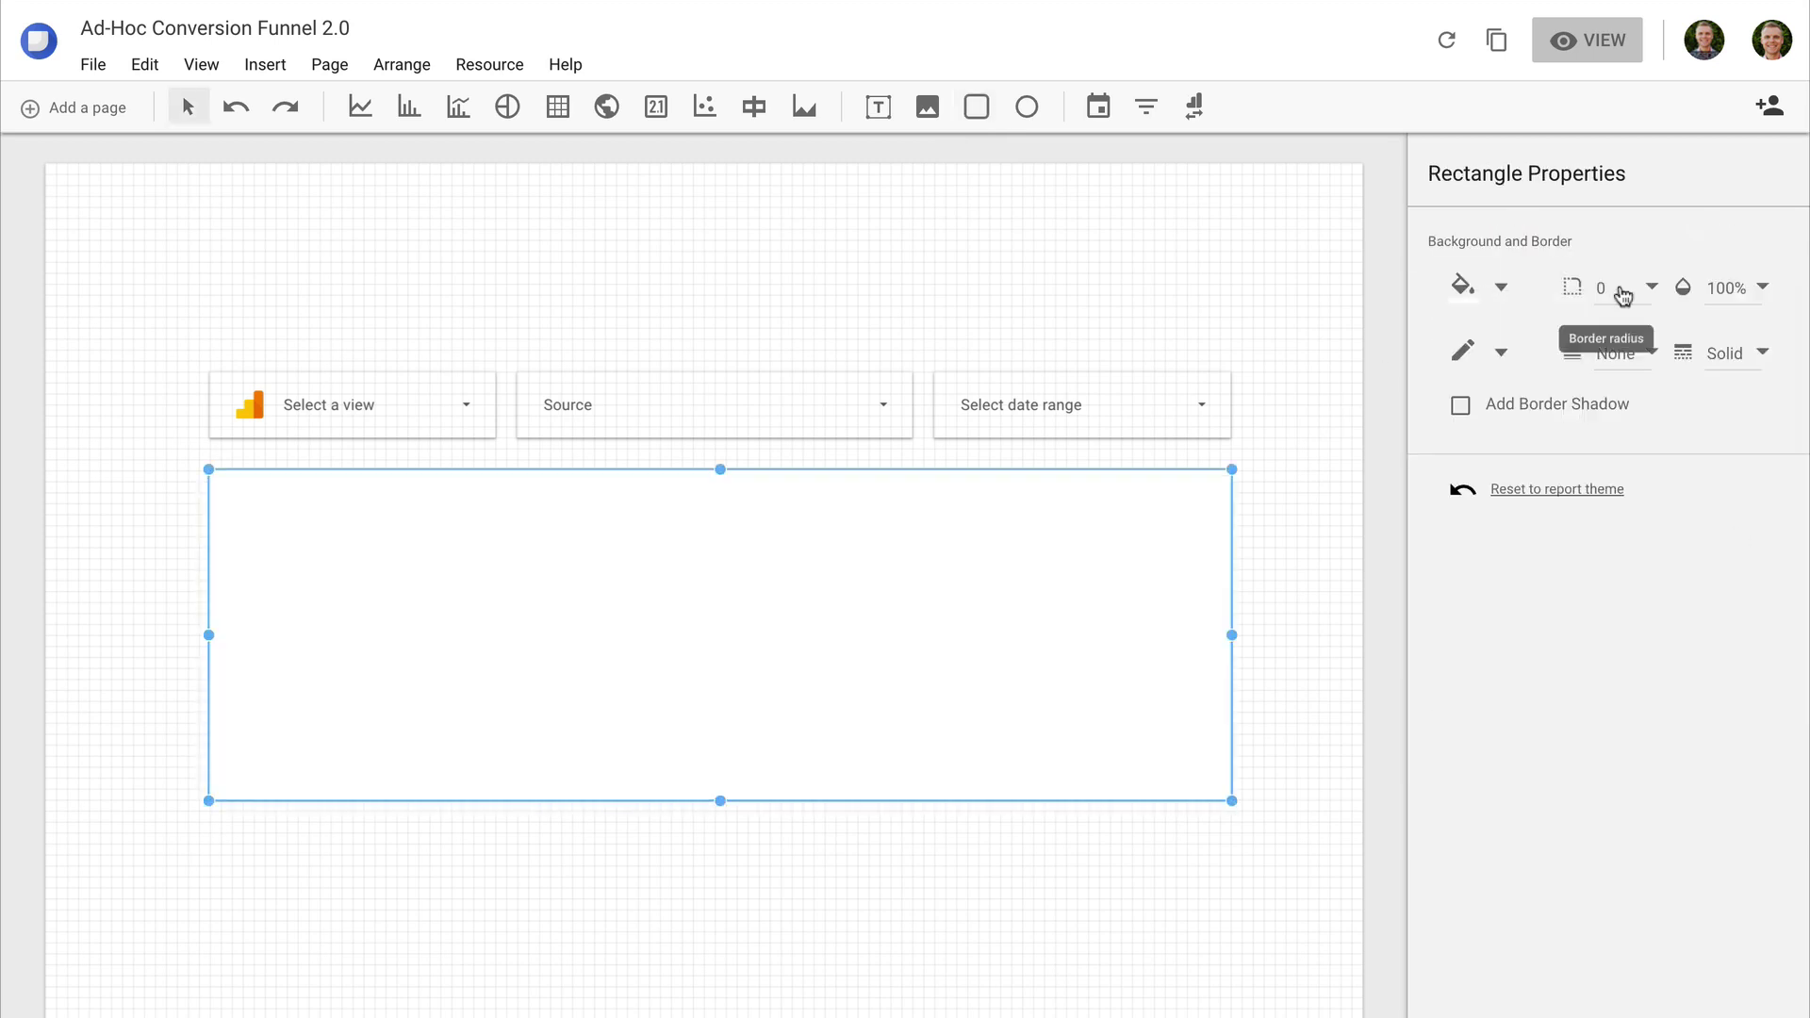
pyautogui.click(1621, 287)
pyautogui.click(1610, 349)
# Step: Send the white rectangle behind the scorecards and bars
pyautogui.click(402, 64)
pyautogui.moveTo(414, 117)
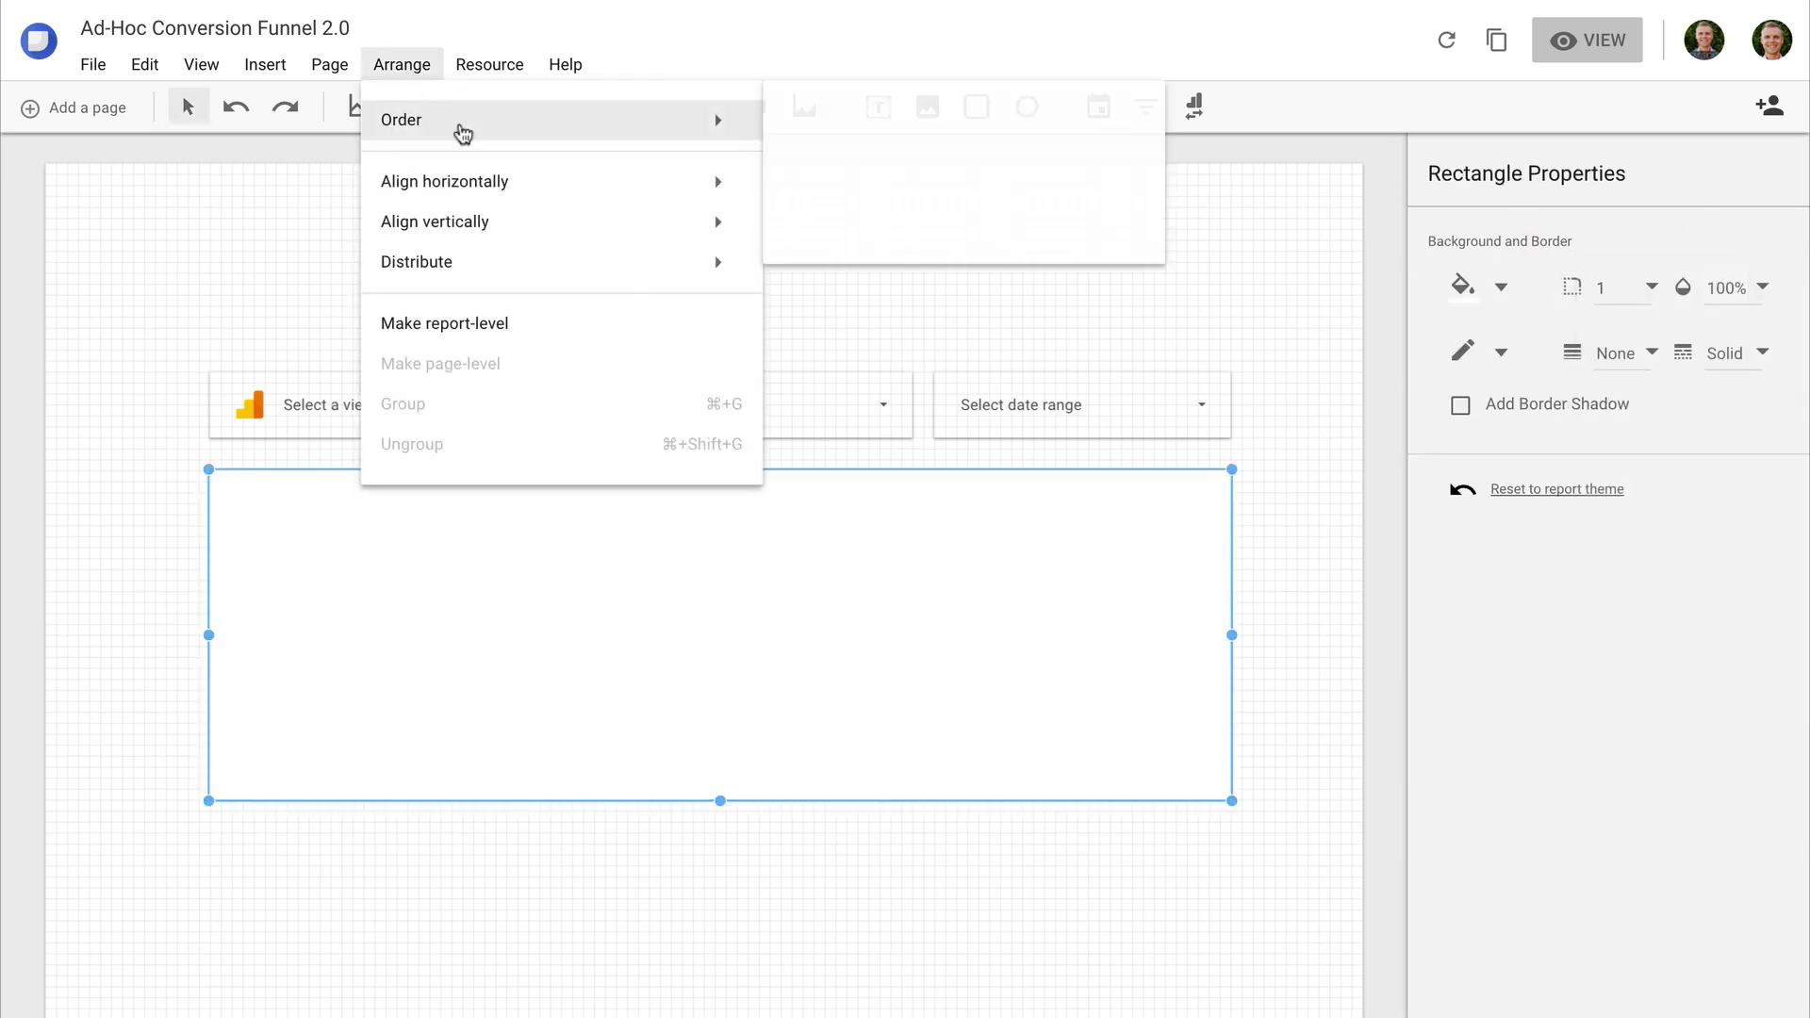
pyautogui.click(891, 241)
# Step: Shift the scorecards and bars right inside the rectangle and add a "Step 1" text label before the first row
pyautogui.moveTo(552, 866); pyautogui.dragTo(343, 548)
pyautogui.click(368, 852)
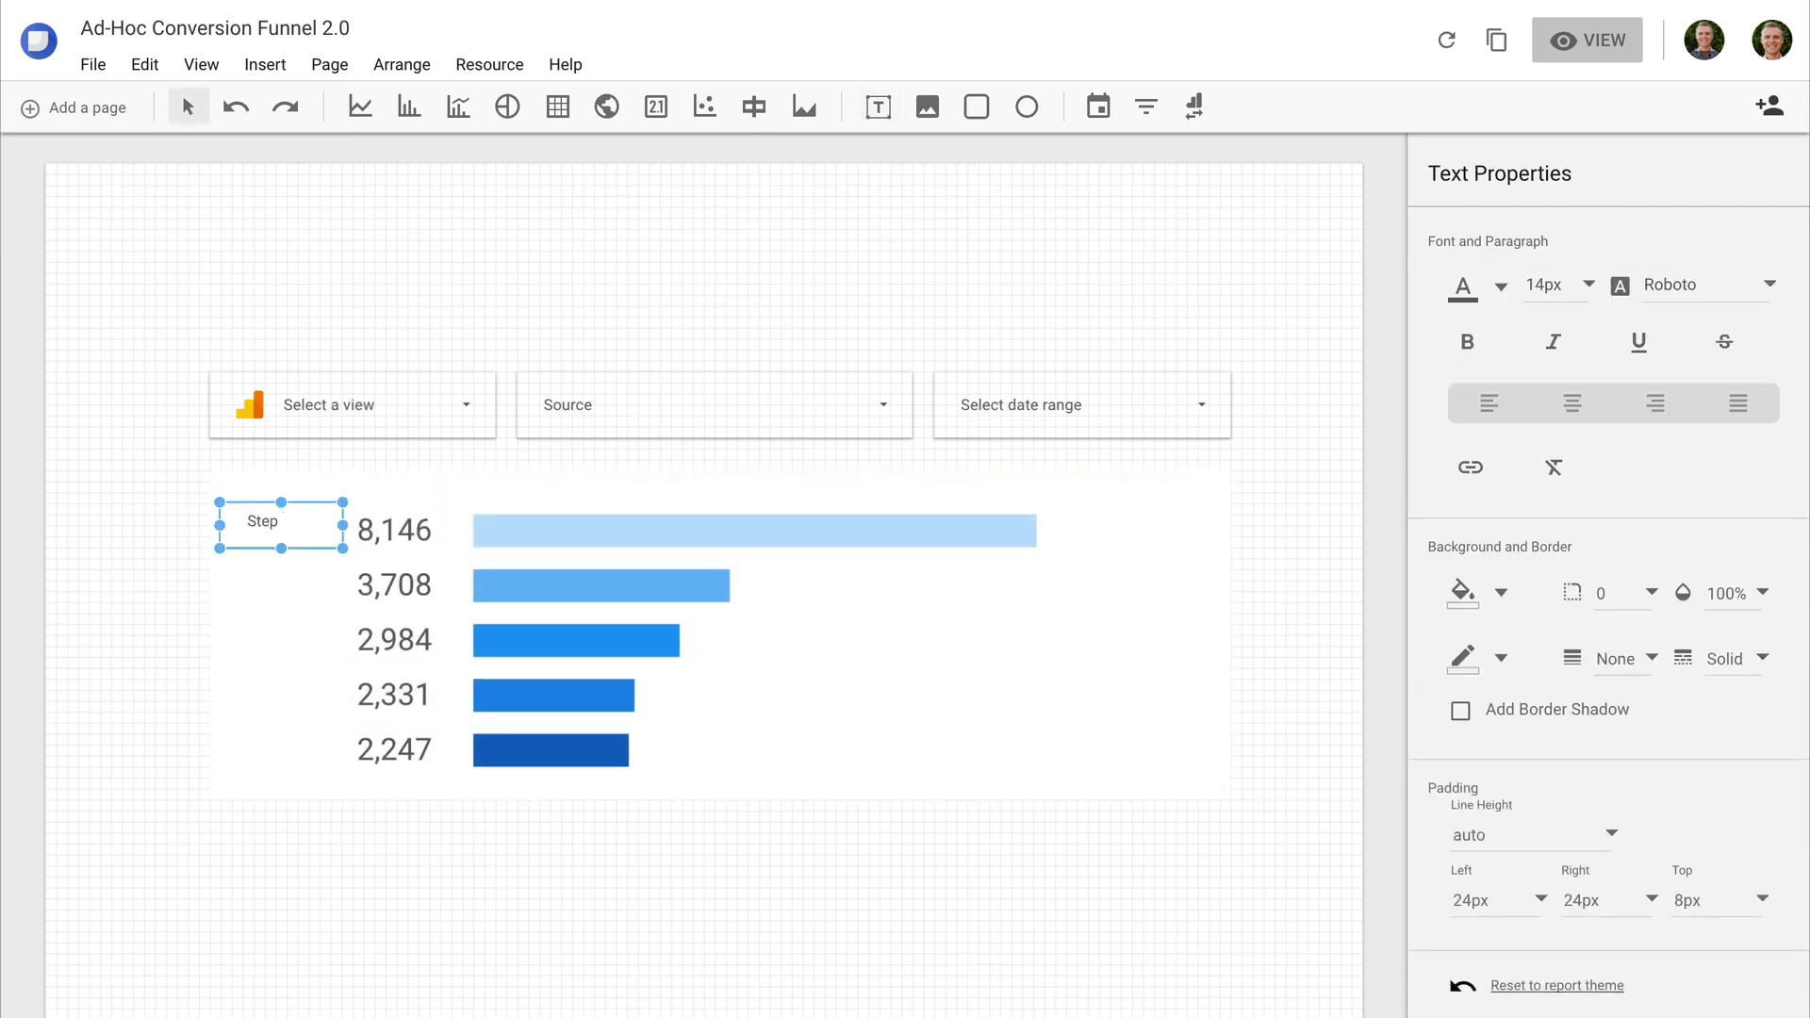
# Step: Right-align the Step 1 label, set its font size to 28px and widen its box to fit one line
pyautogui.hotkey('ctrl', 'a')
pyautogui.click(1654, 404)
pyautogui.click(1589, 284)
pyautogui.click(1572, 464)
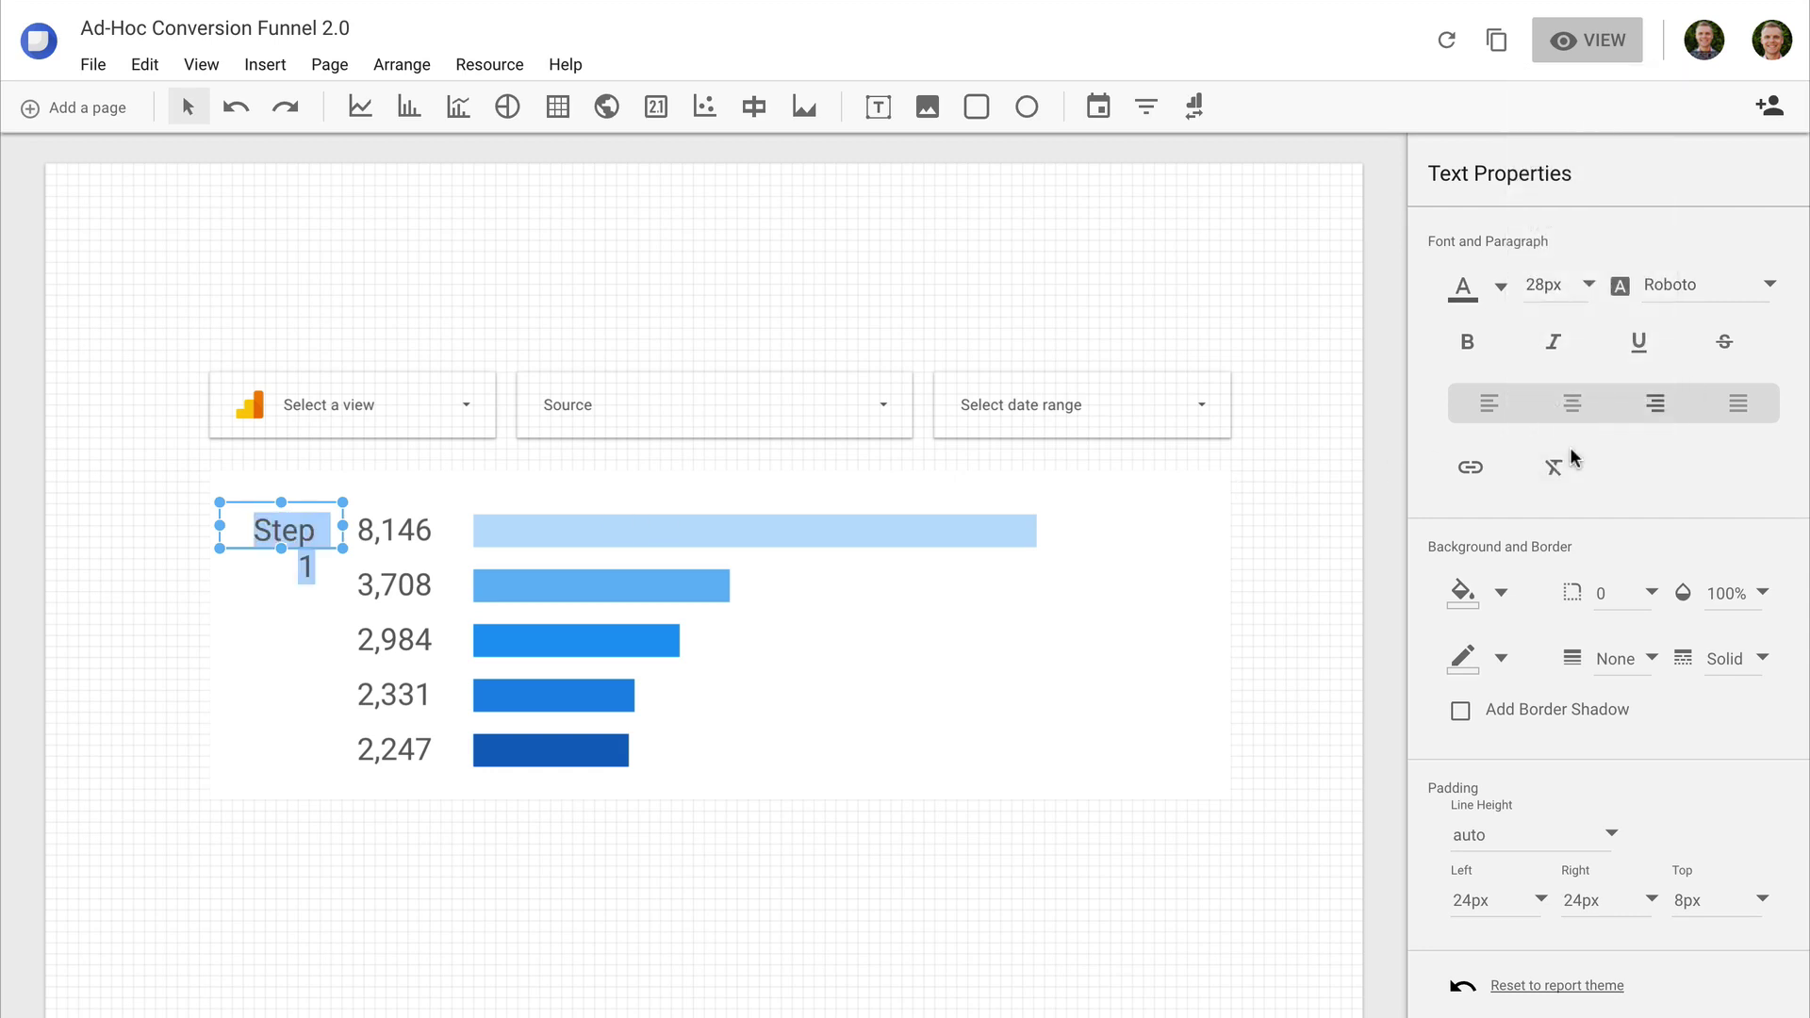
pyautogui.moveTo(220, 525); pyautogui.dragTo(199, 523)
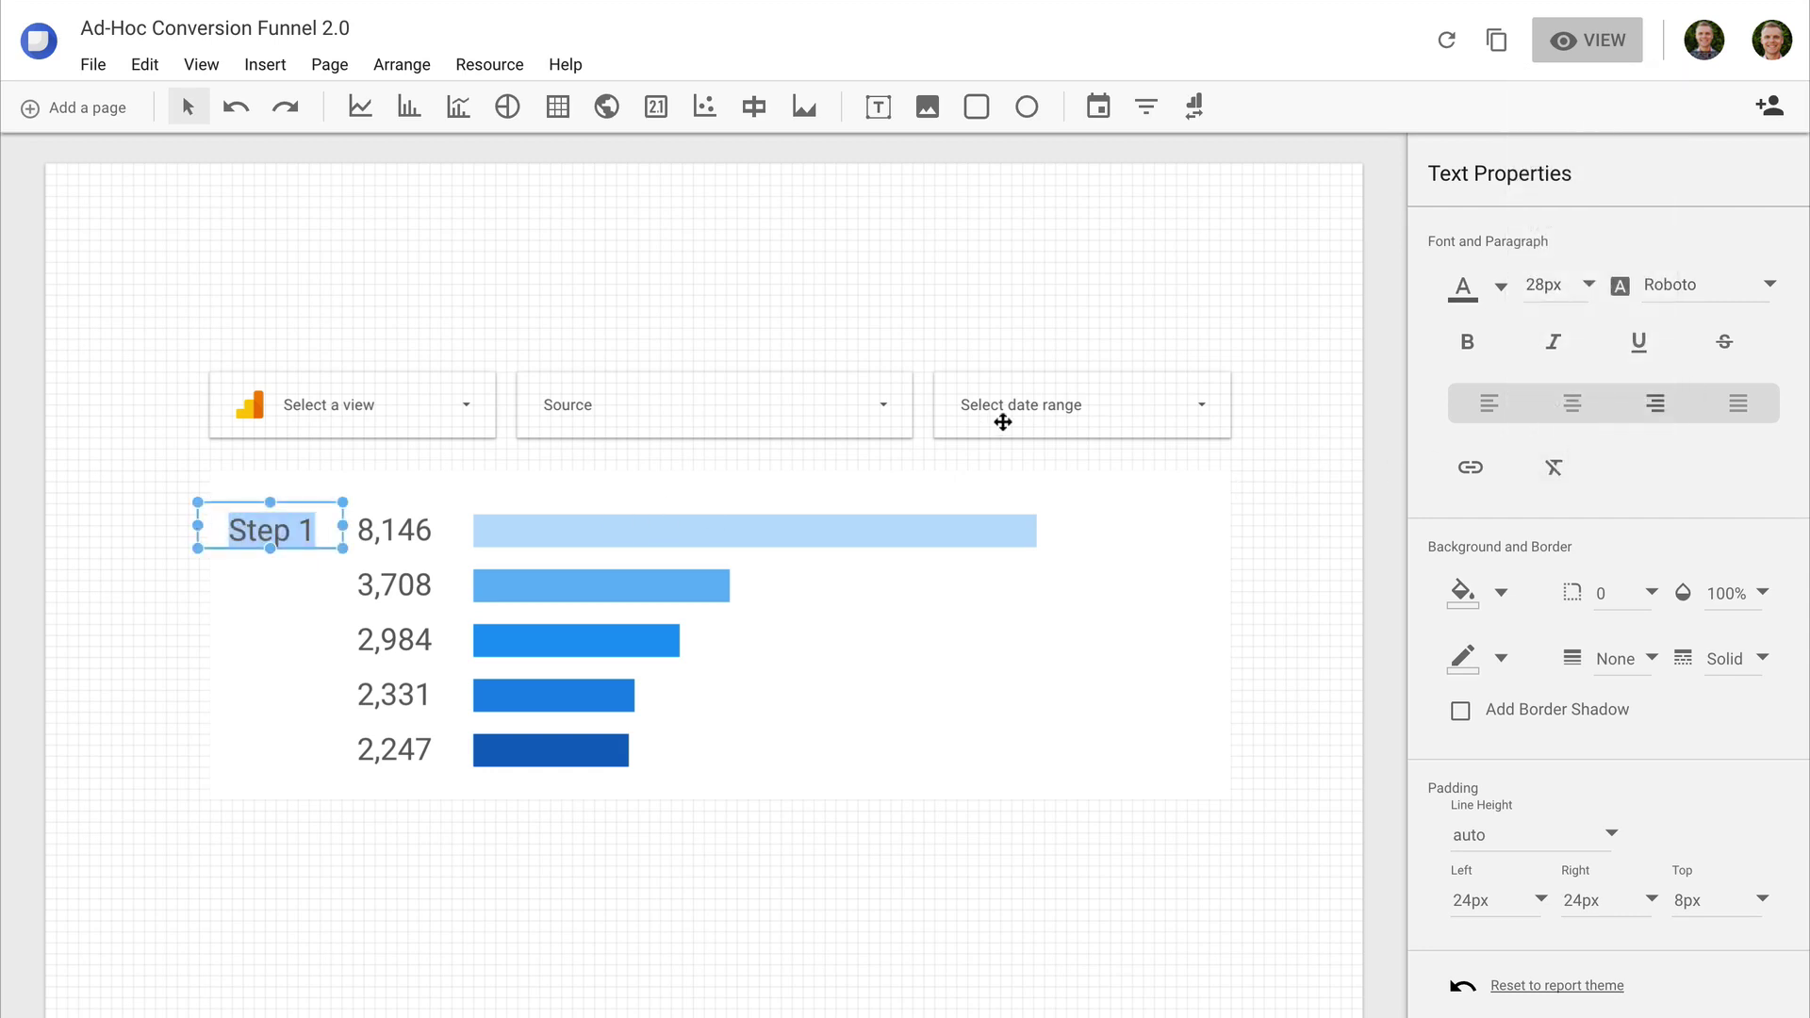
# Step: Set the Step 1 label's font color to light grey
pyautogui.click(1501, 285)
pyautogui.click(1624, 471)
pyautogui.press('Escape')
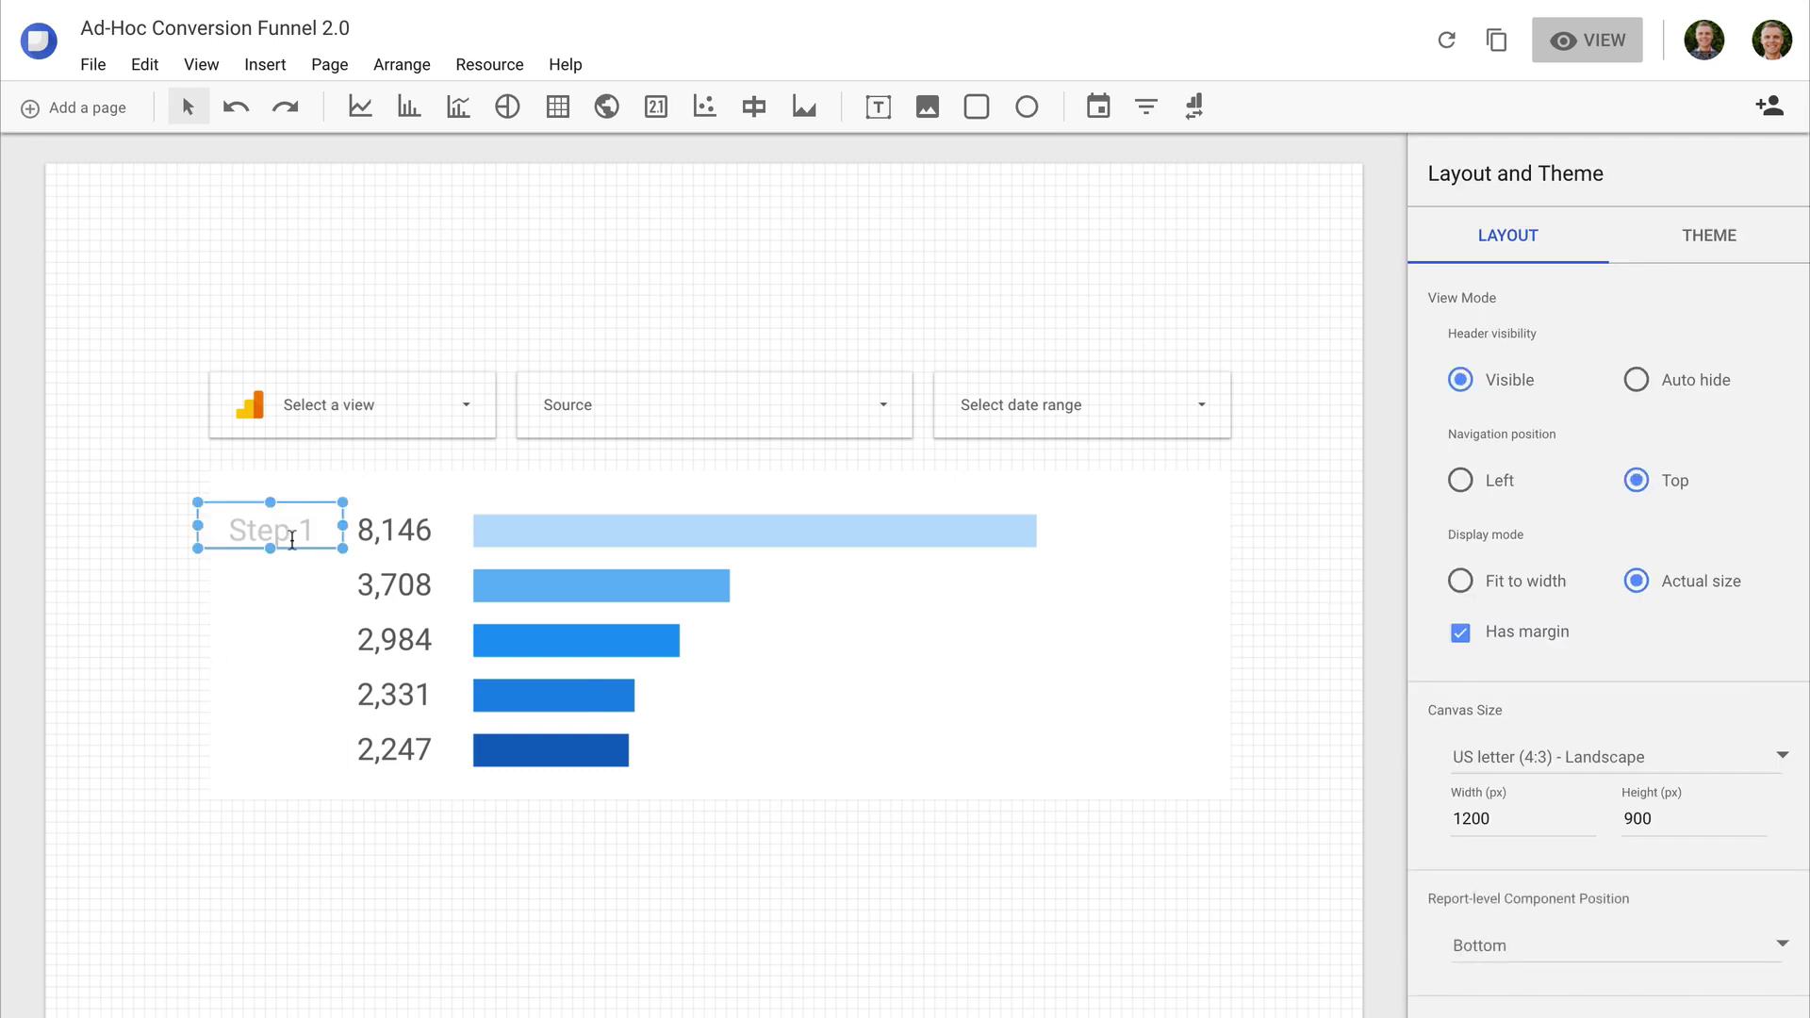
pyautogui.click(302, 498)
pyautogui.click(283, 517)
pyautogui.doubleClick(293, 518)
pyautogui.hotkey('ctrl', 'a')
pyautogui.click(1475, 292)
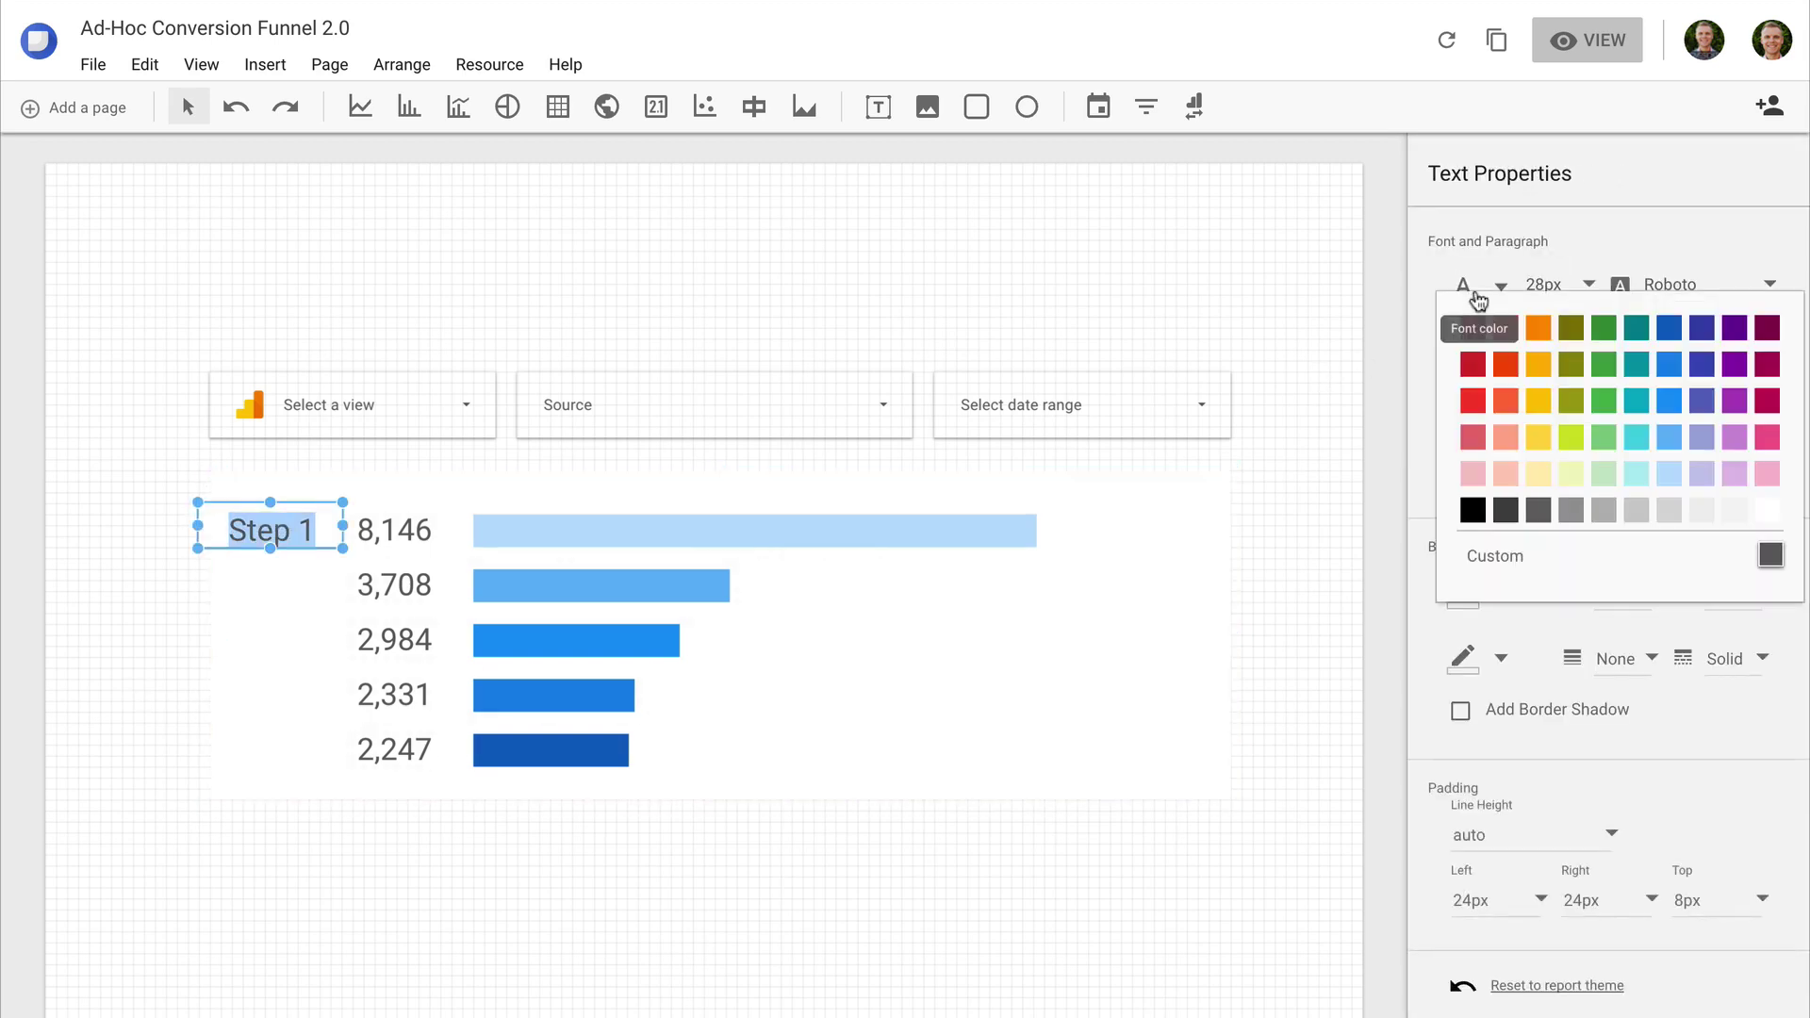
pyautogui.click(1640, 514)
# Step: Move the Step 1 label inside the rectangle's edge and duplicate it onto the second row as "Step 2"
pyautogui.click(255, 529)
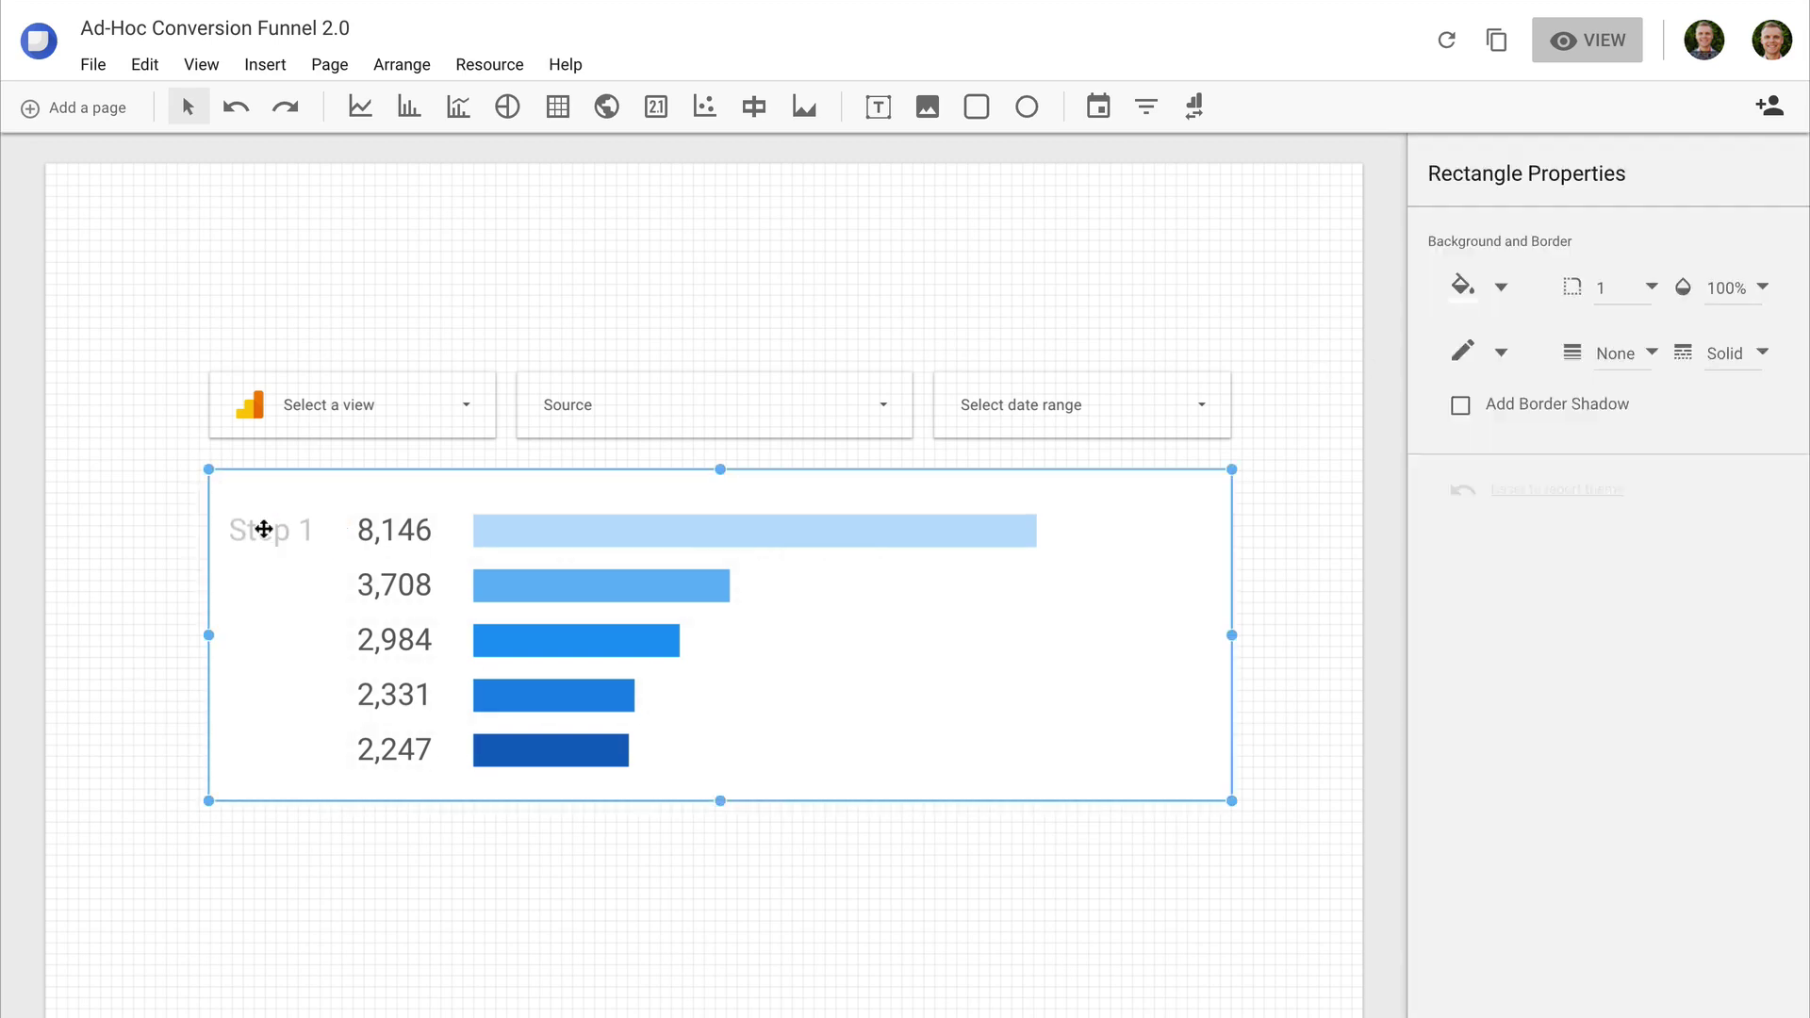
pyautogui.click(206, 514)
pyautogui.moveTo(205, 514); pyautogui.dragTo(213, 650)
pyautogui.click(302, 553)
pyautogui.click(274, 525)
# Step: Duplicate the Step 2 label onto the third row and change its text to "Step 3"
pyautogui.hotkey('ctrl', 'd')
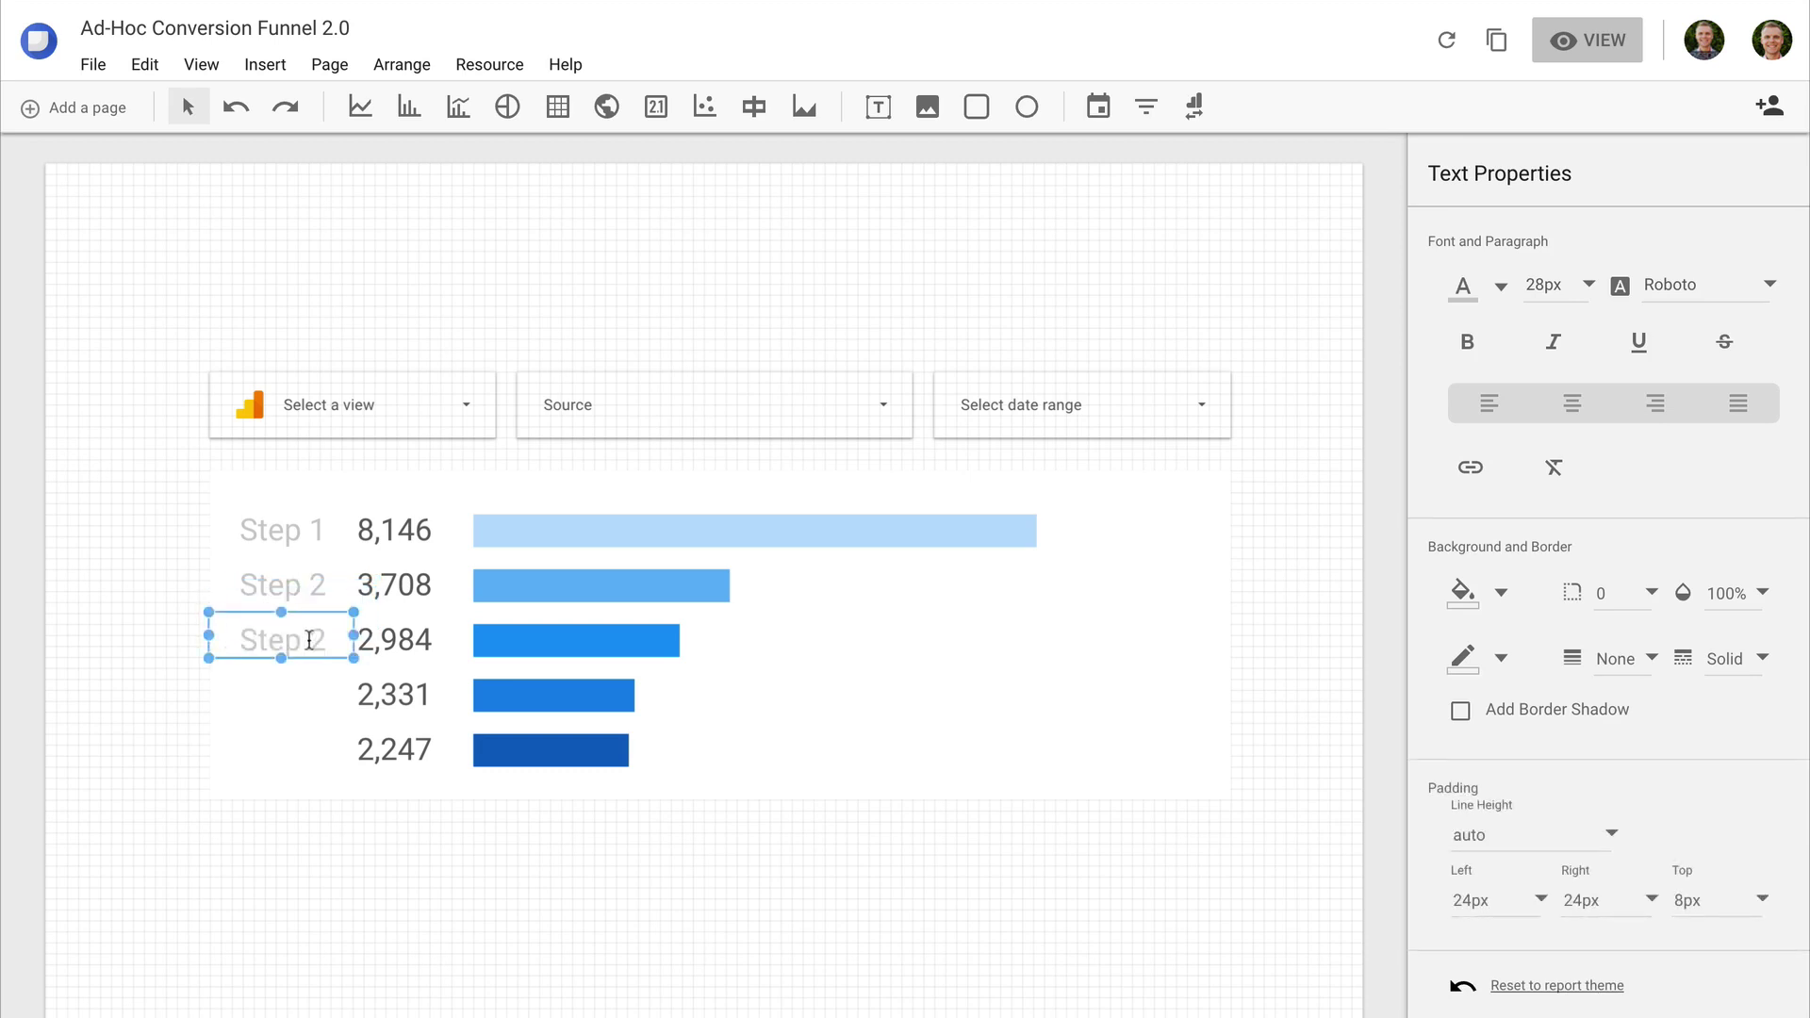
pyautogui.write('3')
pyautogui.press('Escape')
# Step: Duplicate the Step 3 label onto the fourth row and change its text to "Step 4"
pyautogui.click(311, 641)
pyautogui.hotkey('ctrl', 'd')
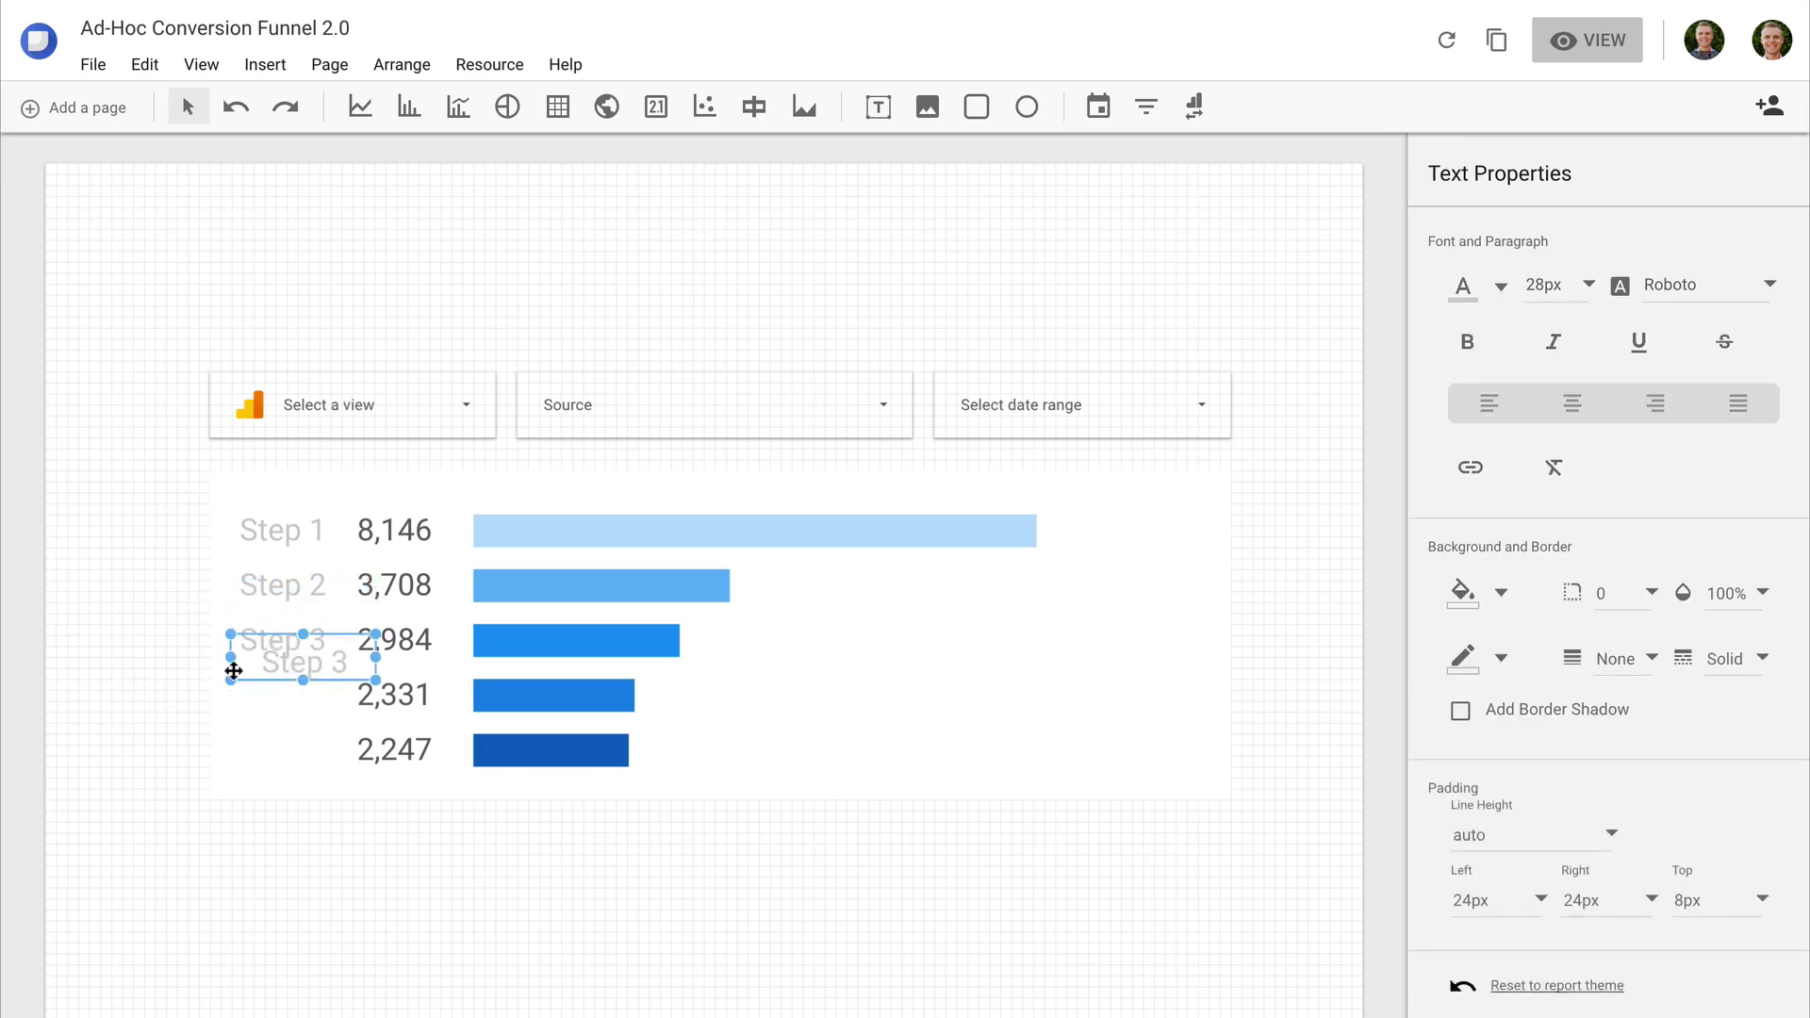
pyautogui.moveTo(326, 663); pyautogui.dragTo(304, 695)
pyautogui.press('Escape')
pyautogui.click(243, 695)
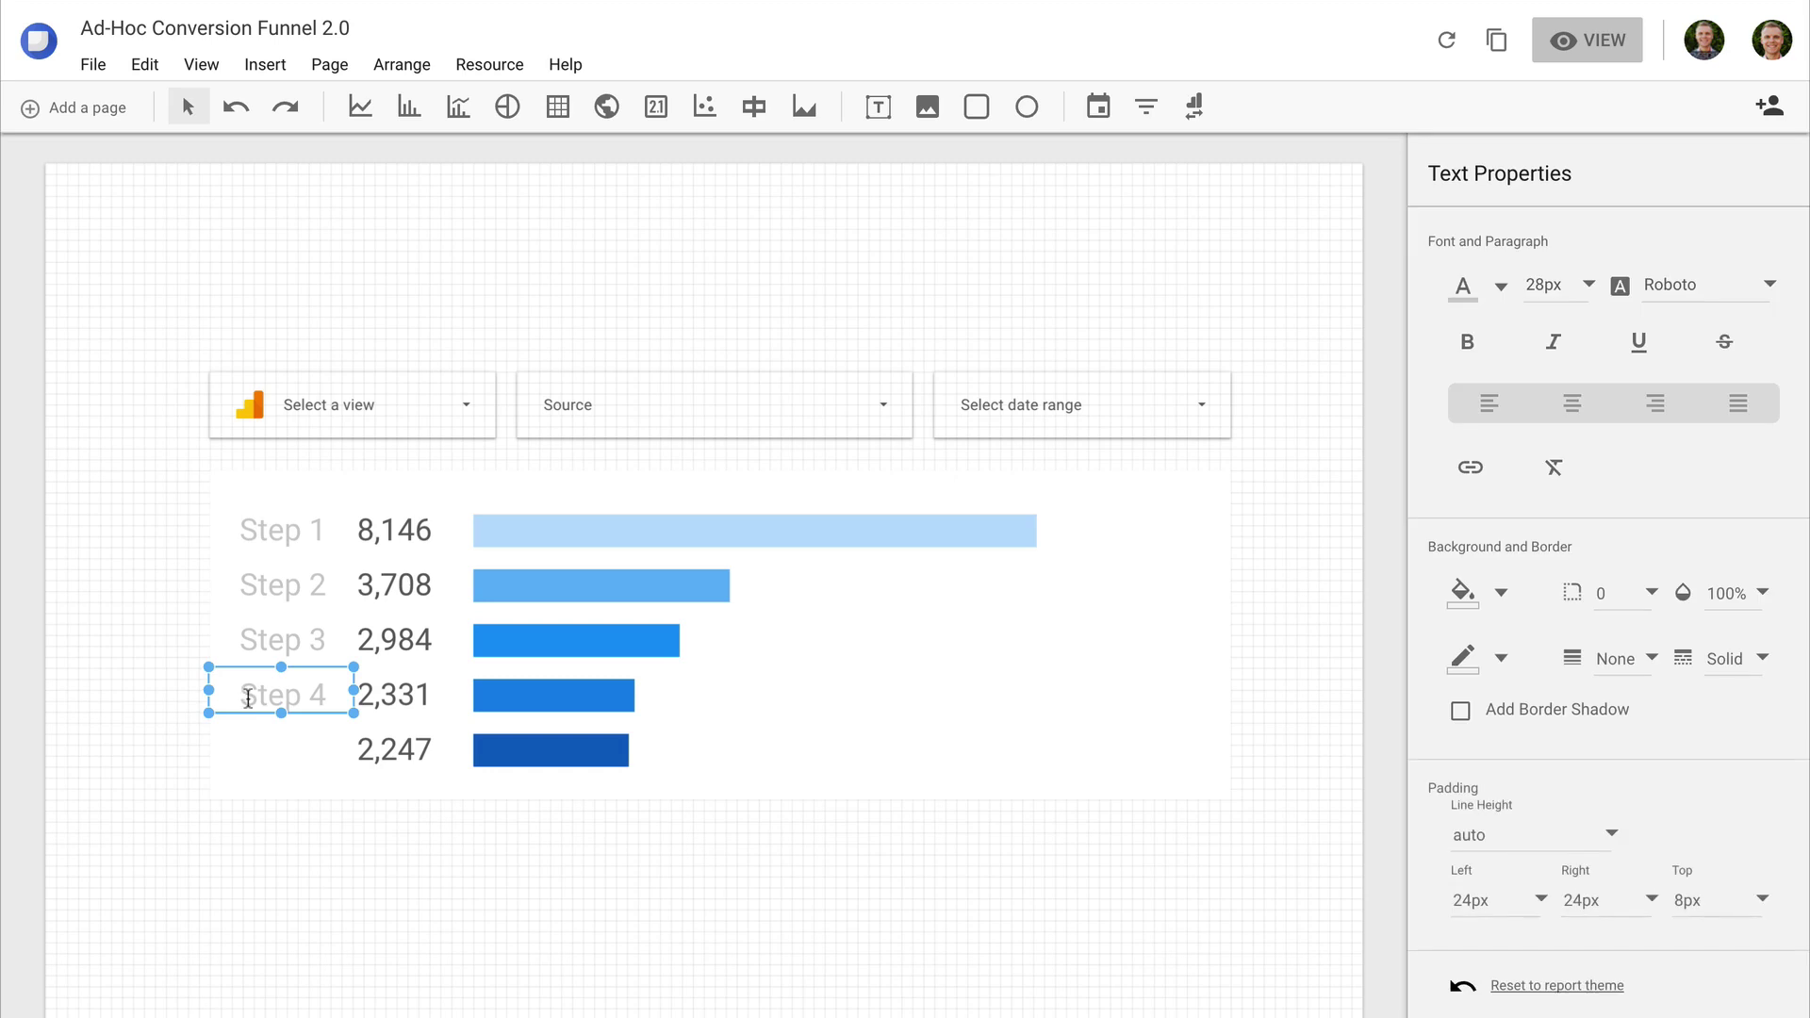
# Step: Duplicate the Step 4 label onto the fifth row as "Step 5" and switch the report to view mode
pyautogui.hotkey('ctrl', 'd')
pyautogui.moveTo(323, 718); pyautogui.dragTo(300, 749)
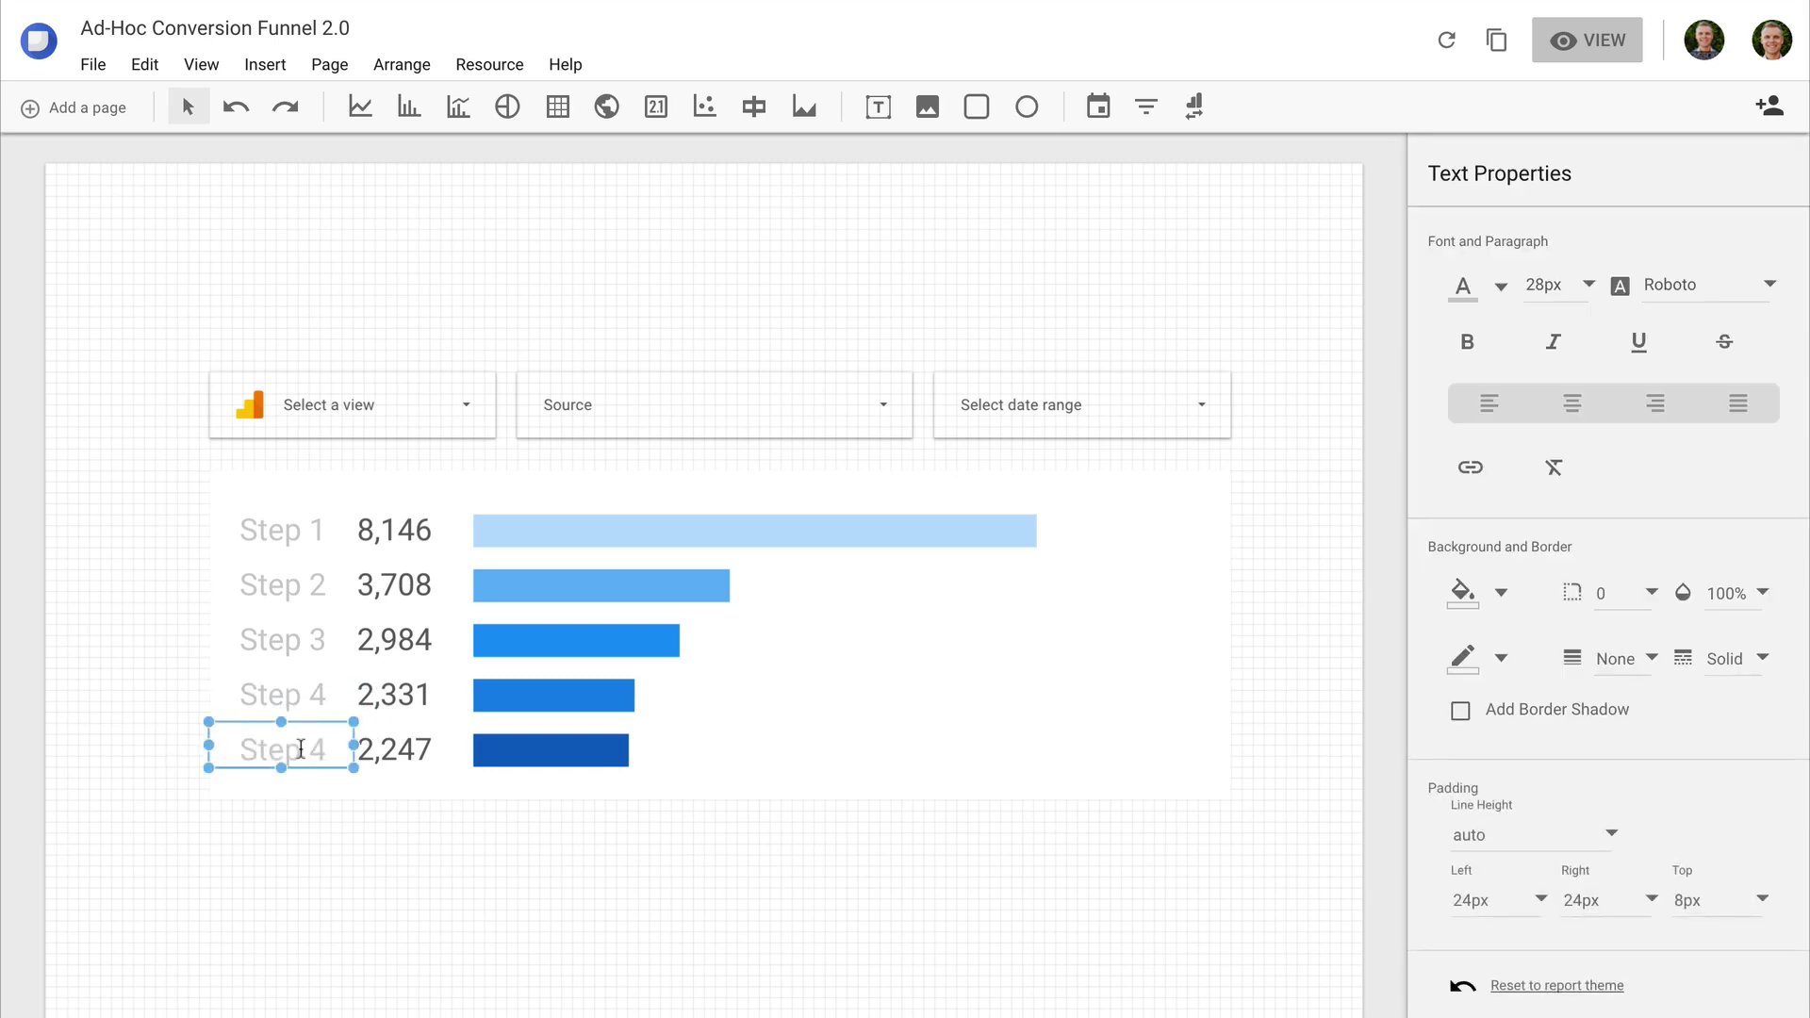
pyautogui.write('5')
pyautogui.click(158, 790)
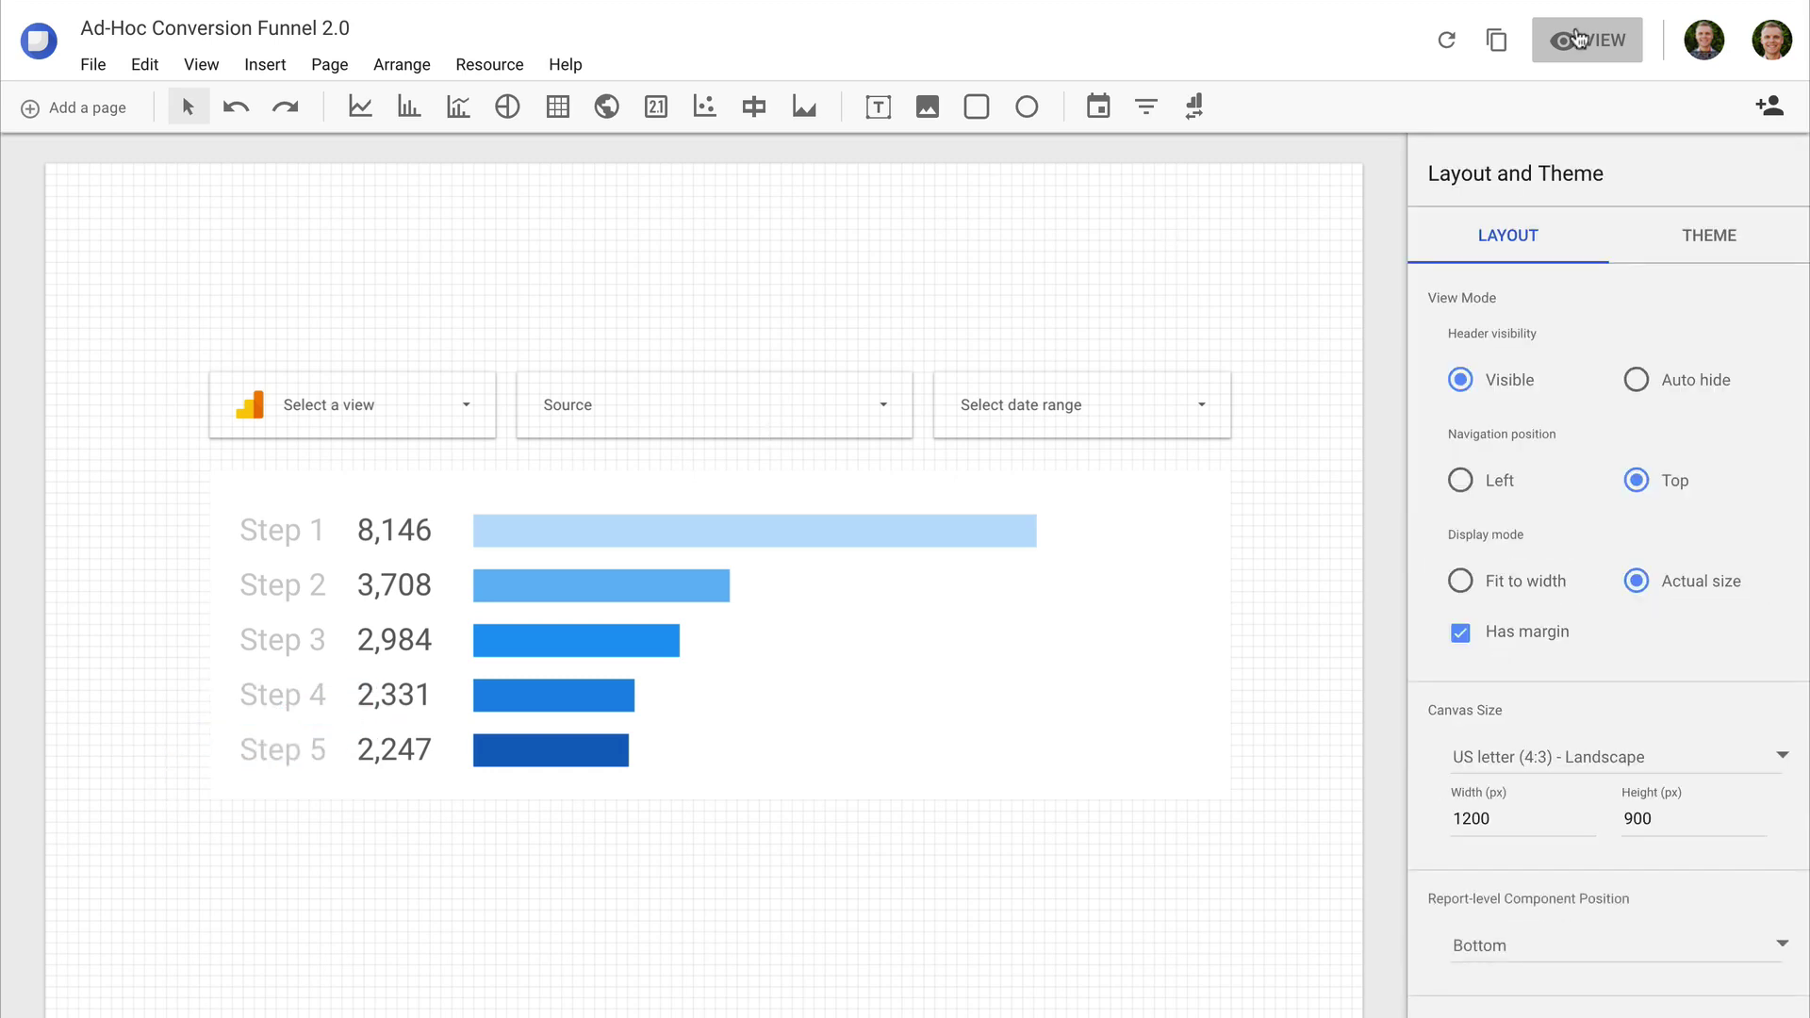
pyautogui.click(1576, 38)
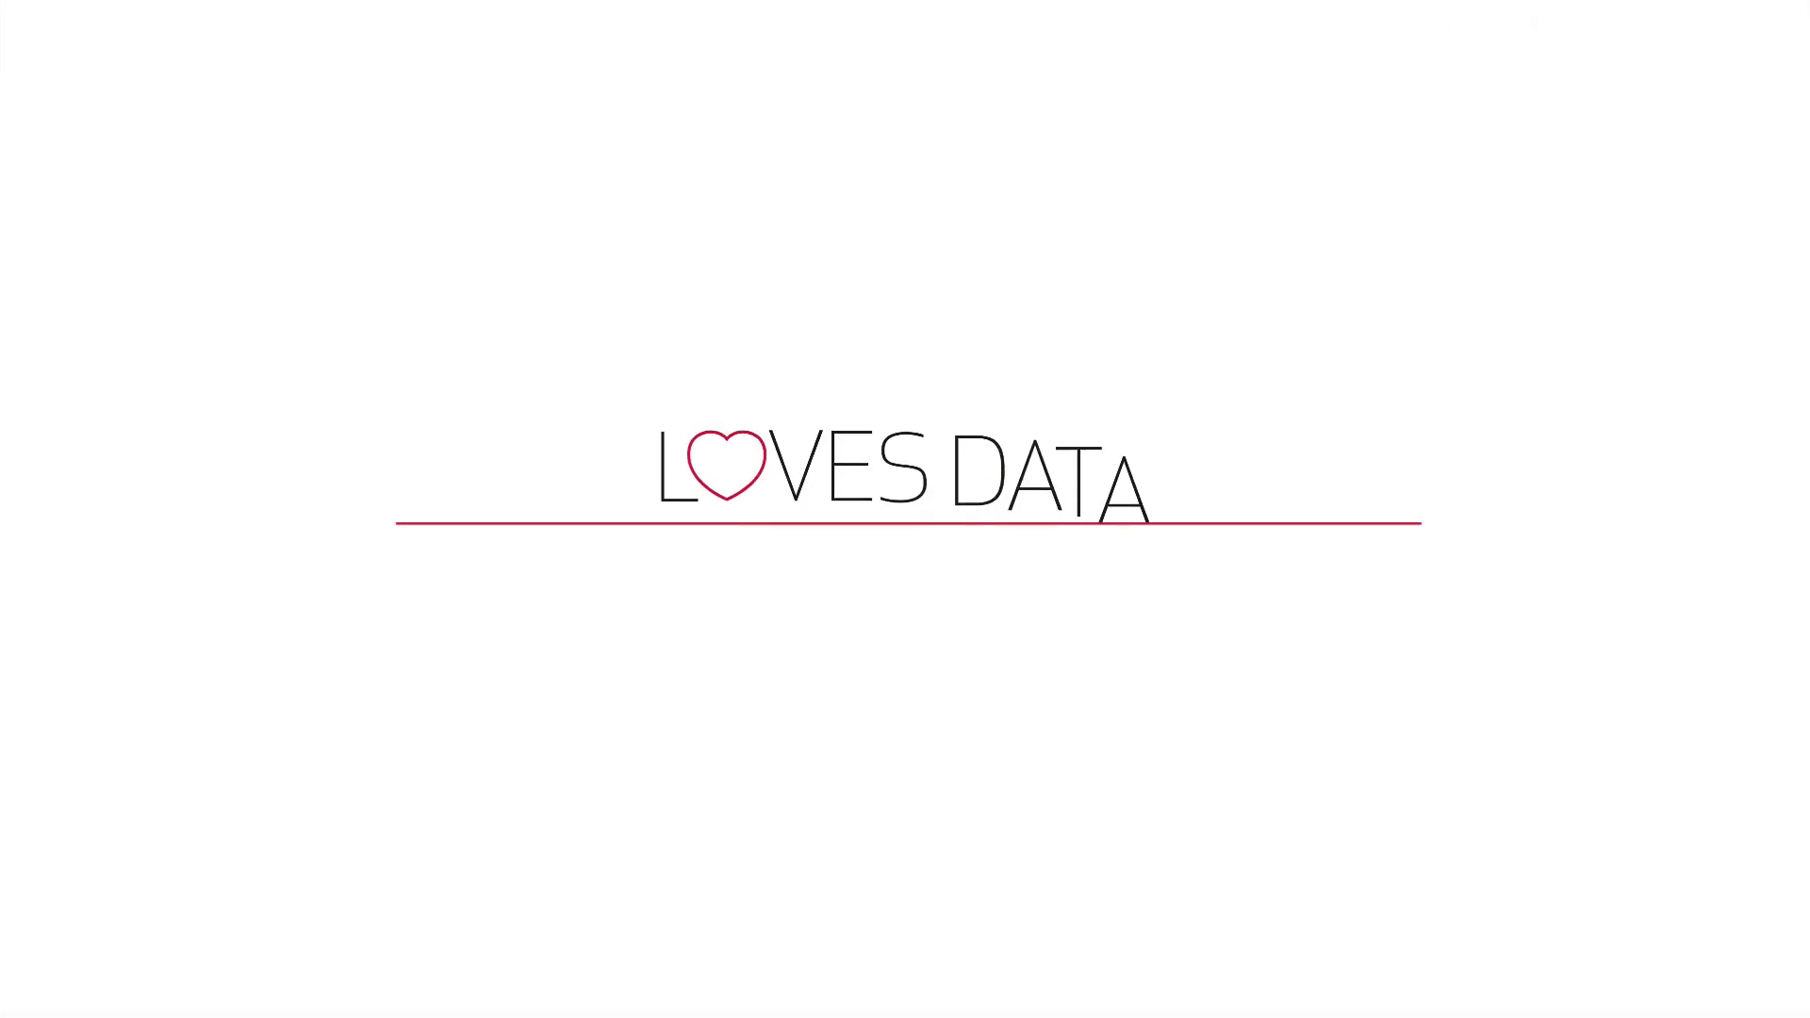